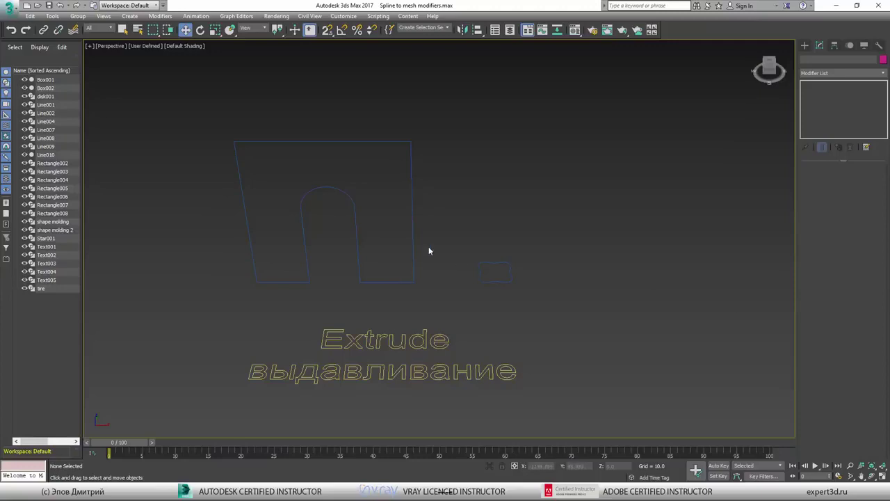
- Extrude the arch-shaped Rectangle003 spline by 47 and show the edges on its shaded faces
click(374, 265)
alt+middle_drag(373, 266, 335, 250)
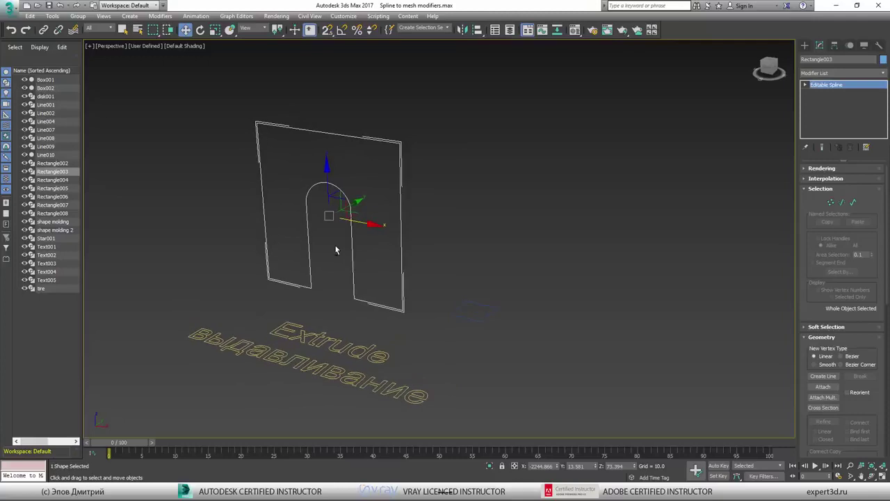
click(850, 73)
scroll(840, 244, down, 3)
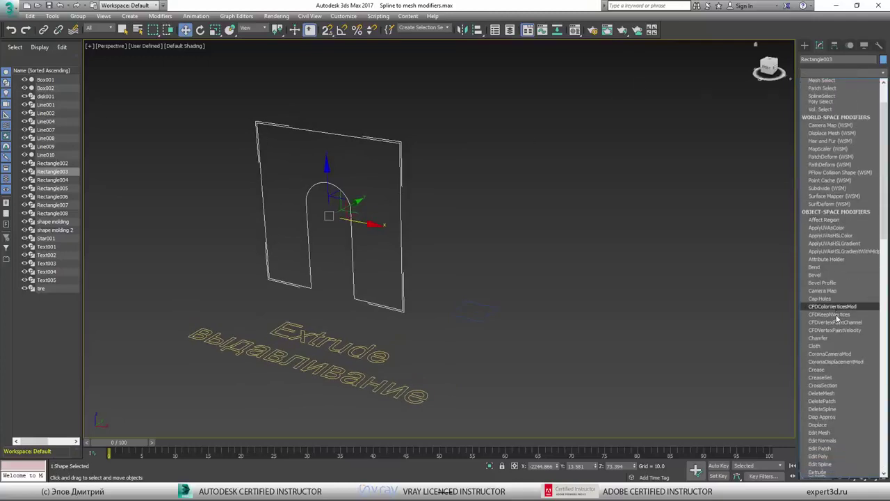
click(835, 430)
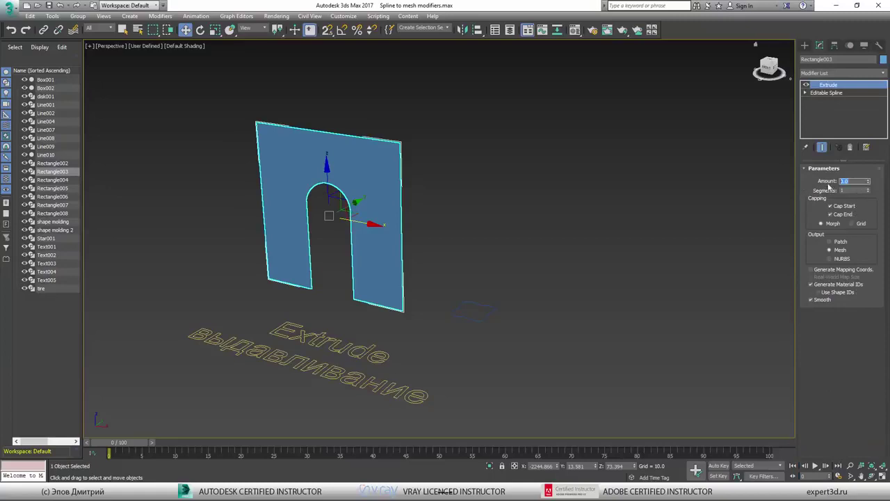
drag(868, 183, 868, 147)
key(F4)
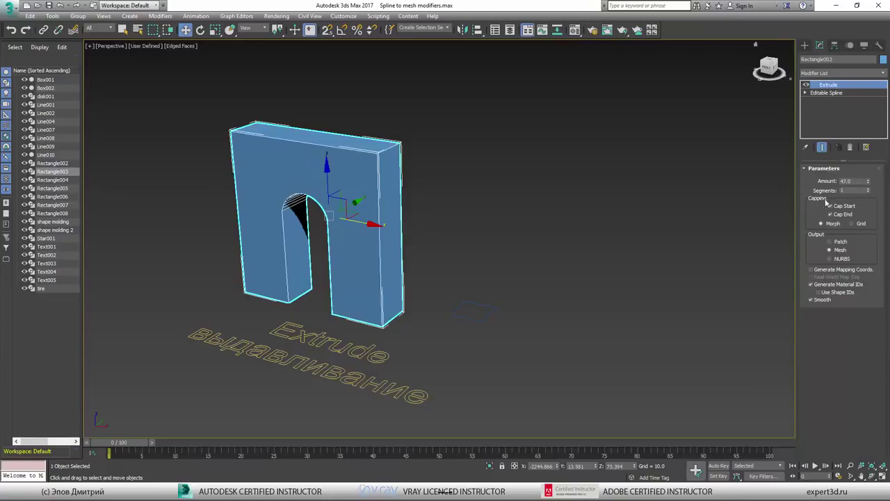
- Try 3 segments on the arch's extrusion and return the count to 1
double_click(863, 190)
click(869, 188)
click(868, 188)
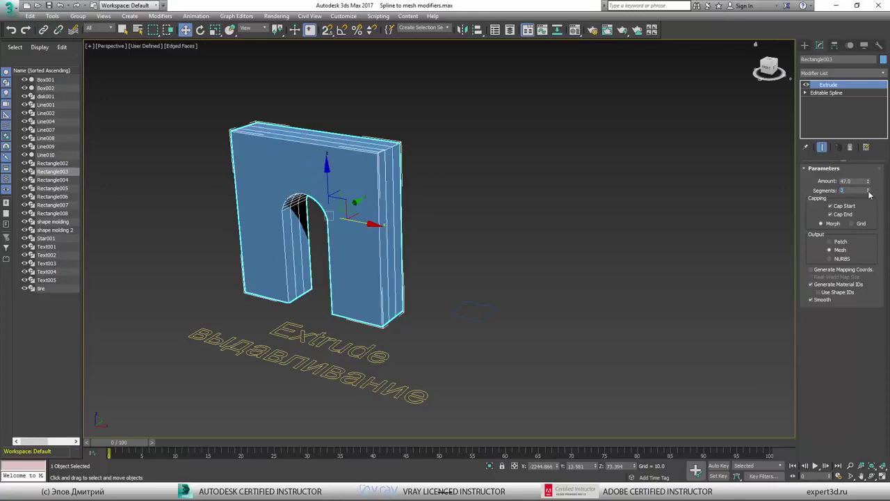
click(869, 193)
click(869, 193)
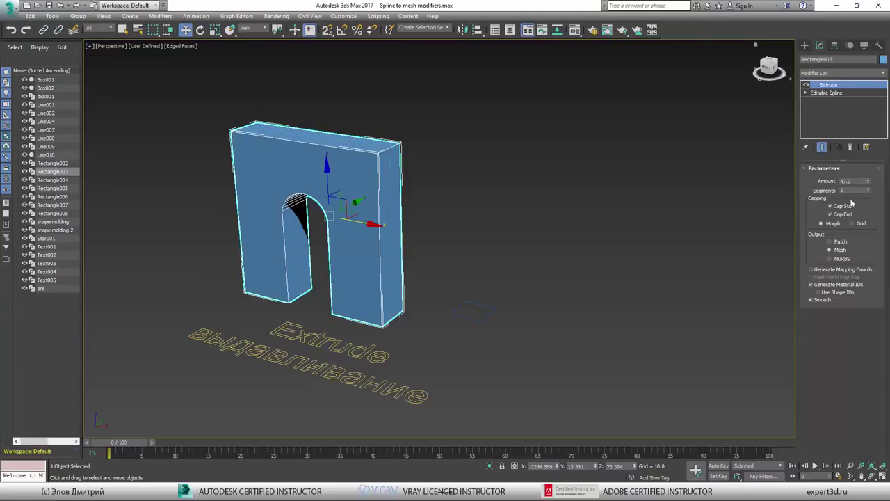
- Turn off the start and end caps of the arch's extrusion to view it hollow, and restore both caps
click(847, 206)
click(845, 215)
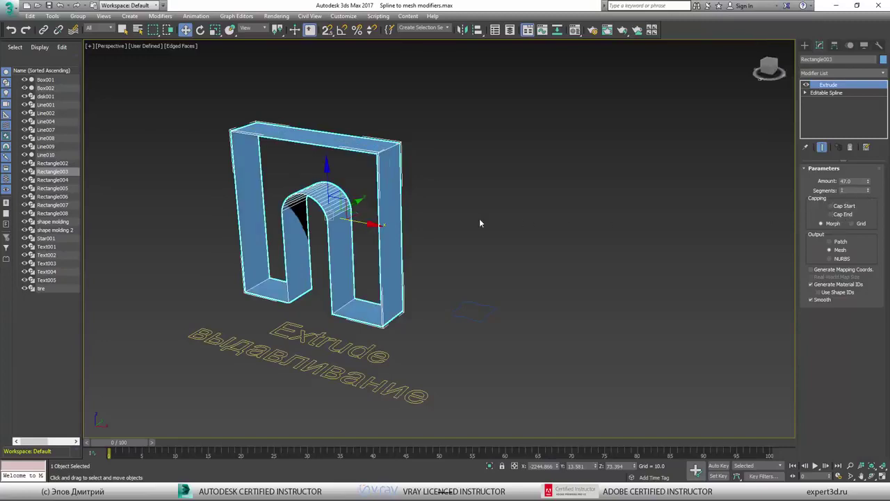
alt+middle_drag(480, 221, 425, 230)
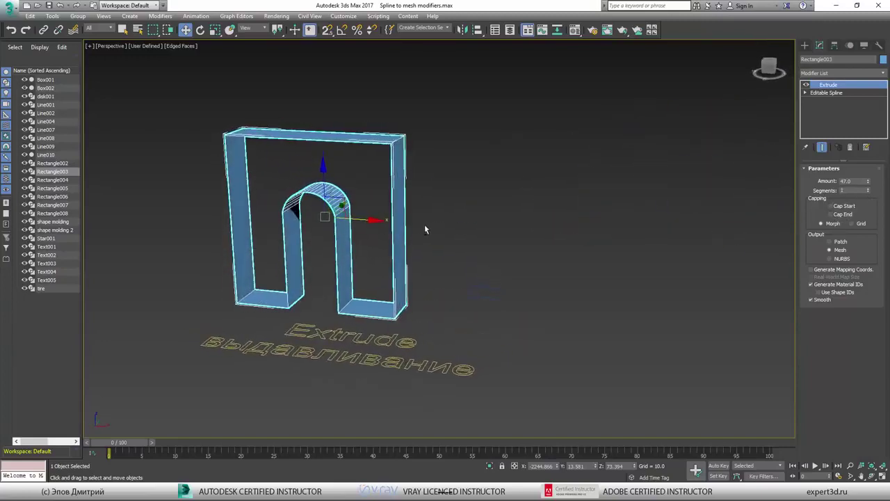
click(838, 218)
key(shift+z)
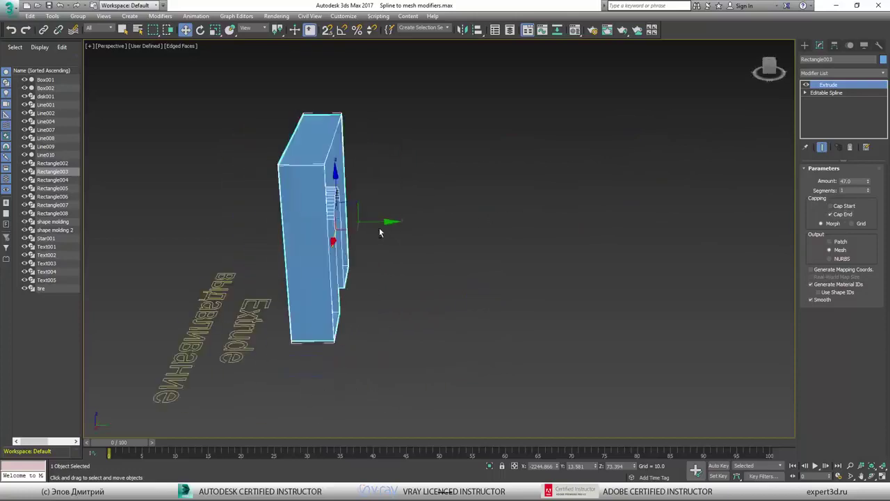
click(845, 207)
alt+middle_drag(323, 284, 462, 263)
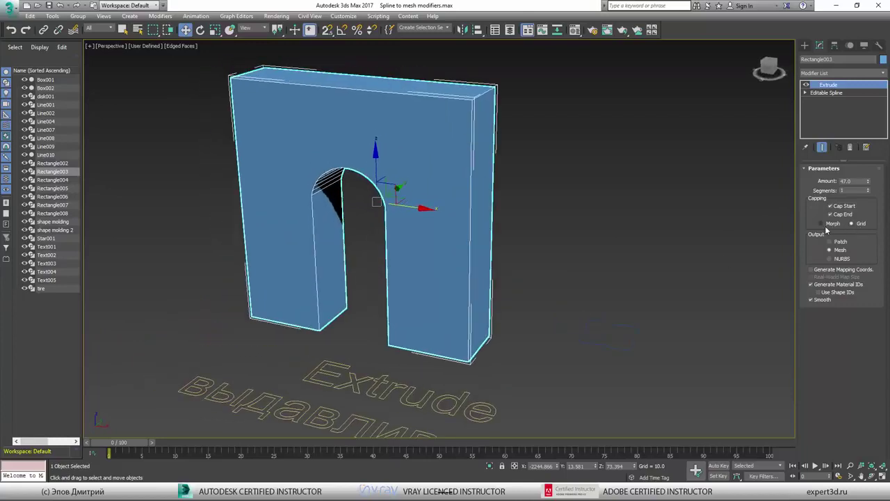
- Examine the arch's Morph cap triangulation by selecting all edges in a temporary Edit Mesh modifier, and delete that modifier
click(860, 224)
click(821, 223)
click(832, 75)
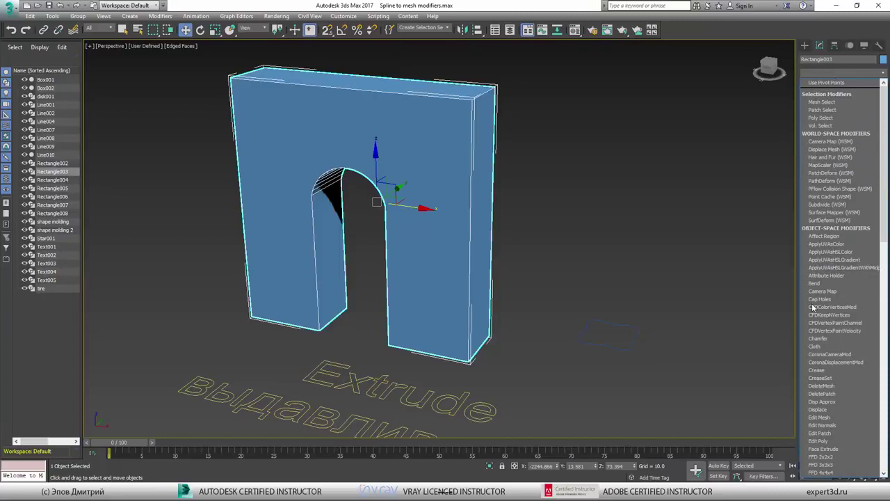
click(821, 418)
click(815, 84)
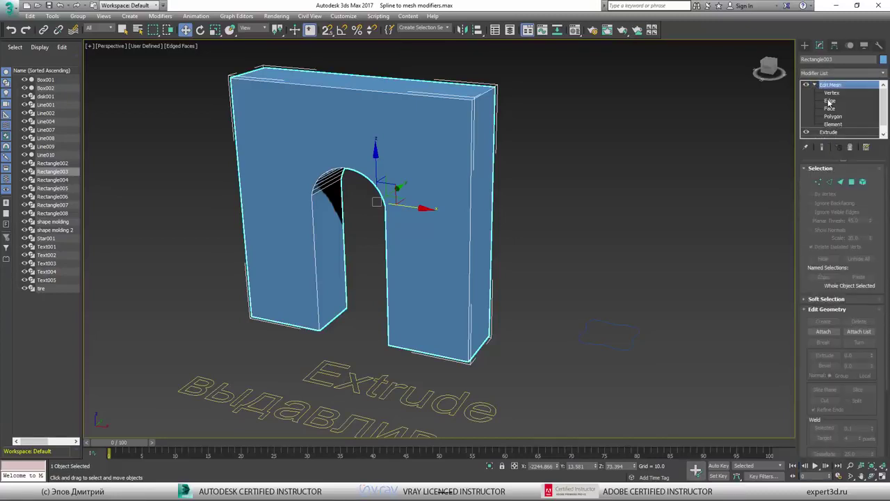
click(830, 100)
key(ctrl+a)
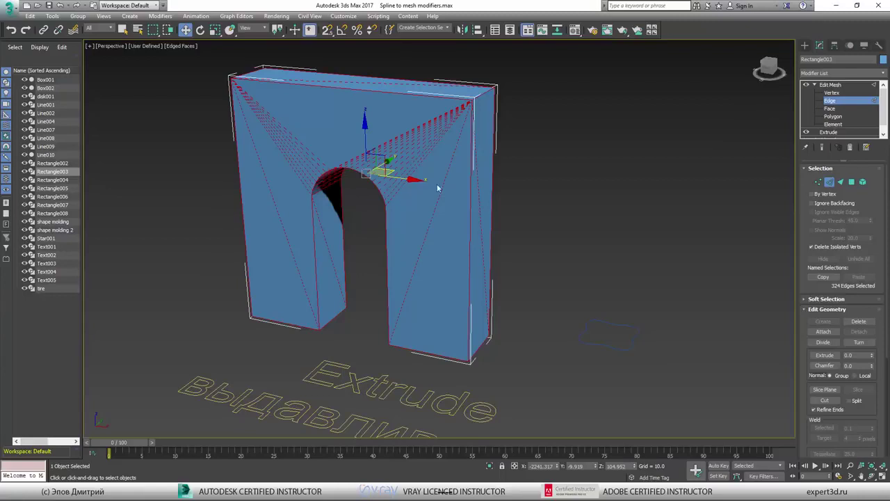
click(849, 147)
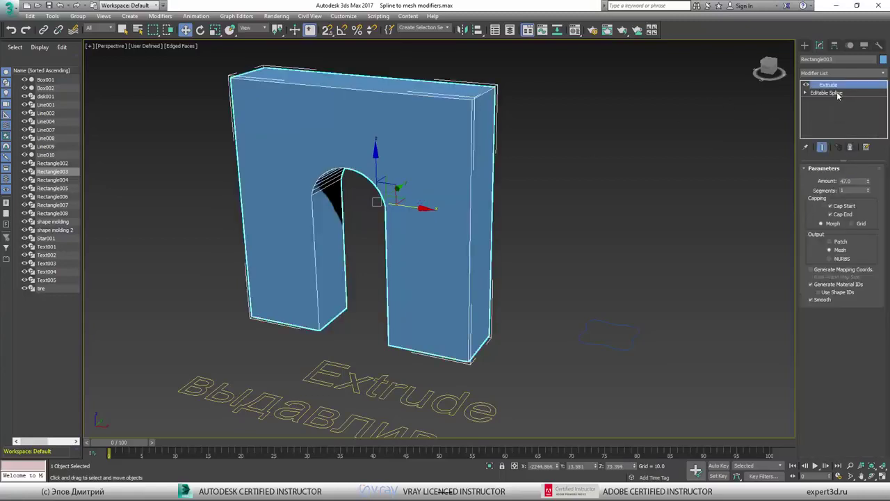
- Examine the arch with Grid capping by selecting all edges in a temporary Edit Mesh modifier, and restore Morph capping without that modifier
click(851, 223)
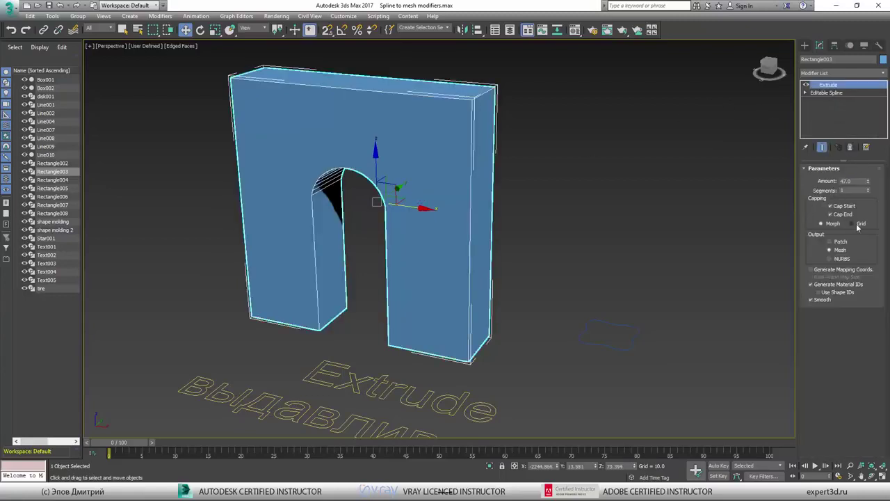
click(843, 73)
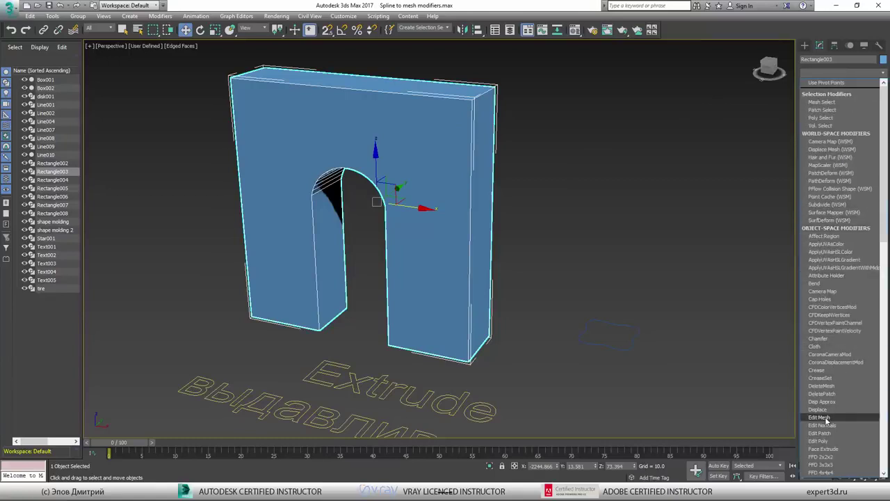
click(819, 417)
click(814, 85)
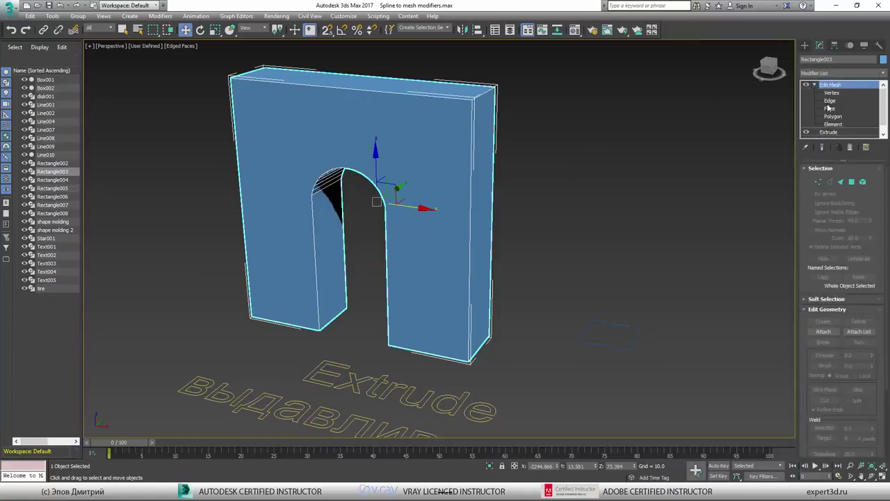
click(830, 101)
key(ctrl+a)
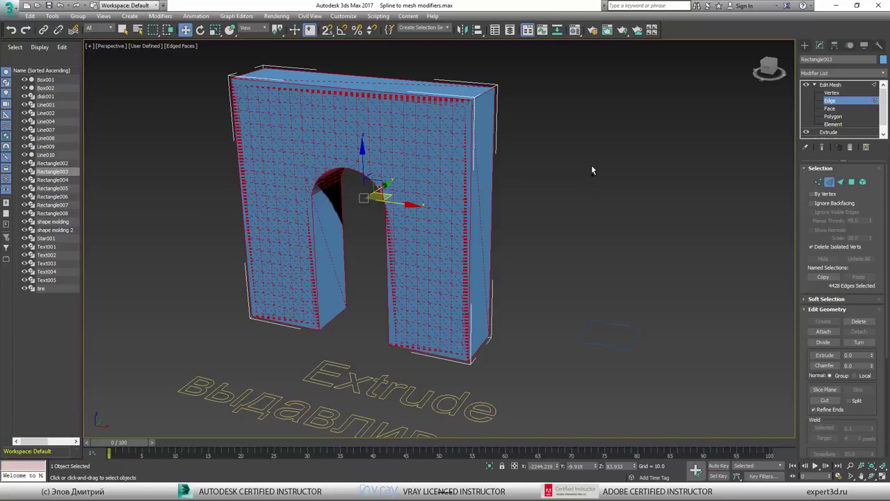
click(850, 147)
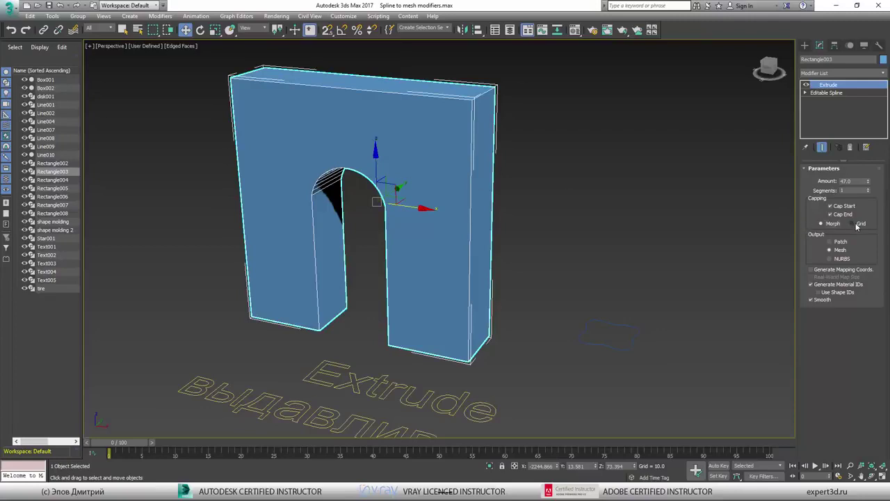
click(822, 223)
- Apply an Extrude modifier to the Star001 shape beside the arch
alt+middle_drag(587, 233, 558, 244)
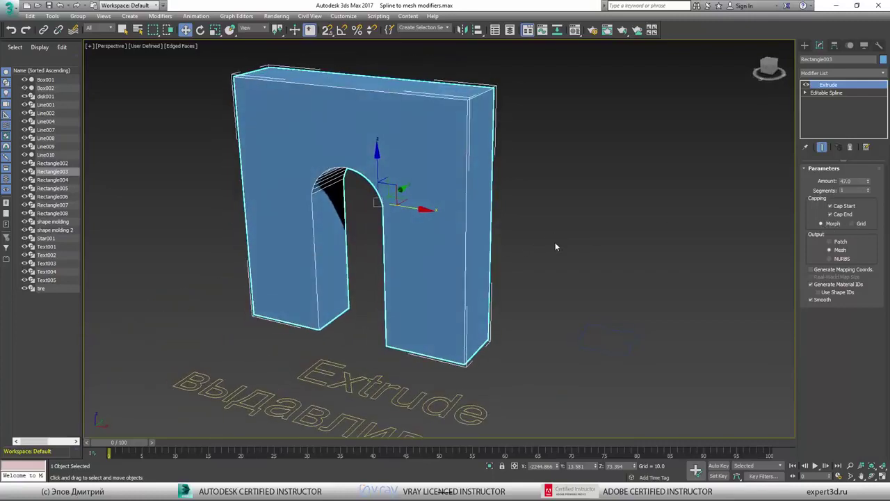
middle_drag(614, 257, 526, 263)
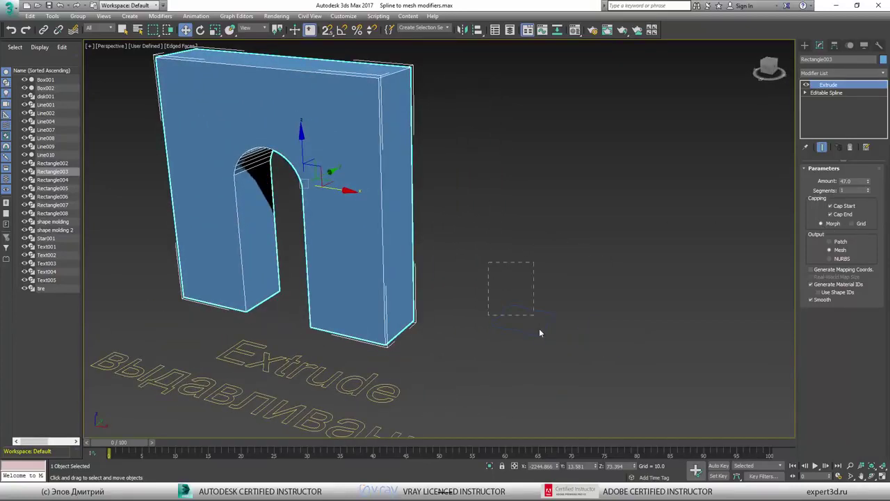
drag(540, 333, 544, 339)
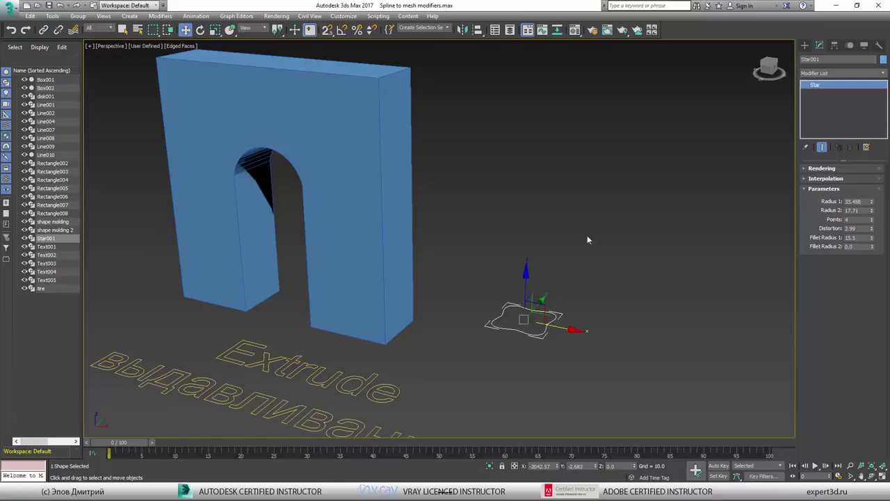
click(844, 72)
scroll(828, 381, down, 2)
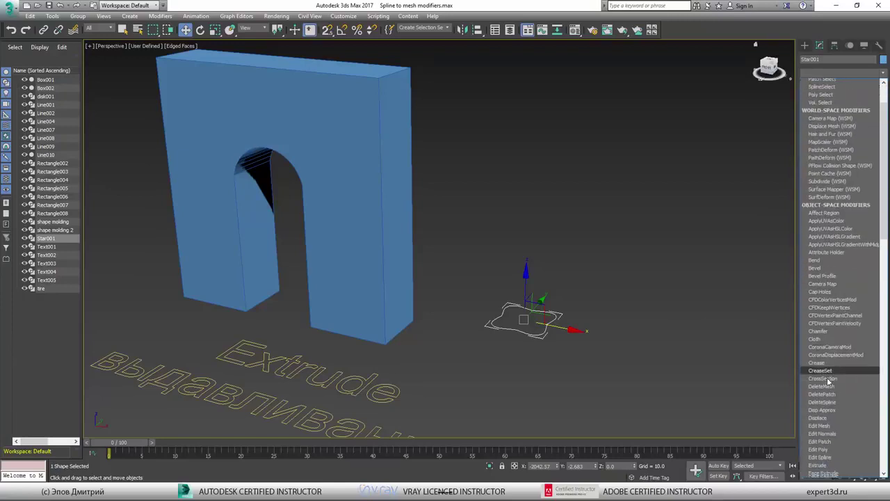
scroll(828, 381, down, 2)
click(835, 387)
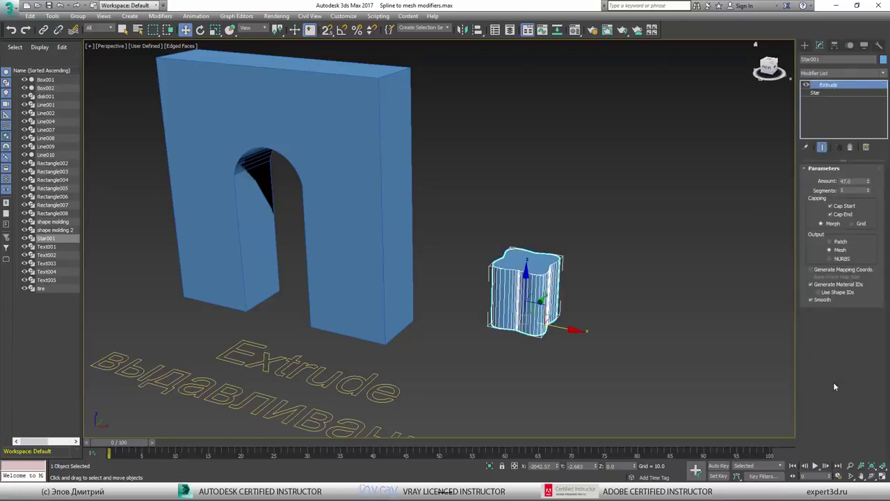
- Raise the star's extrusion amount to 205 and set its segments to 100
drag(868, 182, 873, 39)
middle_drag(544, 134, 542, 137)
middle_drag(535, 182, 536, 185)
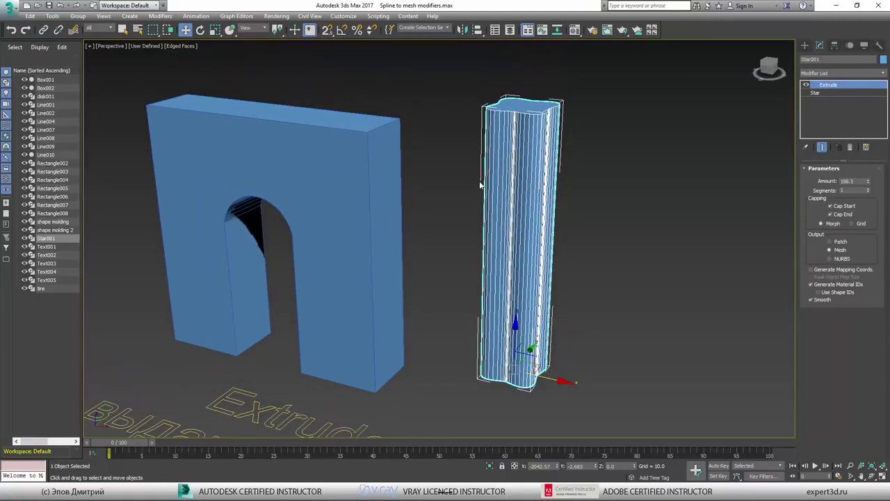
mouse_move(540, 164)
alt+middle_down()
mouse_move(534, 230)
mouse_move(539, 162)
alt+middle_up()
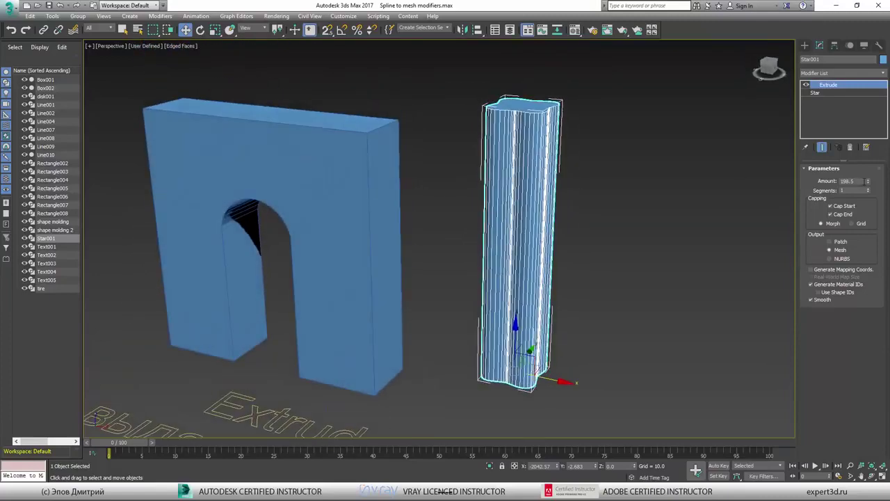
drag(867, 183, 867, 175)
double_click(846, 190)
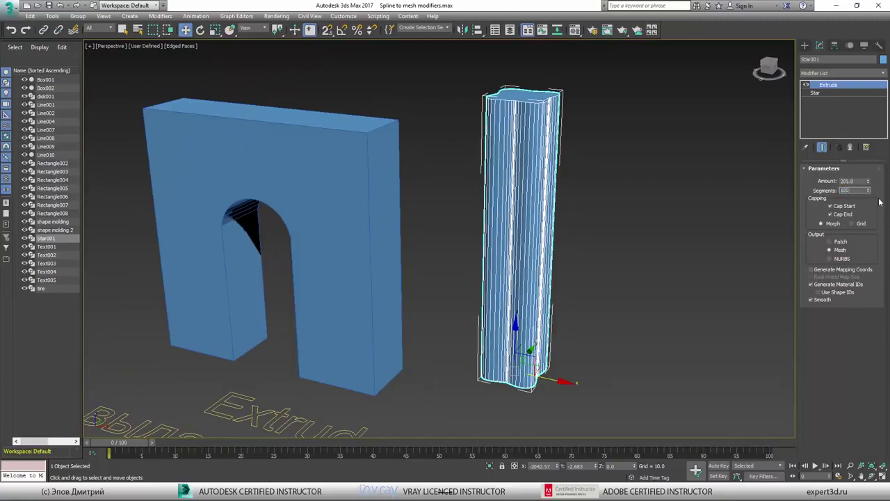
key(Return)
alt+middle_drag(679, 241, 735, 190)
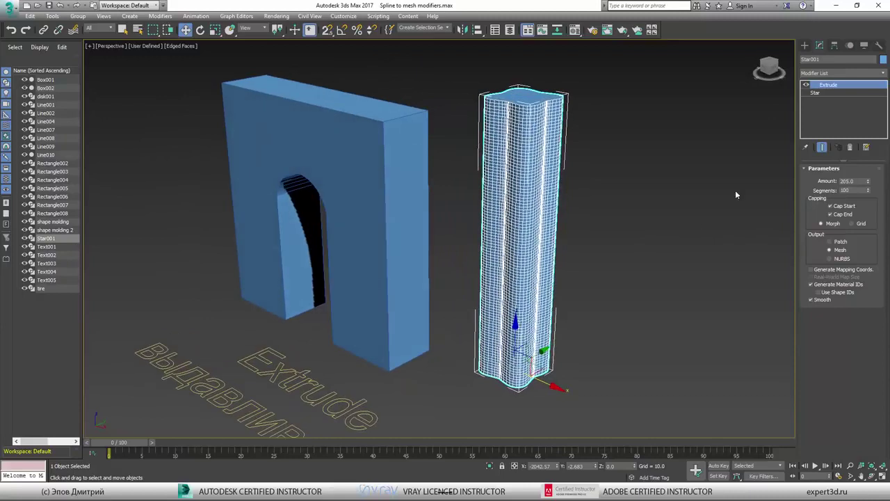
- Add a Twist modifier to the star column and set its angle to 720 around the Z axis
click(842, 73)
drag(884, 242, 884, 472)
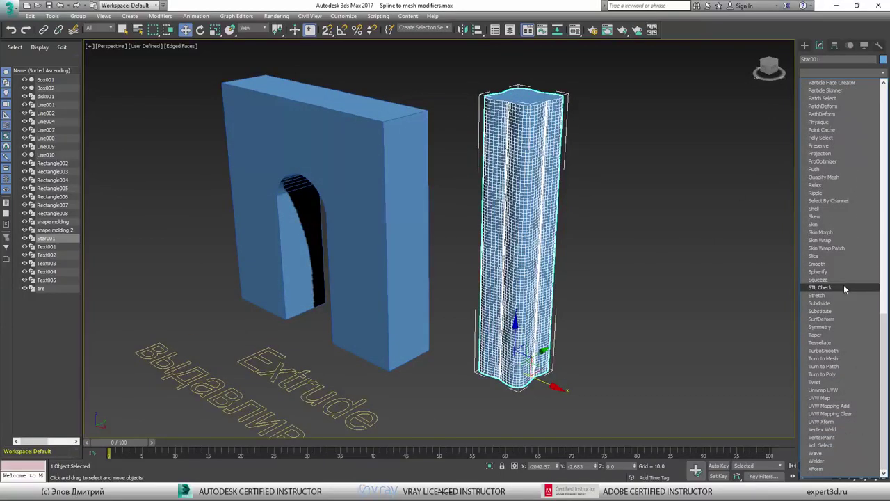
click(822, 382)
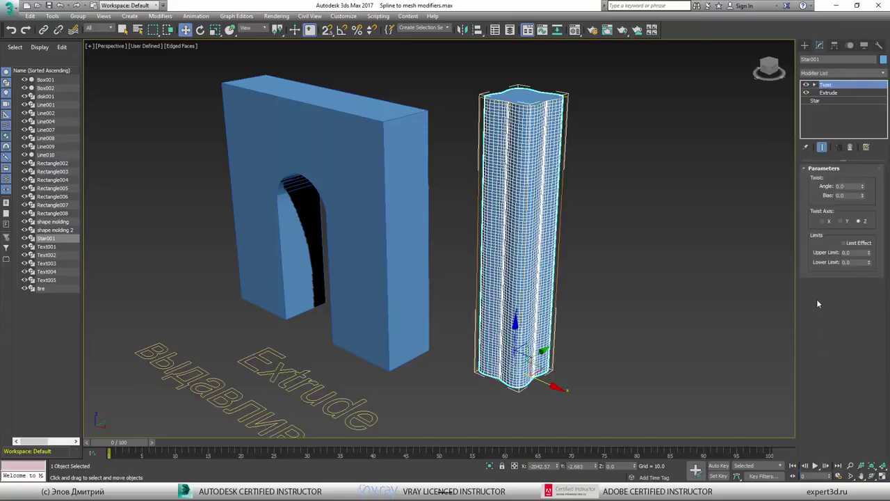
drag(862, 186, 839, 182)
double_click(843, 187)
text(720)
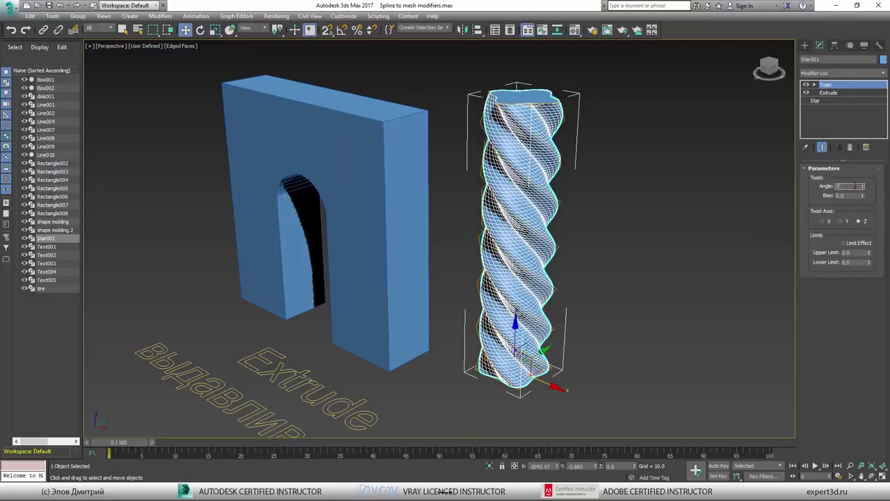
key(Return)
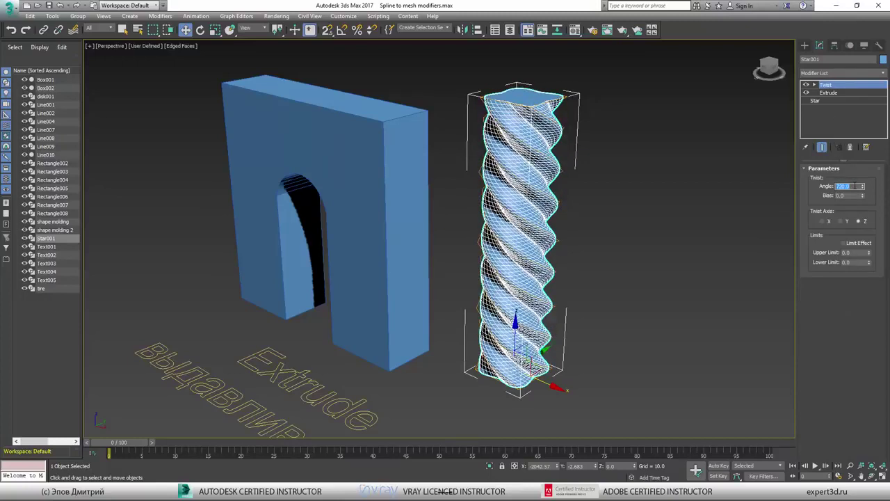
- Try a 360-degree twist on the star column and raise the angle to about 682.5
text(360)
key(Return)
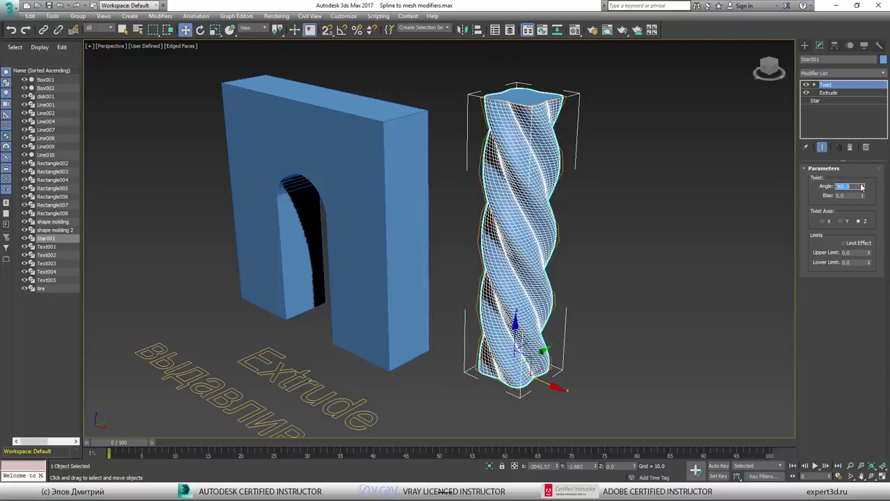
drag(863, 186, 828, 377)
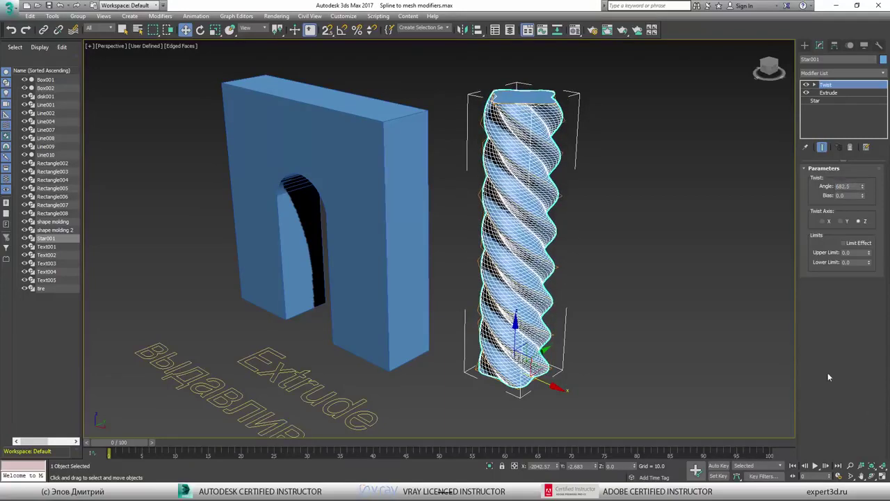
- Try 10, 5 and 1 segments in the star column's Extrude modifier, and set the segments back to 100
click(839, 95)
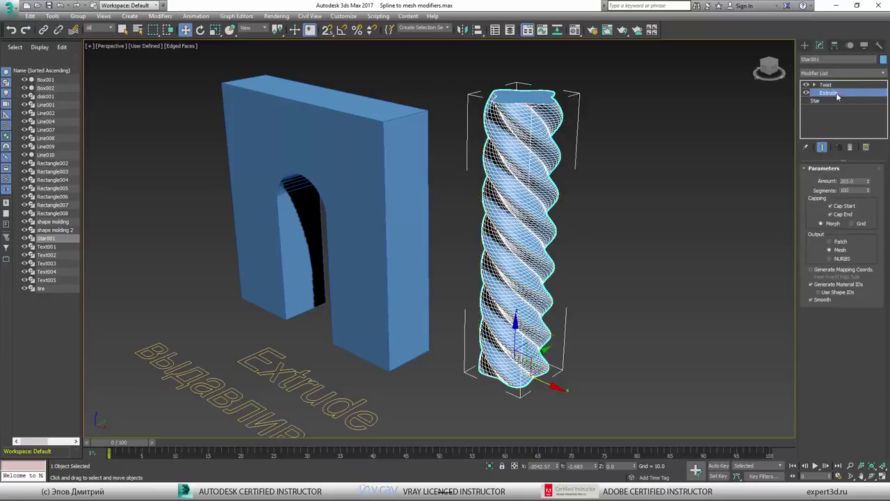
double_click(854, 189)
text(10)
key(Return)
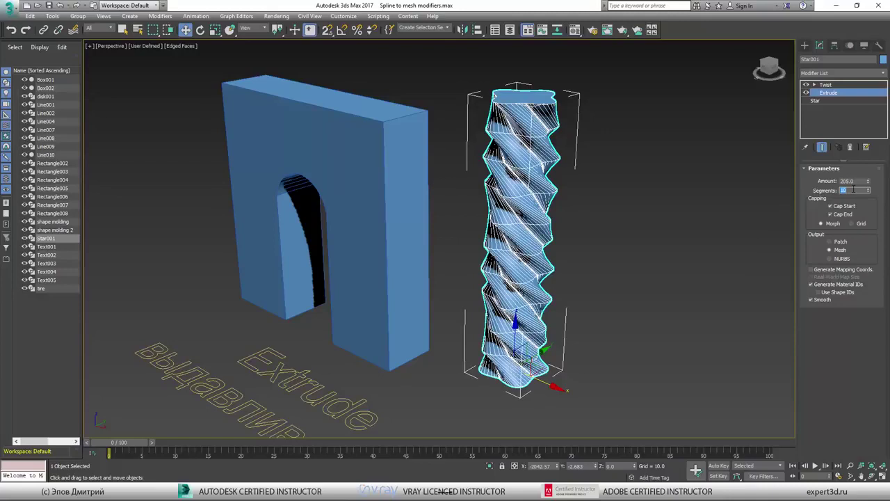
text(5)
key(Return)
text(1)
key(Return)
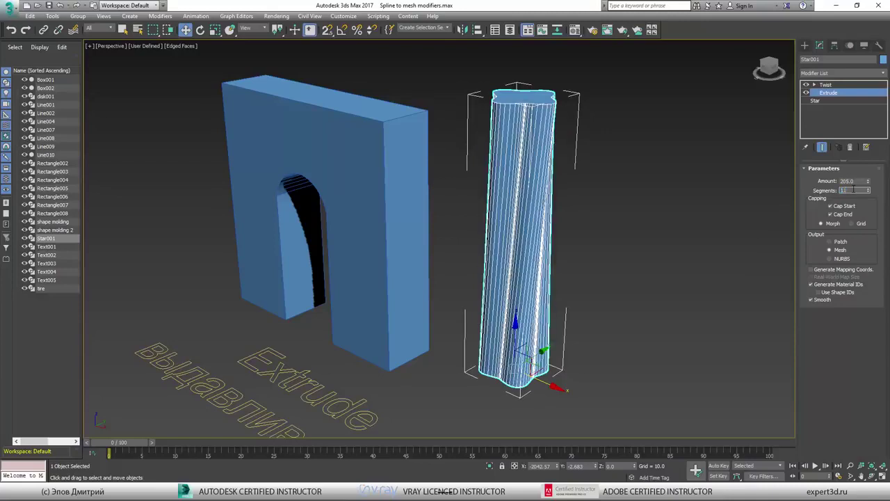
text(100)
key(Return)
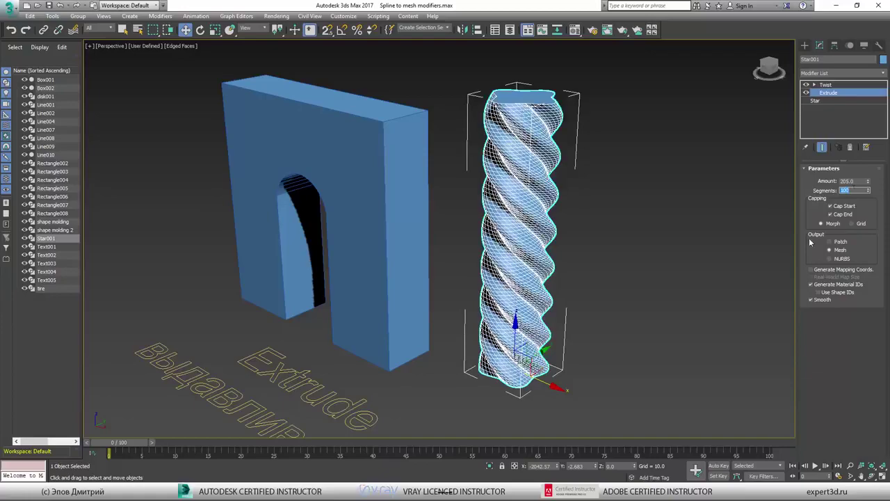
- Examine the finished twisted column and arch wall together, and select the arch
mouse_move(644, 298)
alt+middle_down()
mouse_move(532, 300)
mouse_move(659, 293)
alt+middle_up()
click(659, 313)
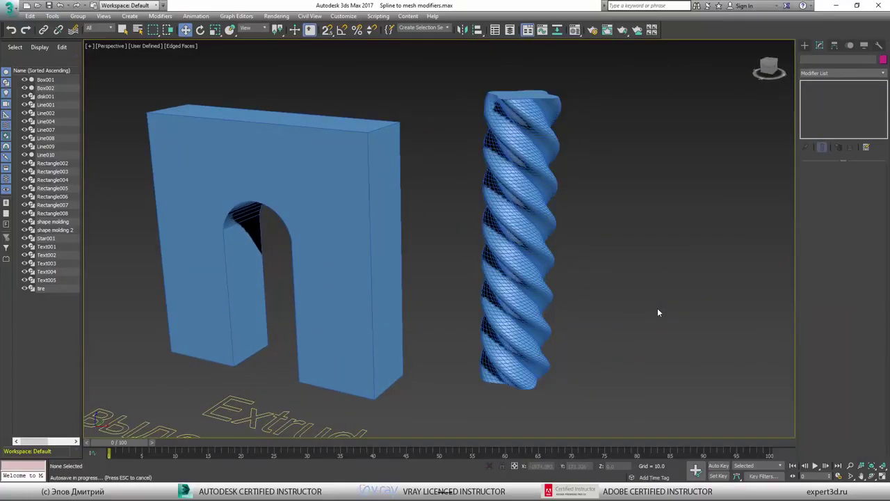
scroll(597, 333, down, 3)
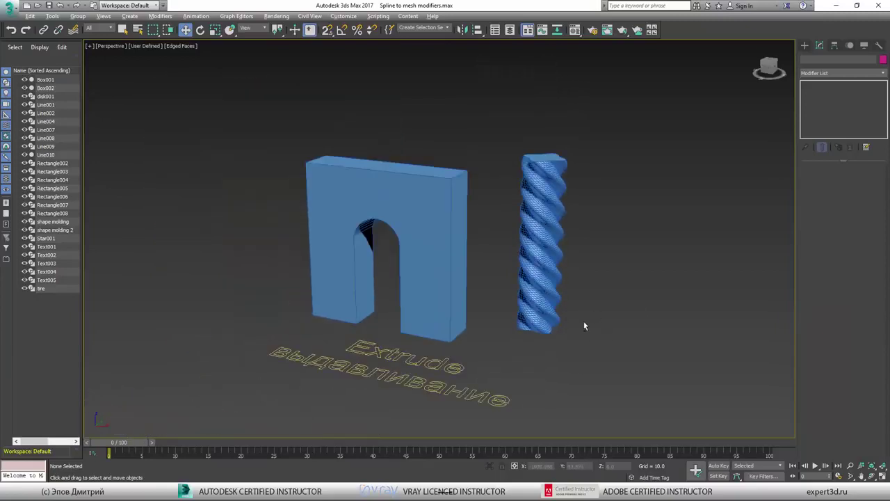
click(452, 292)
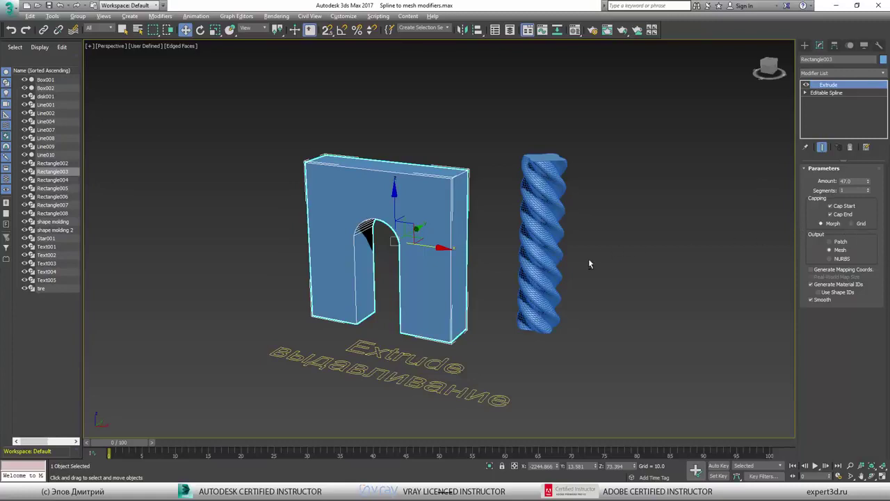
- Find the bench splines in the Bevel/Bevel Profile area and examine all four outlines as a group
middle_drag(588, 258, 510, 181)
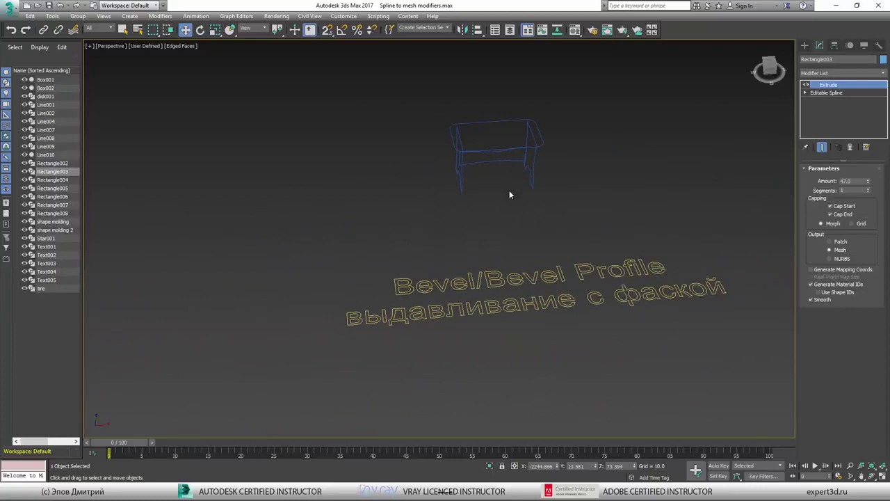
scroll(510, 194, up, 2)
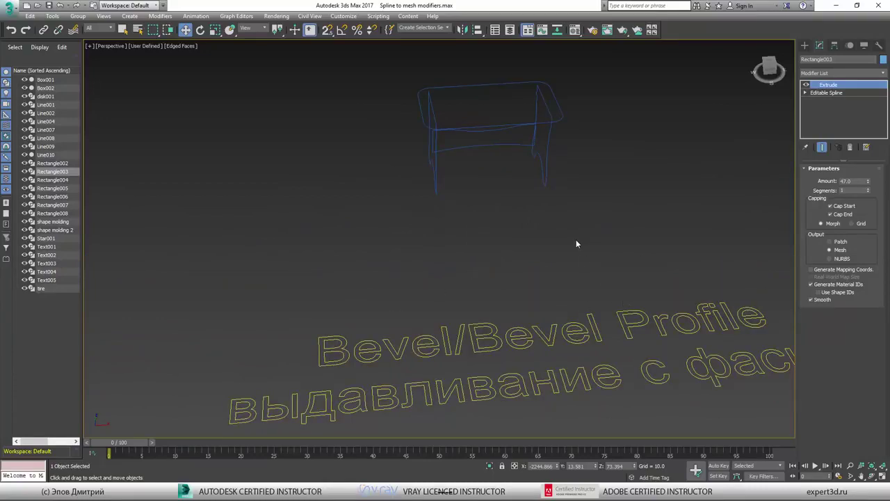
middle_drag(582, 253, 521, 235)
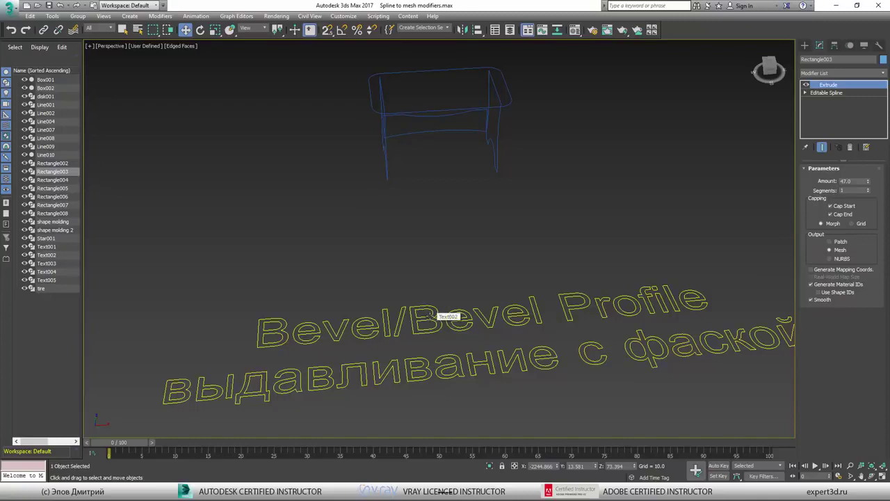
middle_drag(446, 195, 445, 213)
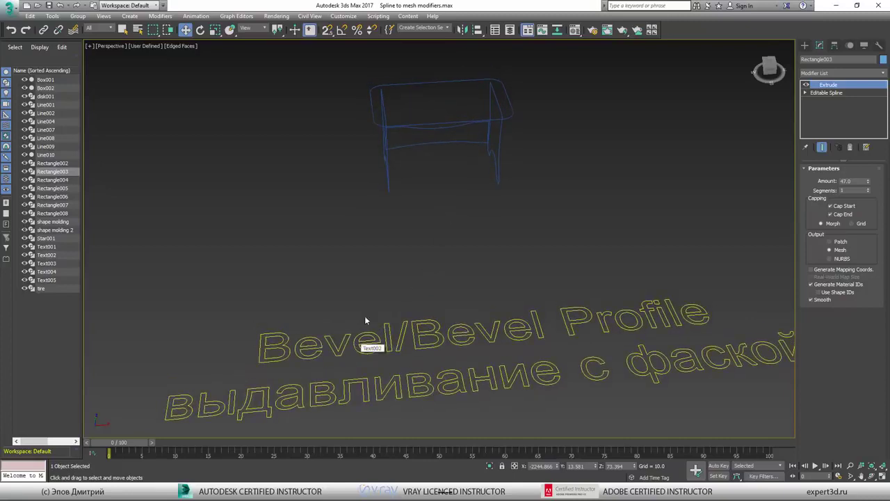
scroll(392, 264, down, 3)
middle_drag(392, 264, 392, 129)
scroll(432, 153, up, 3)
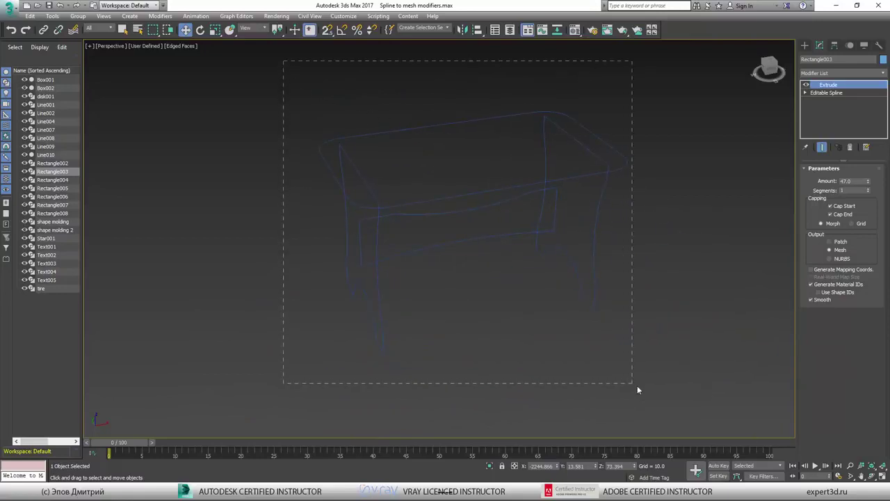
drag(637, 386, 637, 386)
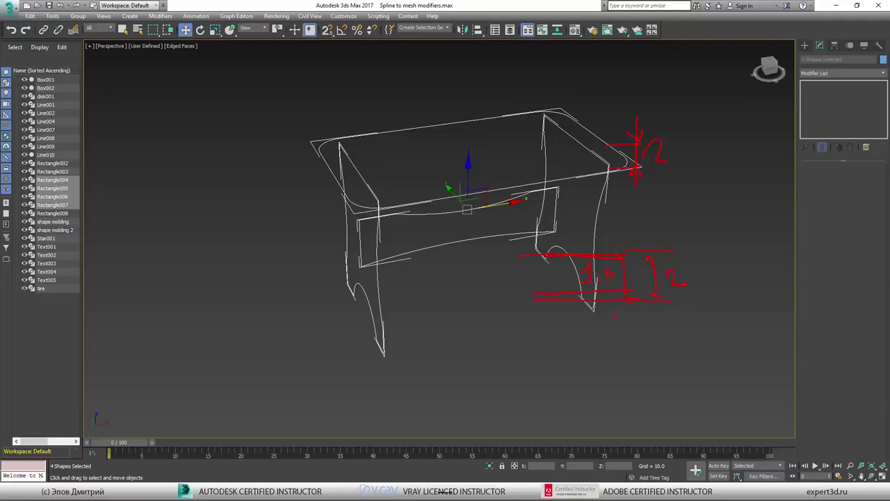
key(Escape)
click(636, 147)
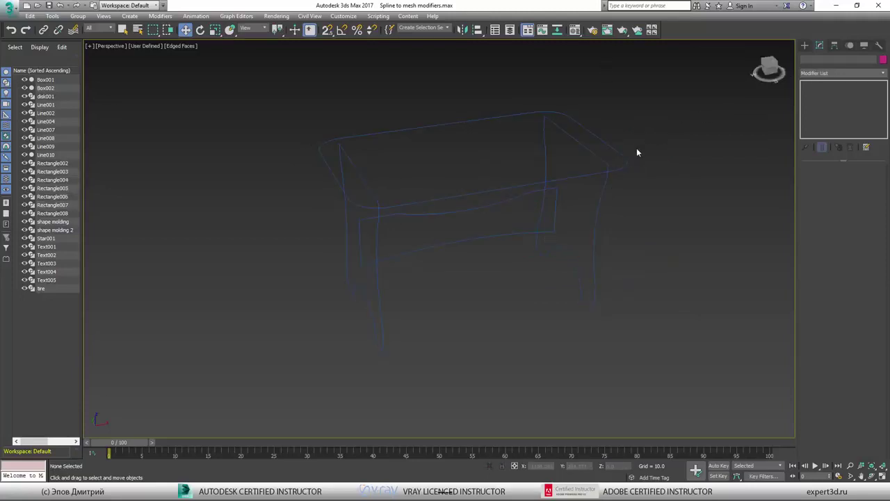
- Apply a Bevel modifier to the bench's rounded seat rectangle and enable bevel Levels 2 and 3
click(628, 164)
click(869, 73)
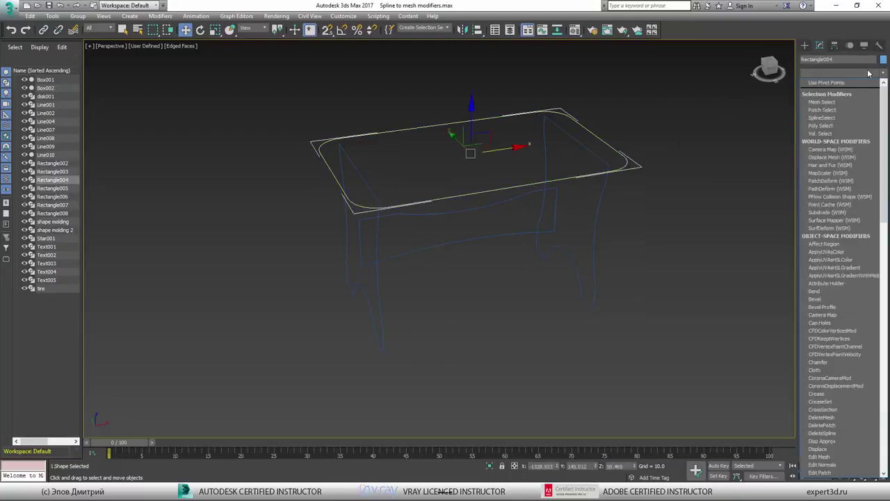
click(818, 300)
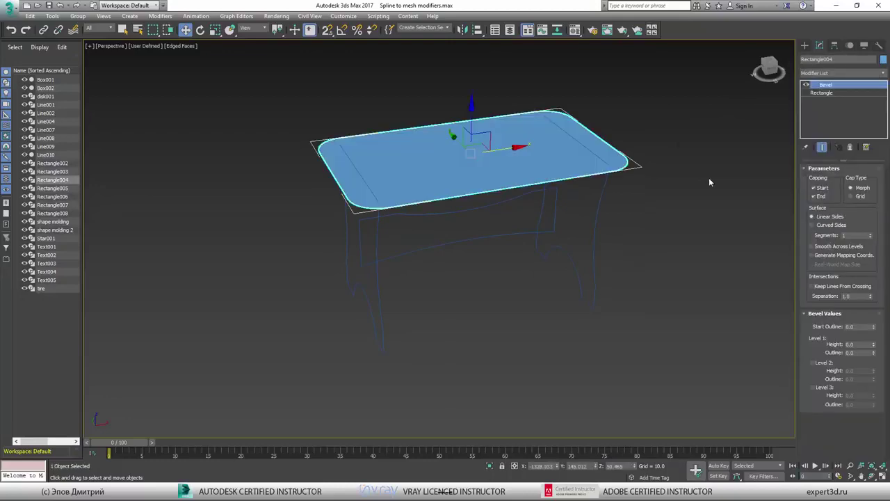
click(813, 364)
click(814, 387)
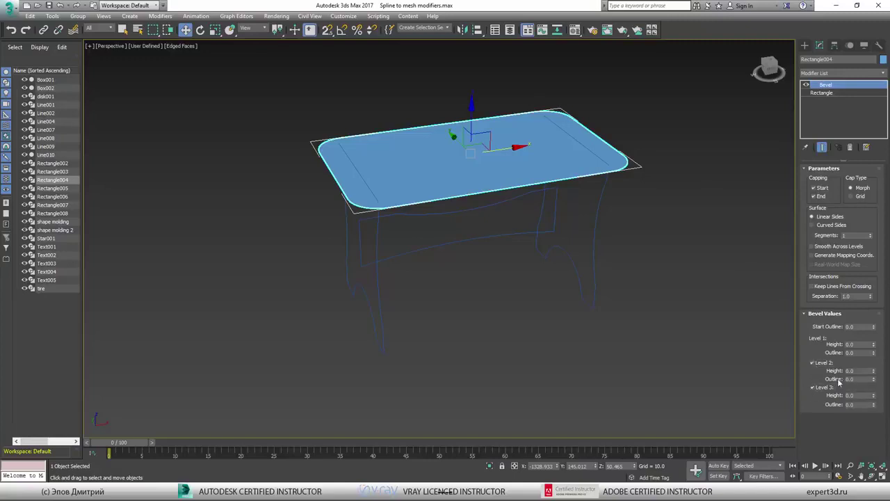
- Set the seat's Level 1 bevel to height 0.2 and outline 0.2, and check its underside edge
click(860, 344)
text(0.2)
key(Tab)
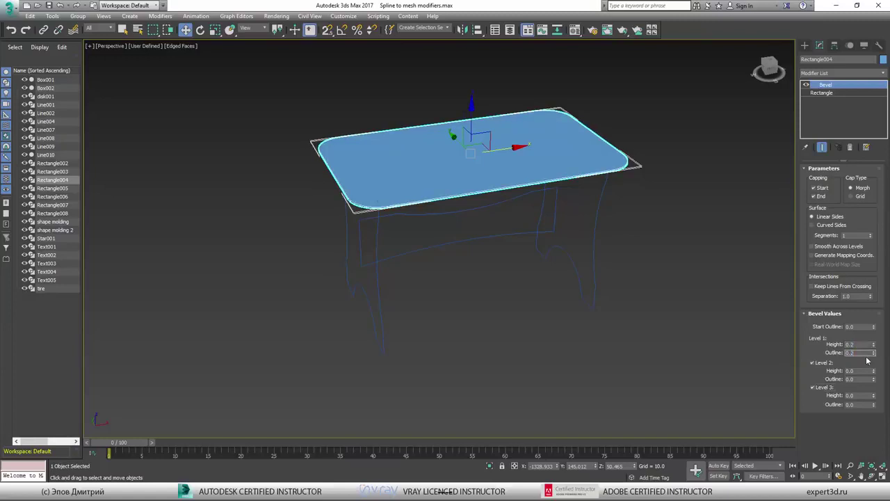
text(0.2)
mouse_move(403, 191)
alt+middle_down()
mouse_move(397, 170)
mouse_move(404, 193)
alt+middle_up()
scroll(400, 188, up, 6)
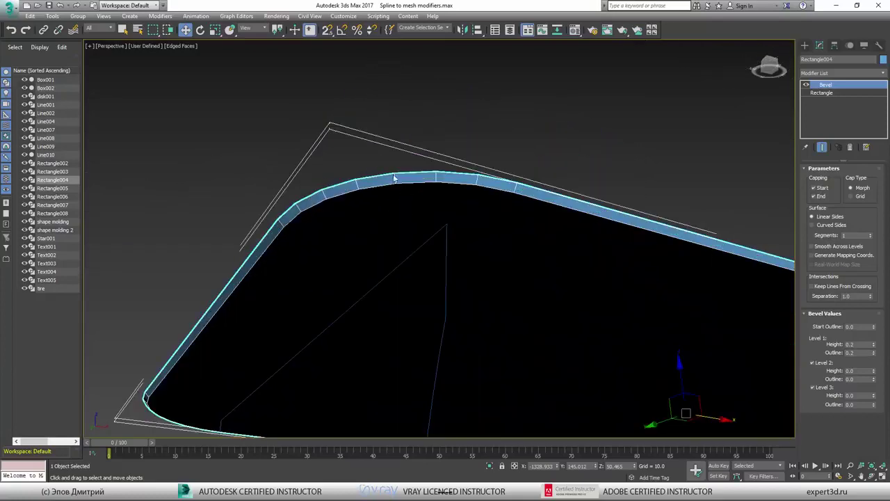
- Set the seat's Level 2 bevel height to 1.6
drag(844, 370, 863, 371)
text(1.6)
key(Return)
alt+middle_drag(624, 247, 707, 161)
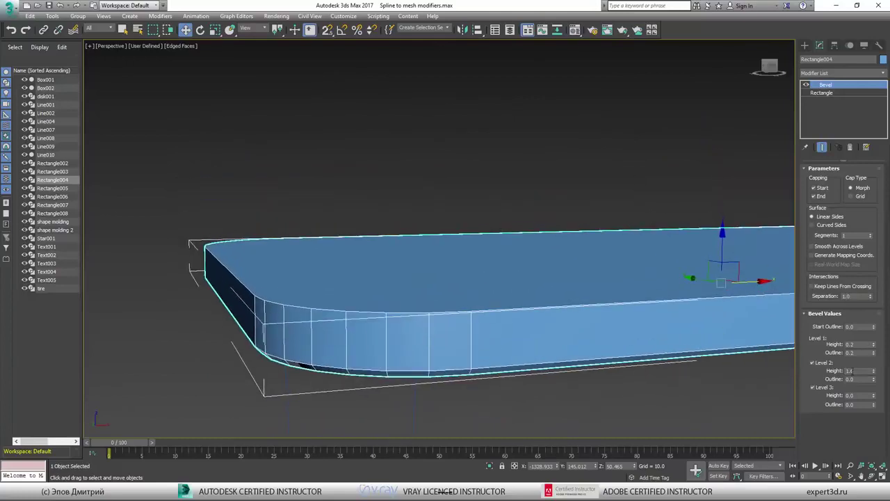
- Set the seat's Level 3 bevel to height 0.2 and outline -0.2
double_click(851, 395)
text(0.2)
double_click(850, 405)
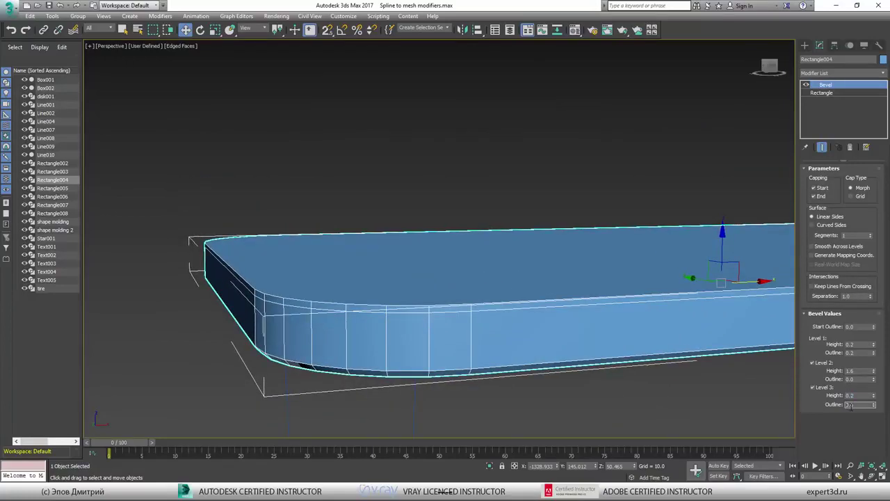
text(-0.2)
key(Return)
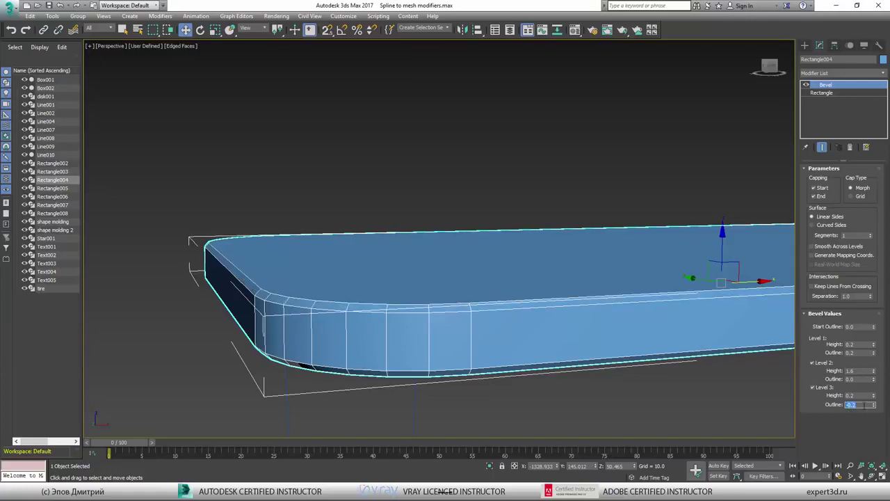
- Inspect the seat's bevelled edges from several sides and turn off the Edged Faces display
scroll(685, 348, down, 5)
scroll(492, 356, down, 3)
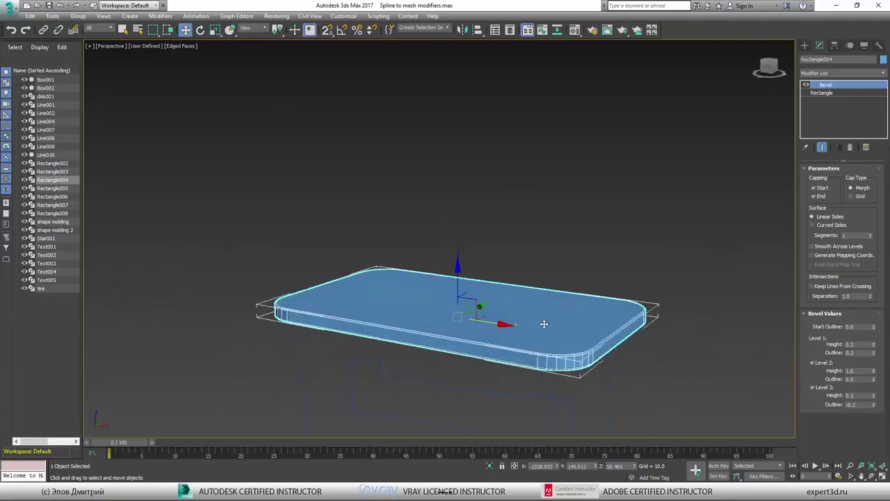
alt+middle_drag(492, 356, 543, 316)
scroll(544, 316, up, 8)
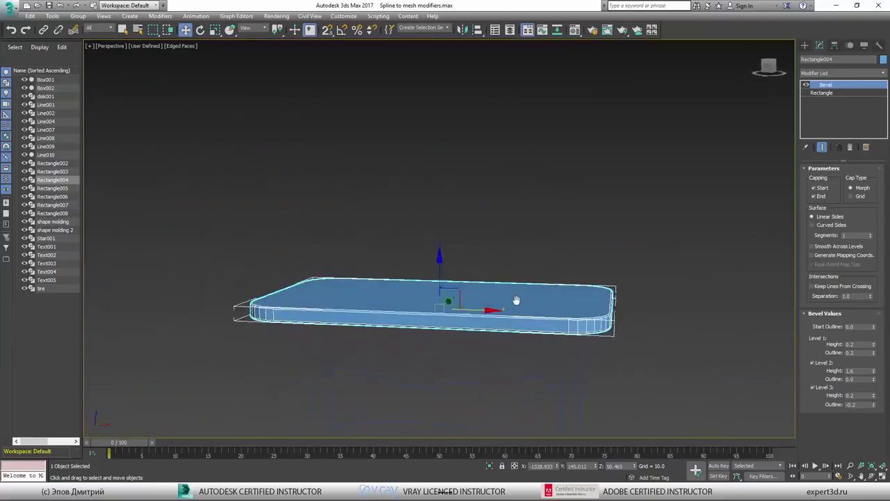
click(590, 313)
scroll(377, 259, down, 6)
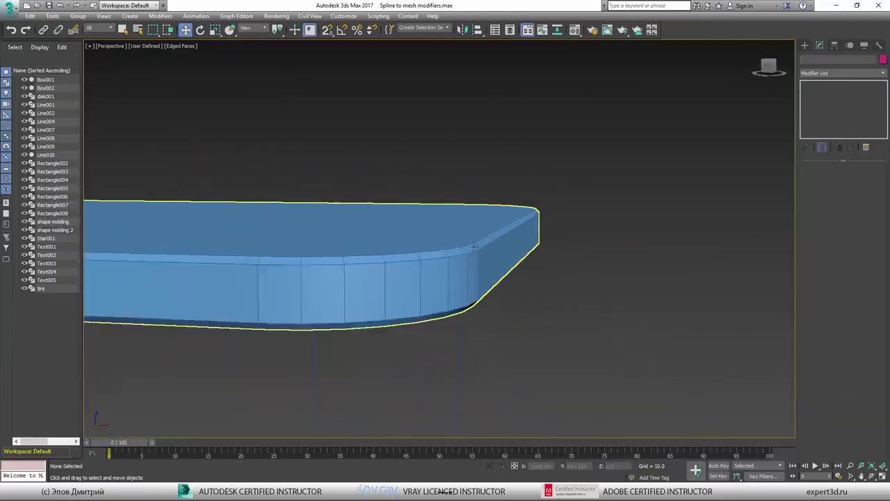
alt+middle_drag(378, 260, 505, 275)
scroll(507, 260, down, 3)
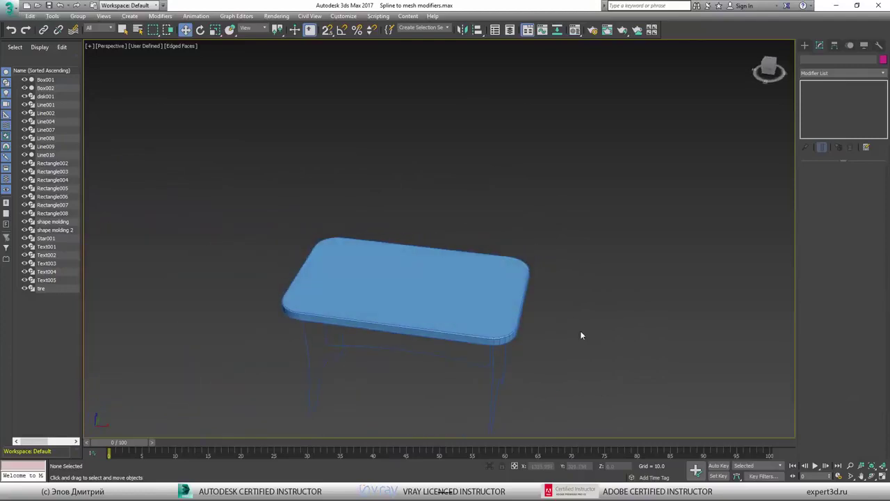
key(F4)
mouse_move(553, 357)
alt+middle_down()
mouse_move(524, 362)
mouse_move(559, 362)
mouse_move(526, 362)
mouse_move(555, 360)
mouse_move(542, 360)
mouse_move(552, 296)
mouse_move(516, 271)
alt+middle_up()
scroll(516, 271, up, 2)
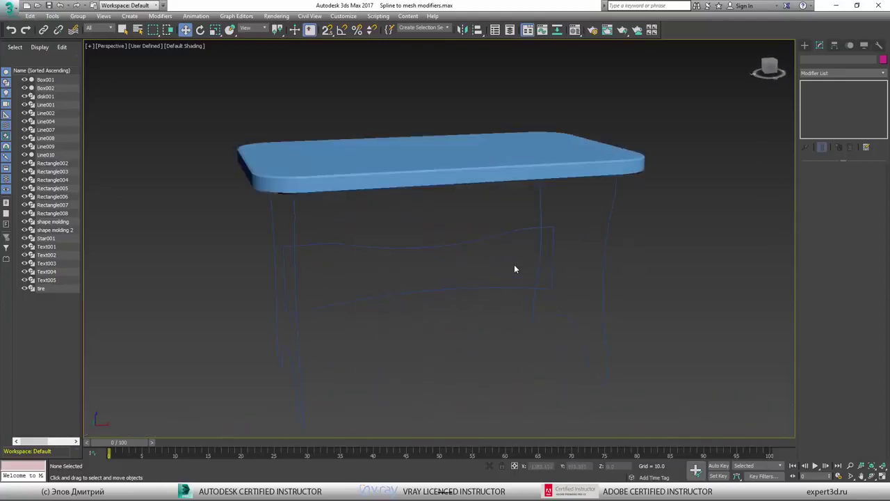
- Apply one Bevel modifier to the two leg shapes and the crossbar shape under the seat, and check the bench
drag(647, 358, 647, 359)
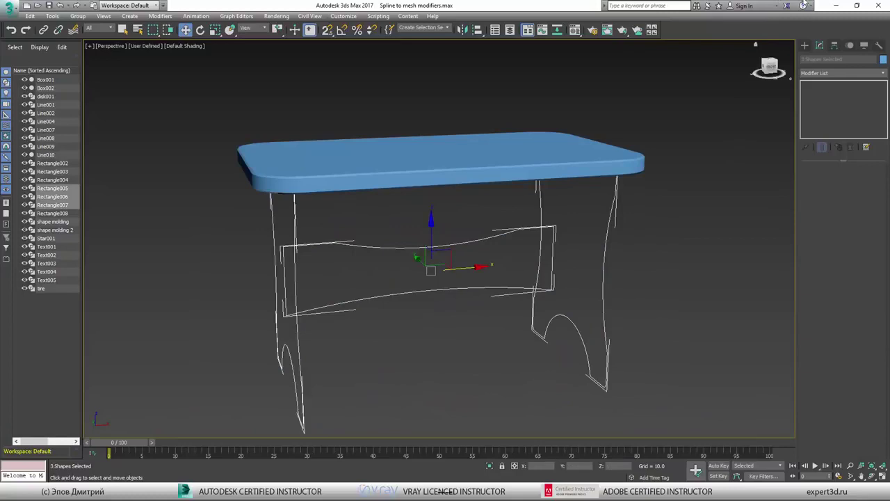
click(835, 73)
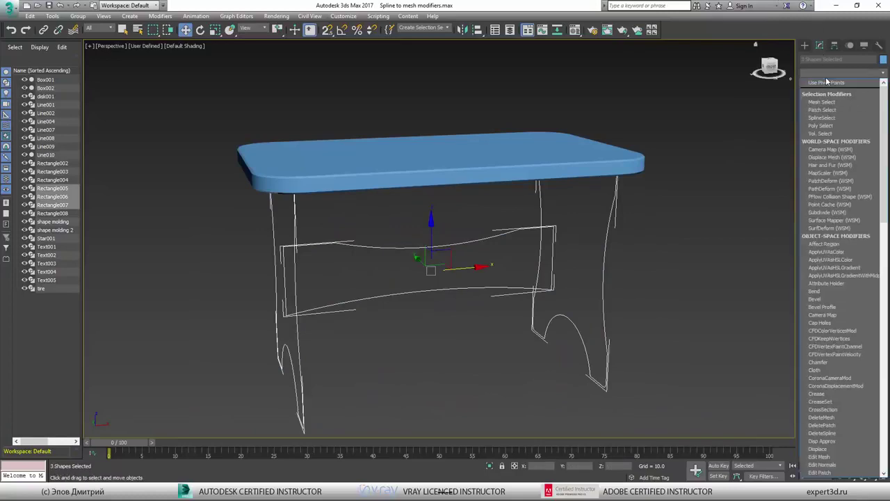
click(843, 299)
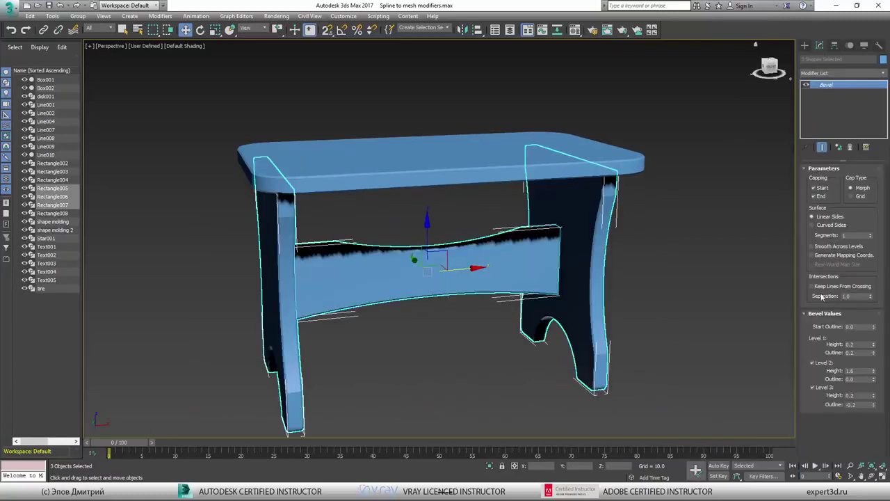
click(733, 268)
alt+middle_drag(733, 268, 715, 262)
scroll(432, 232, up, 5)
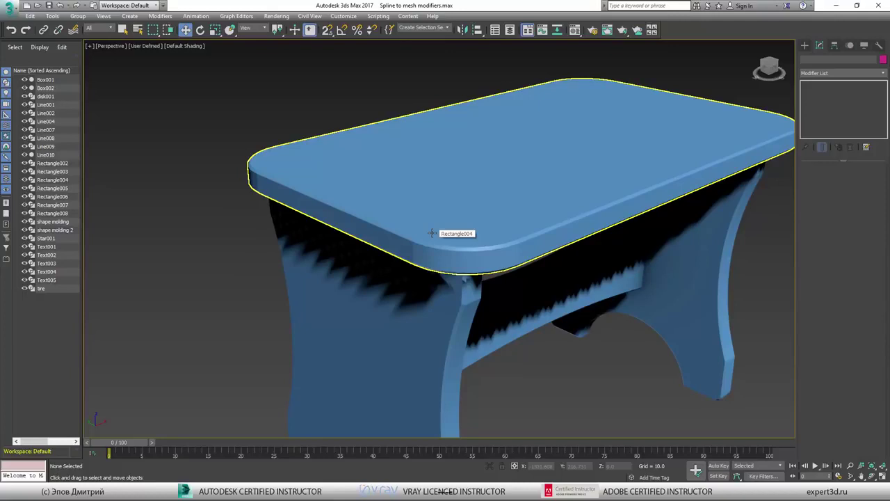
scroll(478, 235, down, 5)
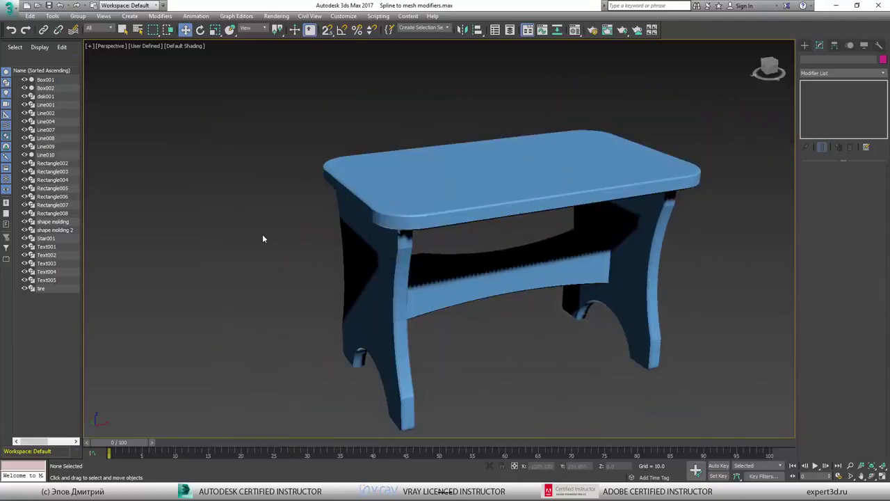
- Clone all four bench parts together and place the copy in front of the original bench
drag(782, 343, 782, 343)
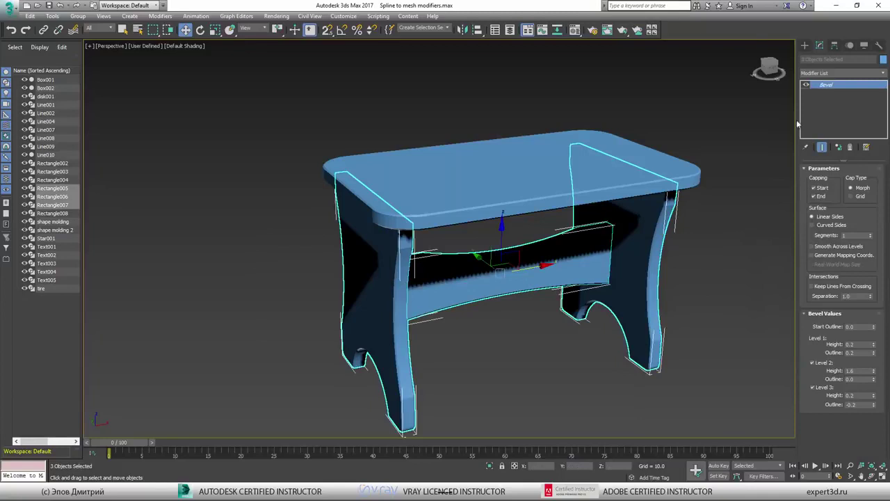
click(695, 195)
drag(293, 109, 429, 193)
drag(679, 365, 683, 356)
scroll(431, 174, down, 4)
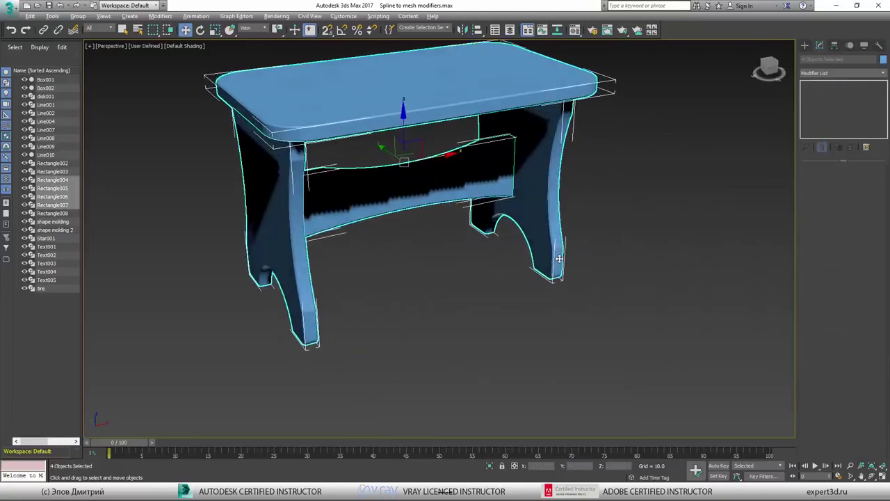
shift+drag(427, 176, 554, 257)
click(446, 287)
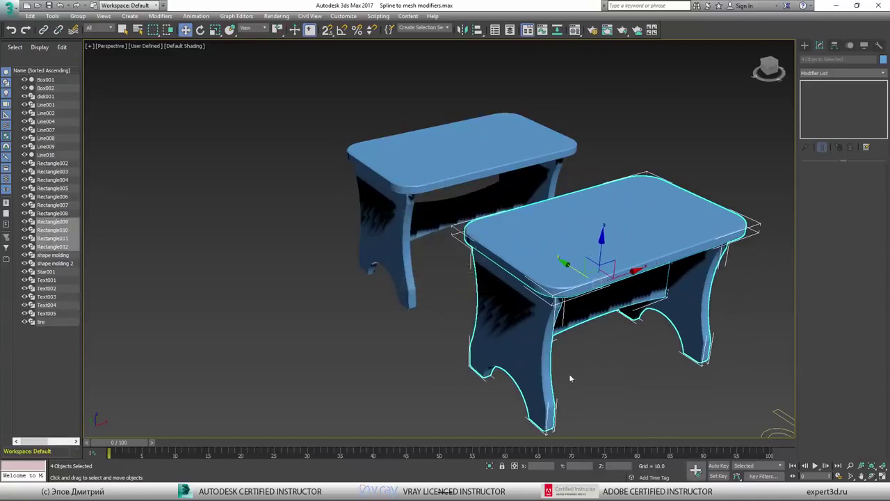
- Remove the Bevel modifier from the seat, legs and crossbar of the copied bench
drag(752, 310, 672, 375)
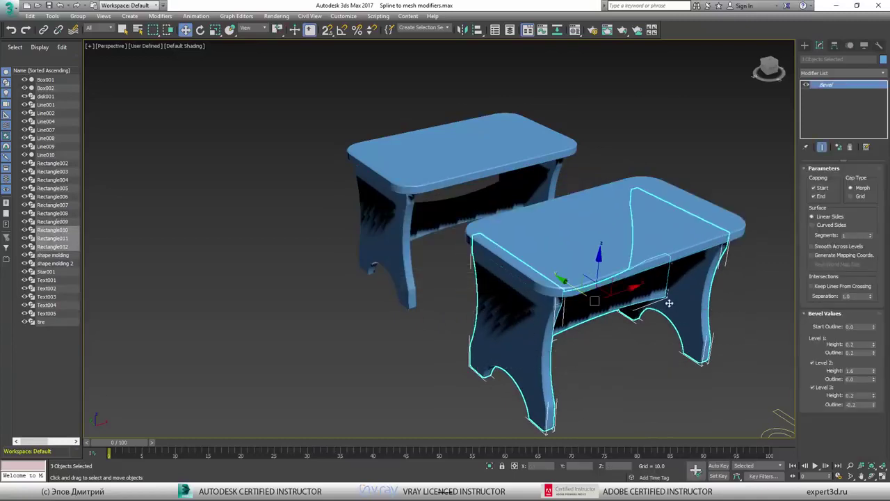
click(850, 147)
click(850, 147)
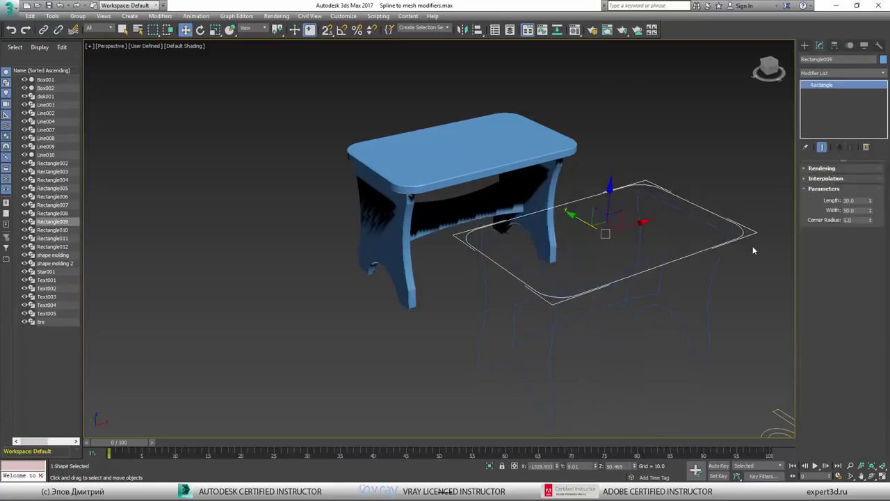
- Apply one Bevel Profile modifier to all four spline shapes of the copied bench
middle_drag(753, 245, 686, 214)
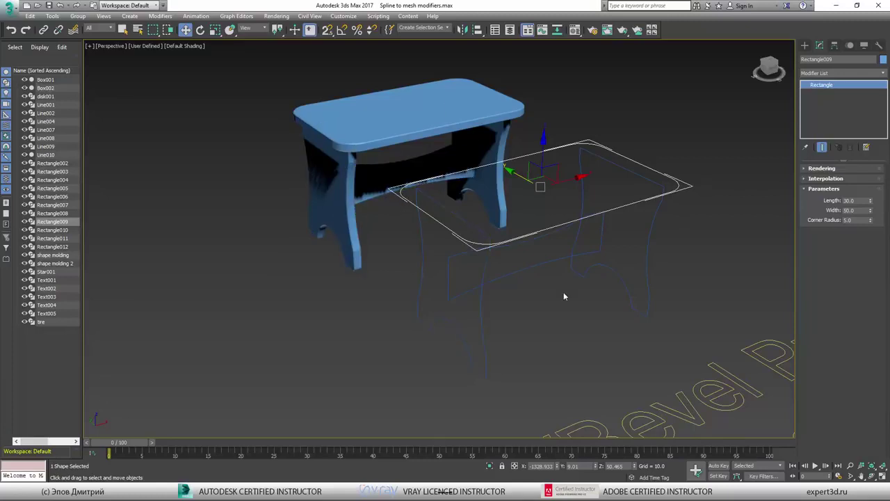
middle_drag(565, 296, 448, 198)
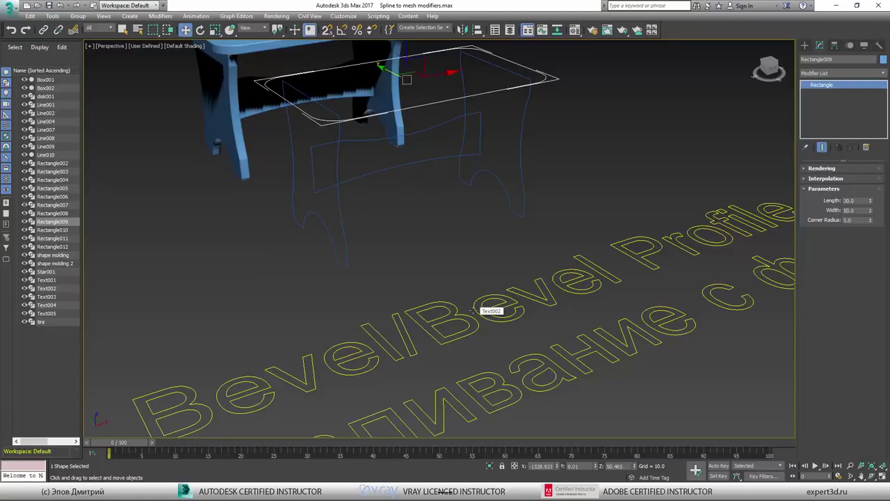
alt+middle_drag(439, 205, 341, 171)
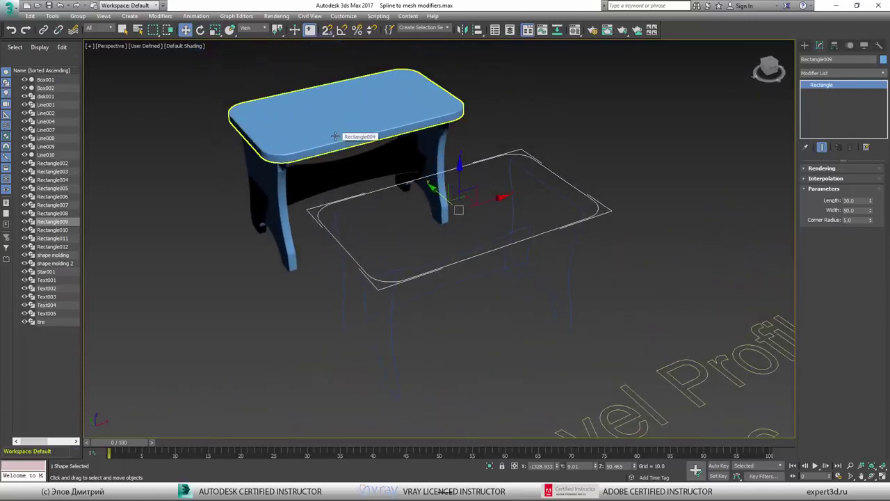
drag(511, 301, 586, 251)
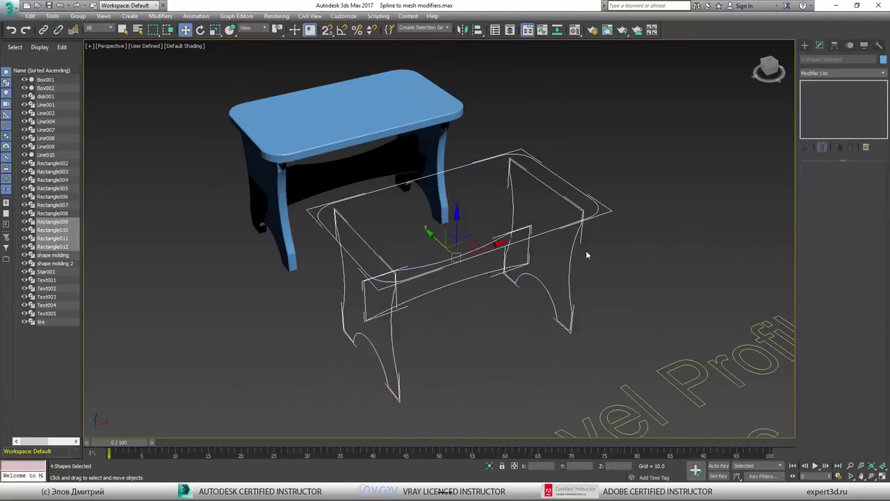
click(857, 73)
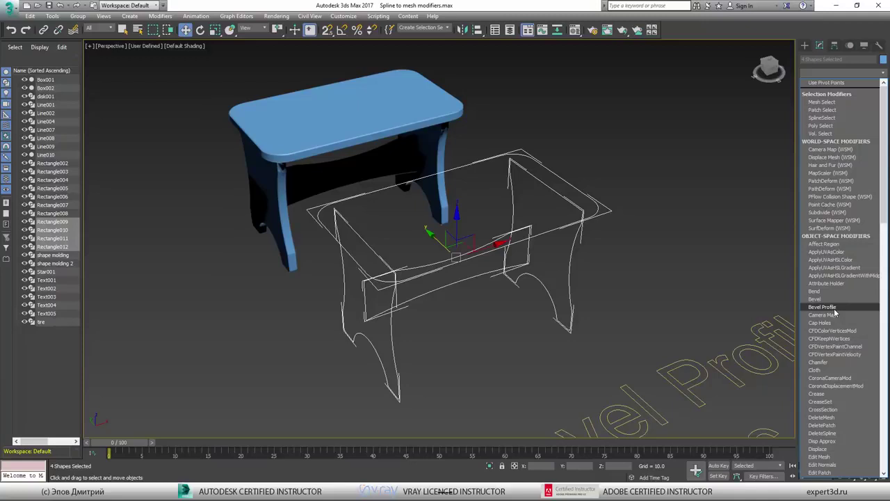
click(823, 307)
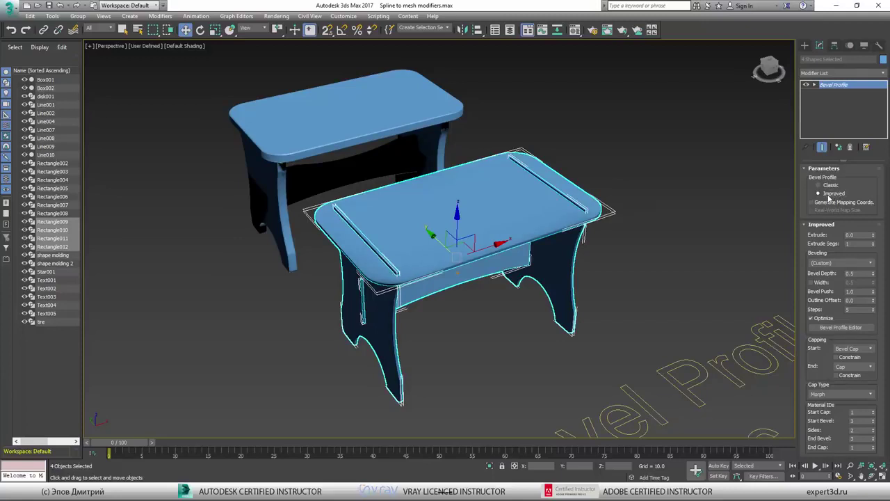
- Set the Bevel Profile extrude amount of the copied bench's parts to 2
click(828, 263)
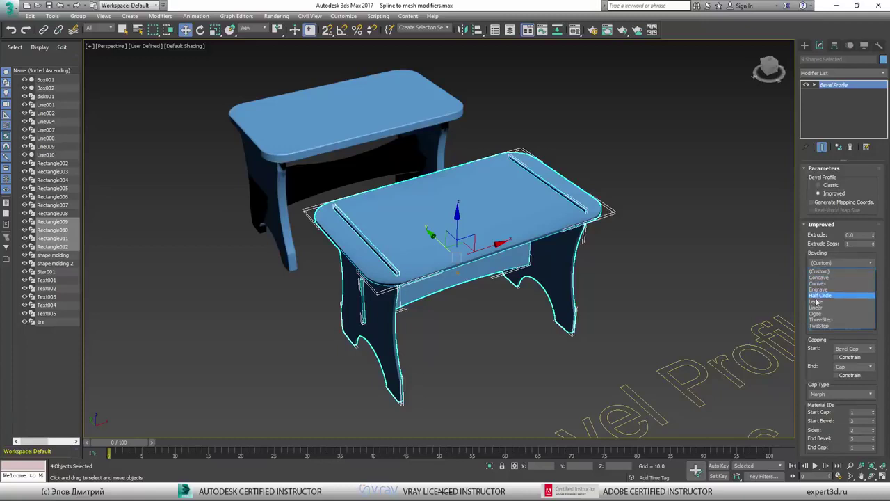
click(824, 238)
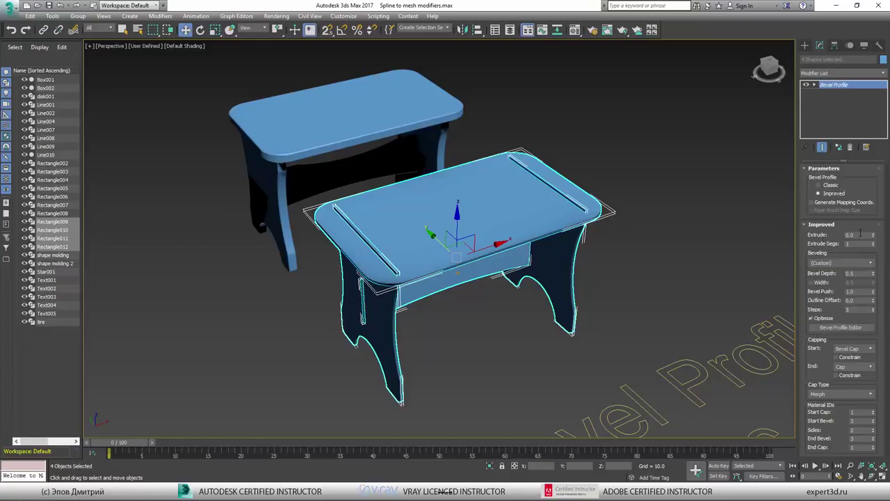
alt+middle_drag(542, 248, 720, 270)
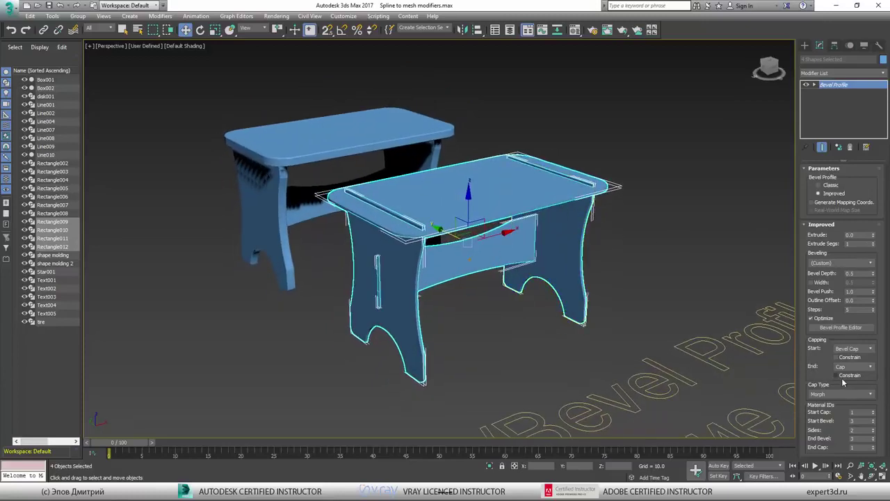
scroll(454, 221, up, 2)
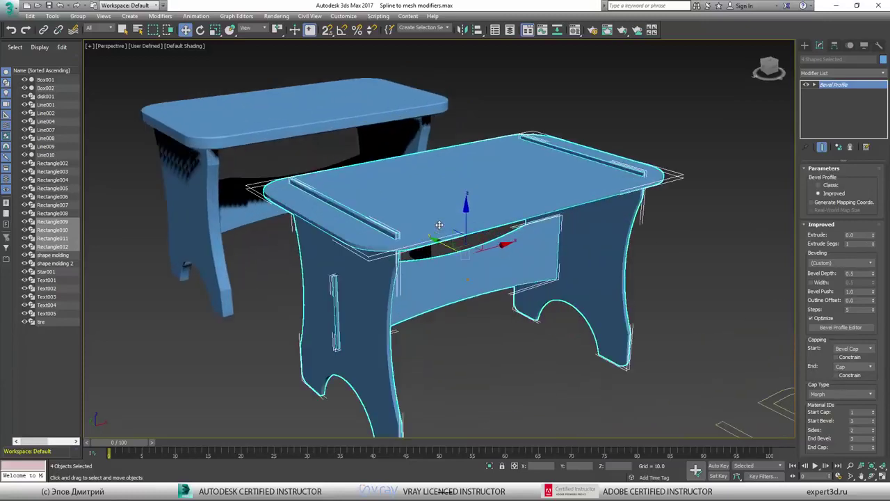
double_click(843, 234)
text(1)
key(Return)
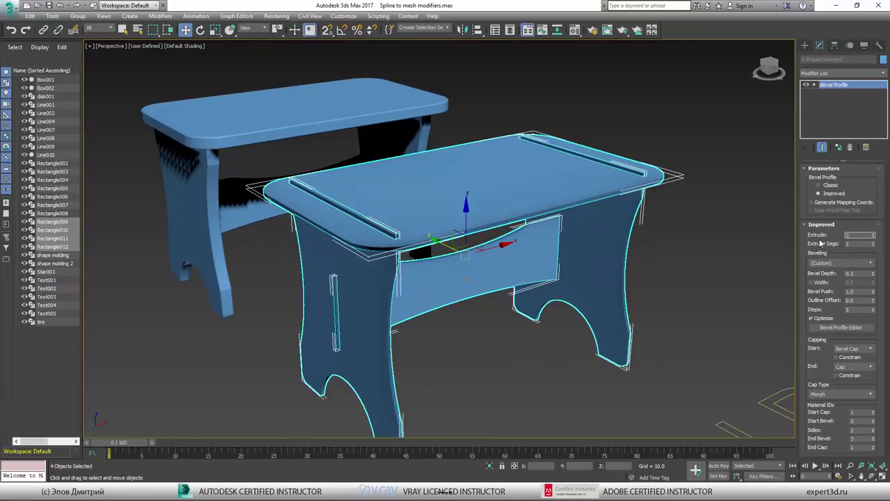
text(2)
key(Return)
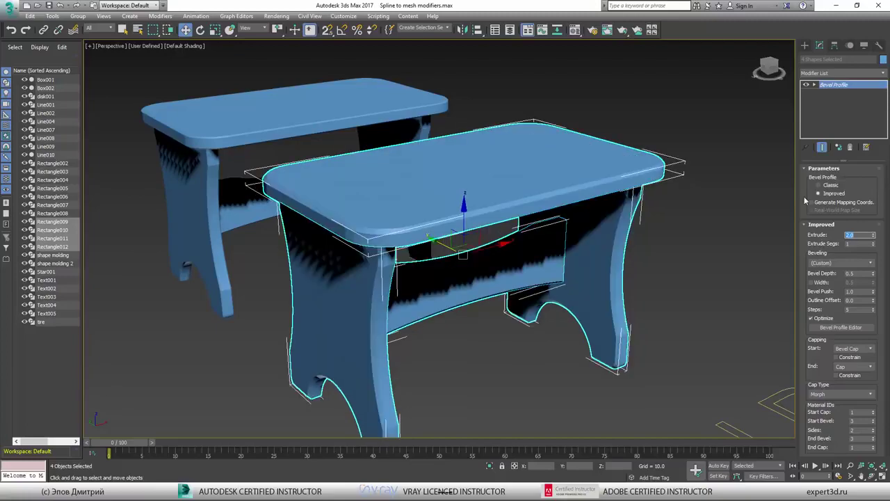
- Set the end capping of the copied bench's parts to Bevel Cap
alt+middle_drag(653, 253, 644, 229)
scroll(610, 265, up, 5)
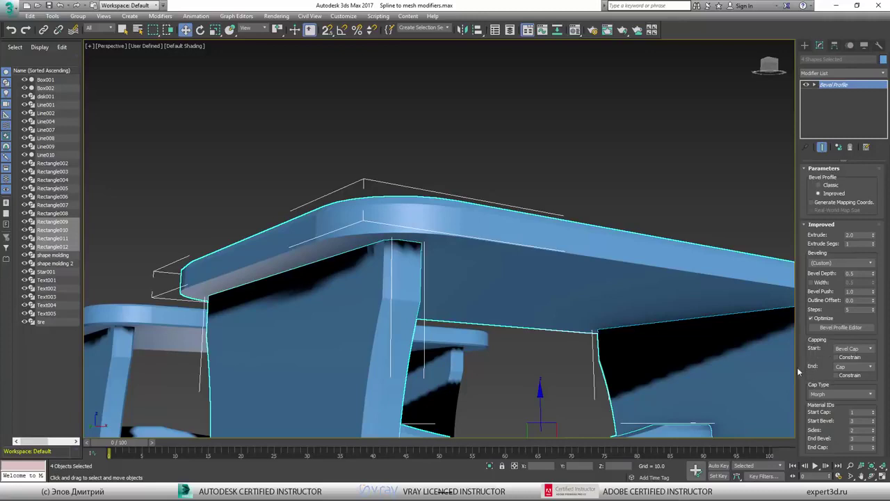
click(846, 368)
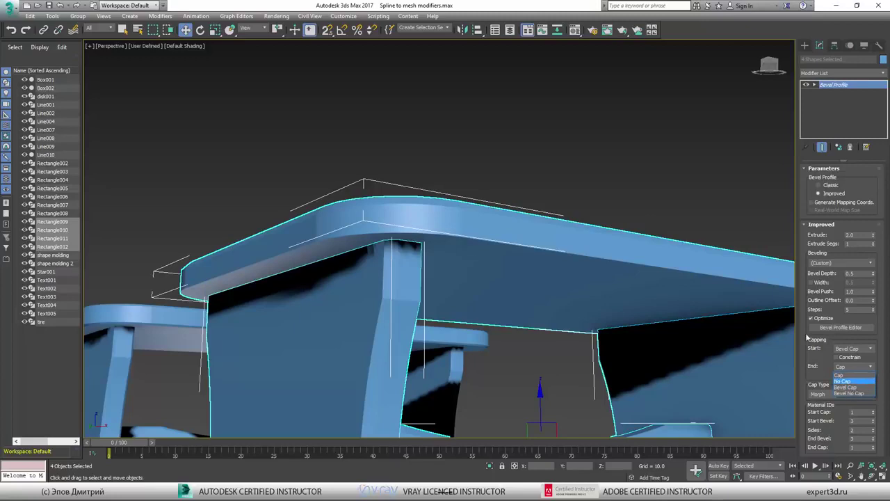
click(852, 388)
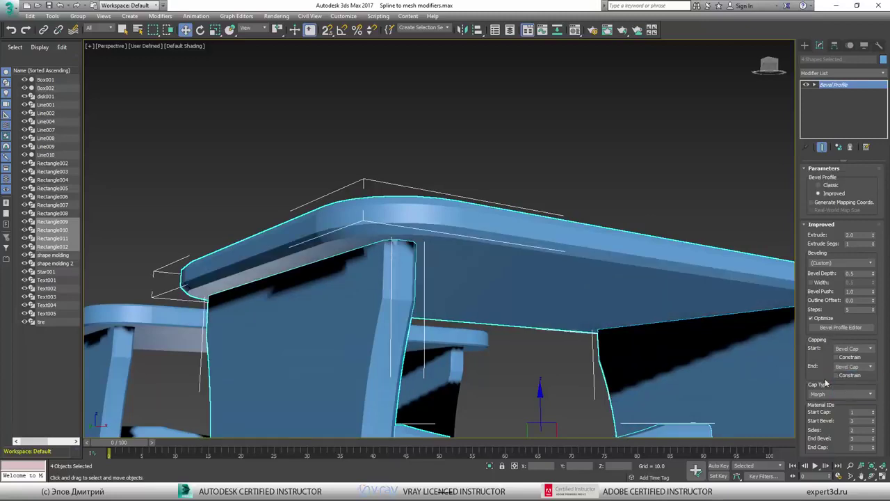
- Reduce the bevel depth of the copied bench's parts to 0.21 and check the edges on seat and legs
alt+middle_drag(483, 235, 513, 237)
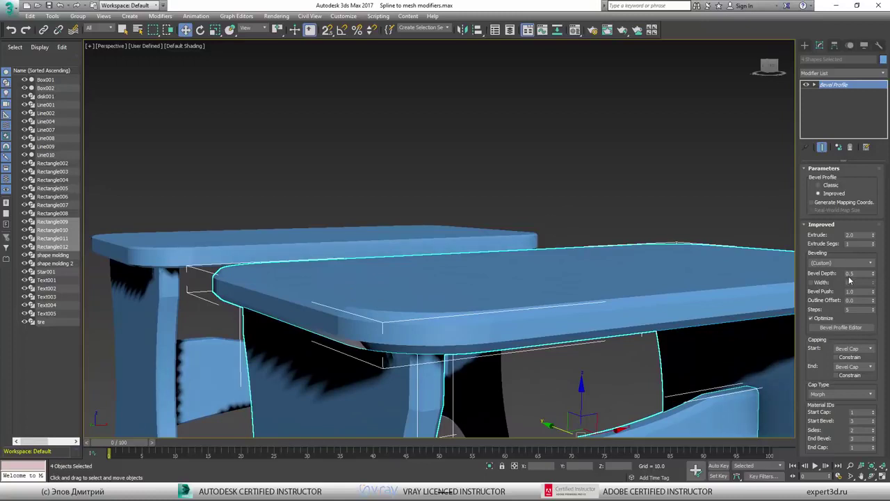
drag(874, 274, 872, 290)
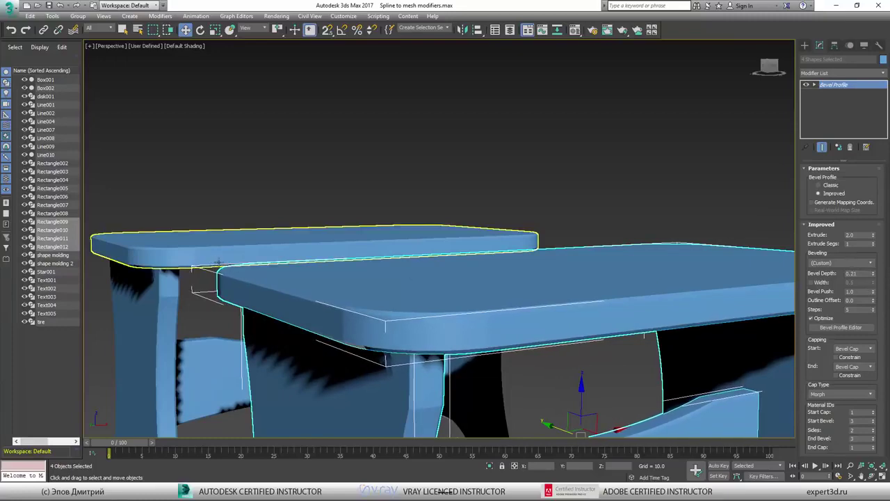
middle_drag(213, 262, 230, 130)
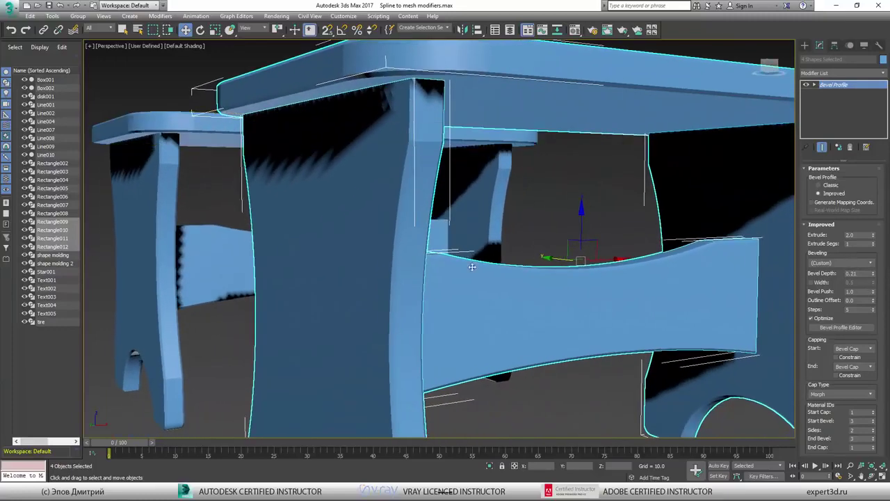
scroll(468, 268, up, 5)
alt+middle_drag(468, 269, 471, 309)
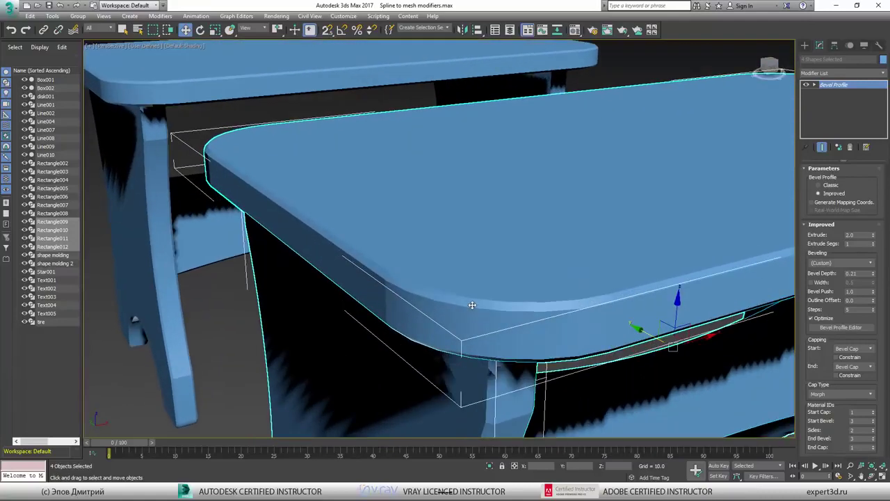
- Try the Concave and Convex beveling presets on all four parts of the copied bench
click(858, 264)
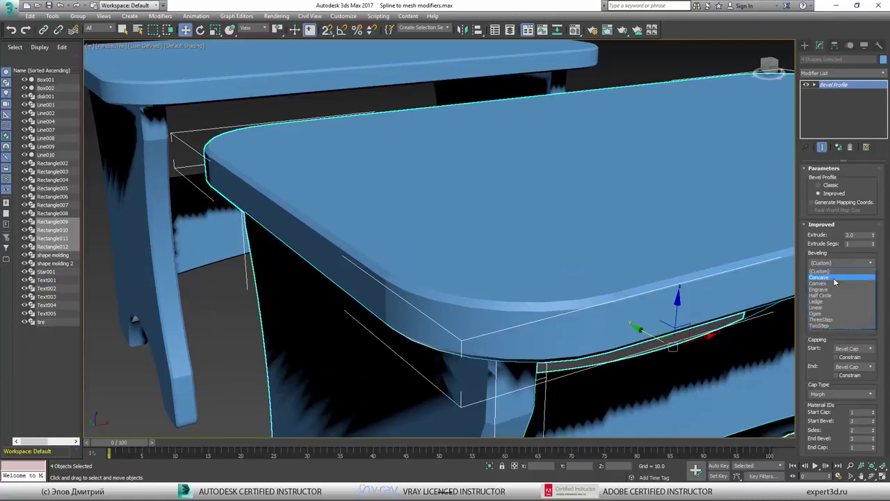
click(836, 278)
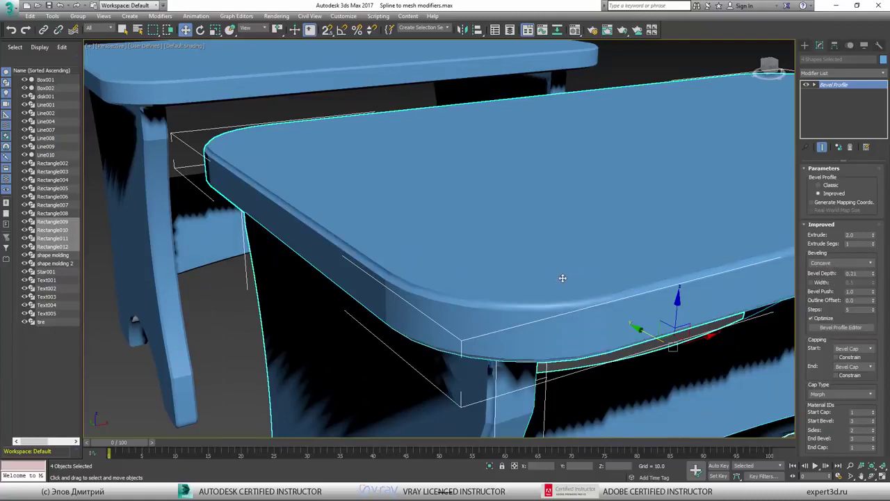
alt+middle_drag(562, 278, 359, 258)
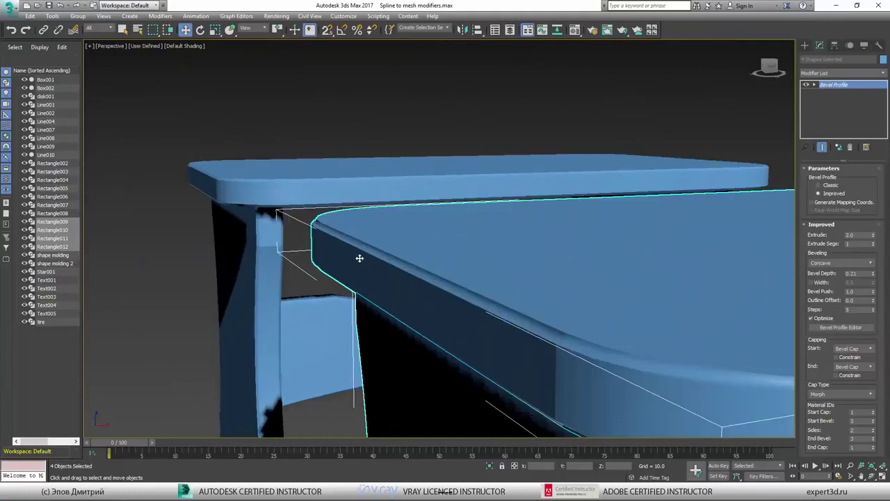
click(828, 268)
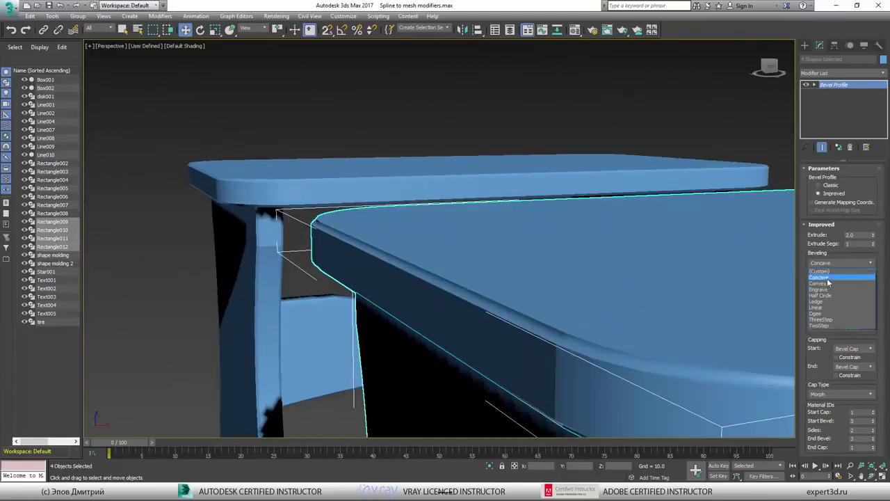
click(831, 287)
middle_drag(500, 292, 417, 243)
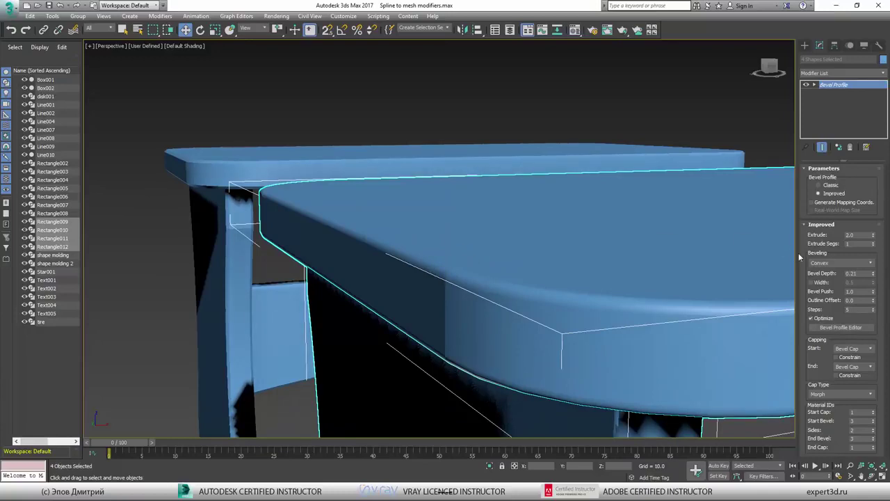
- Apply the Ogee beveling preset to all four parts of the copied bench and select only its seat
click(833, 262)
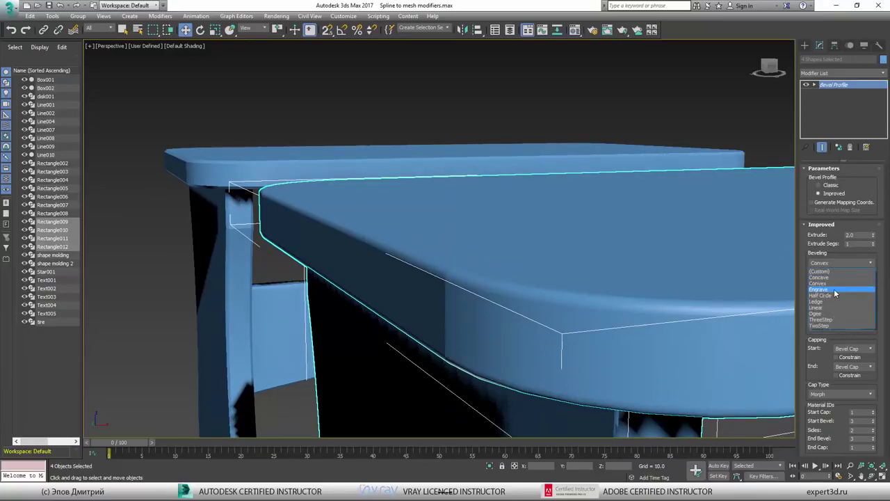
click(824, 314)
click(368, 209)
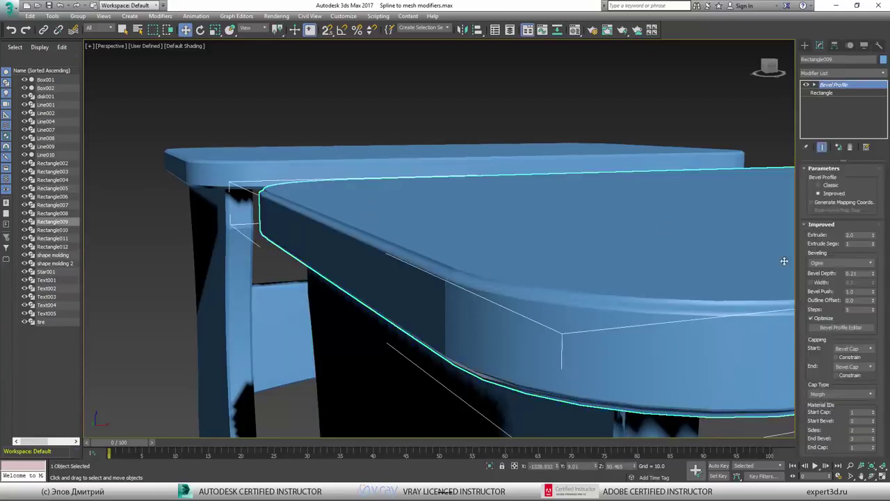
- Try custom beveling on the copied seat by reshaping the profile curve's points in the Bevel Profile Editor
click(834, 264)
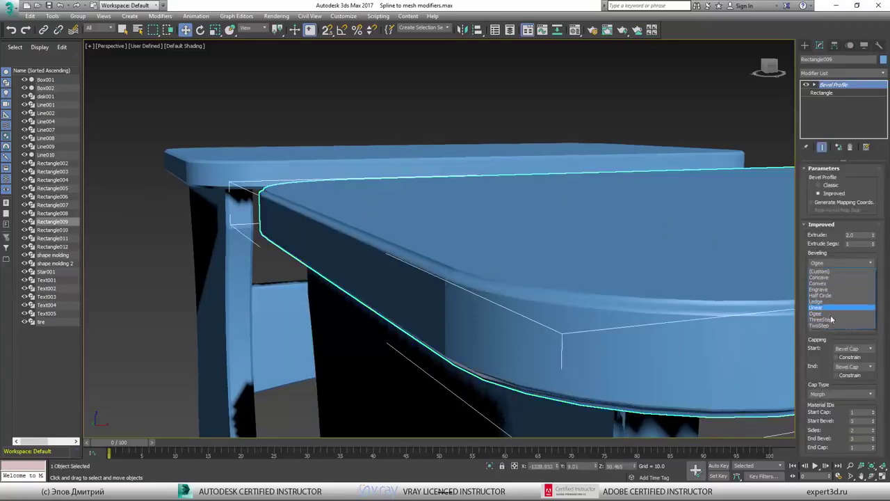
click(820, 271)
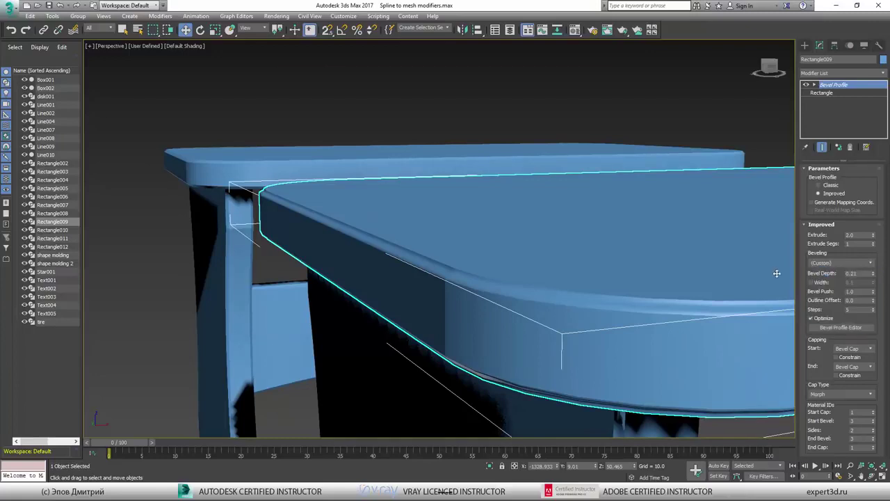
click(840, 327)
drag(459, 246, 364, 235)
drag(448, 238, 489, 157)
click(389, 92)
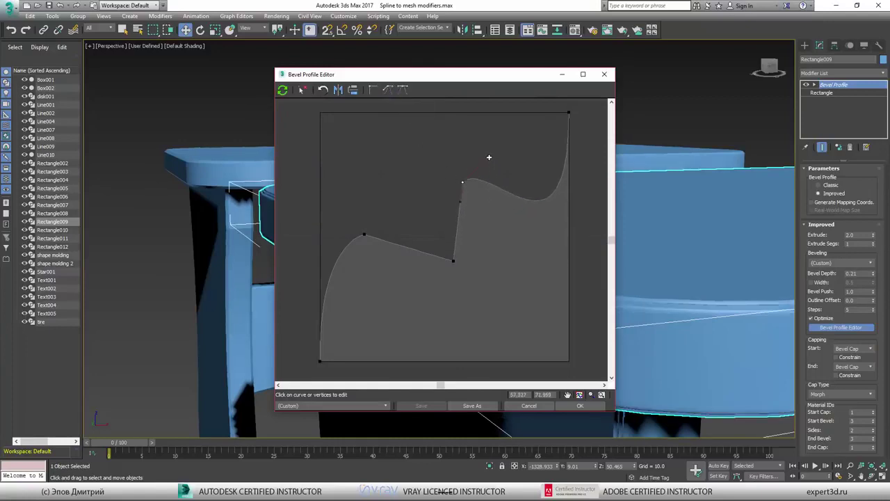
click(568, 114)
drag(569, 282, 490, 120)
drag(478, 78, 658, 95)
click(784, 91)
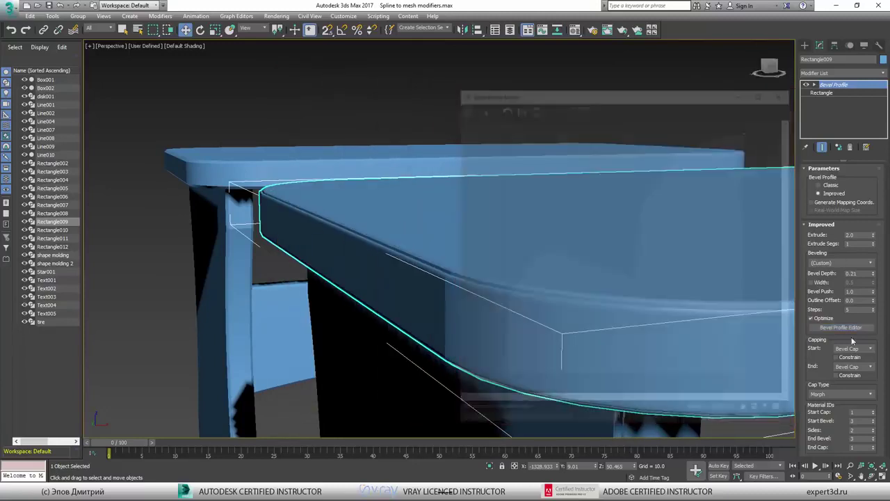
- Try the Ledge preset on the copied seat, set its beveling to Convex and turn on the Edged Faces display
click(838, 263)
click(830, 302)
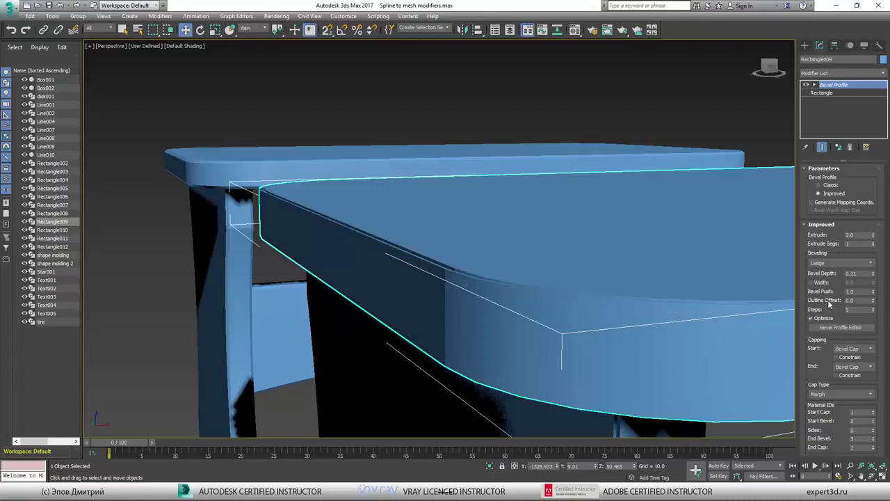
click(837, 262)
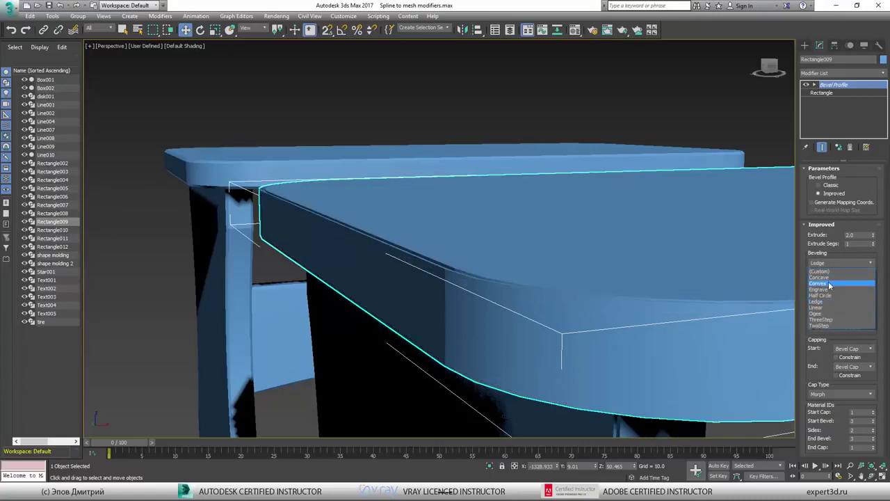
click(830, 284)
key(F4)
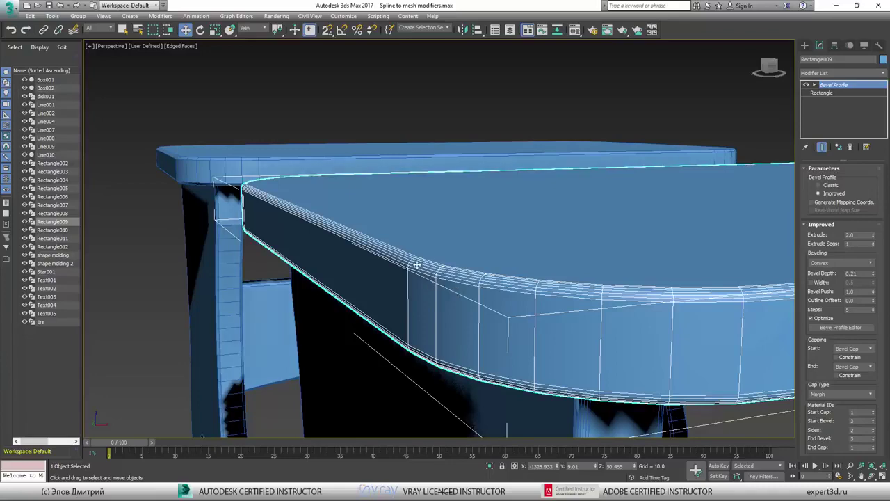
- Turn off the Edged Faces display and clear the selection of the copied bench's parts
scroll(416, 269, up, 2)
scroll(417, 269, down, 2)
alt+middle_drag(606, 298, 529, 264)
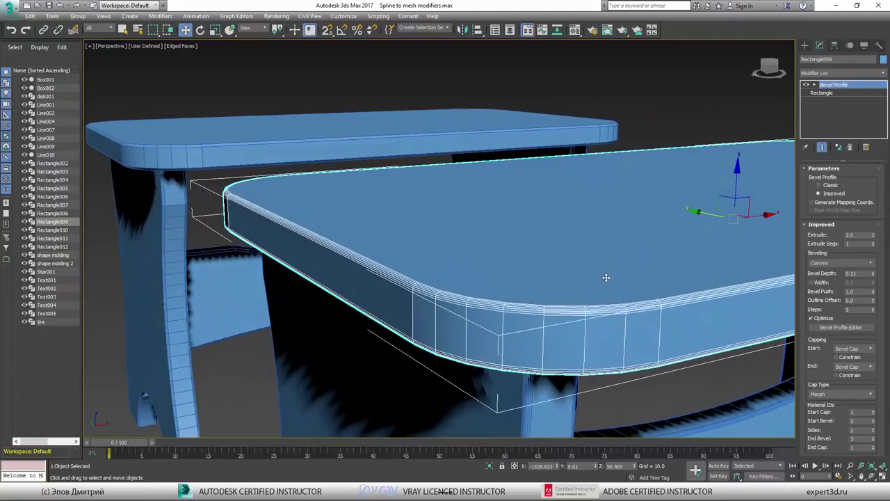
scroll(605, 274, down, 4)
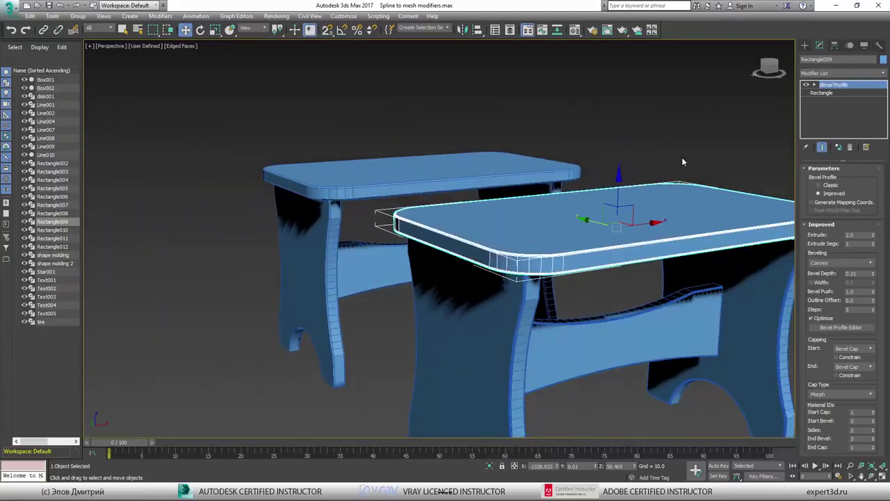
alt+middle_drag(682, 157, 570, 293)
click(402, 336)
click(394, 336)
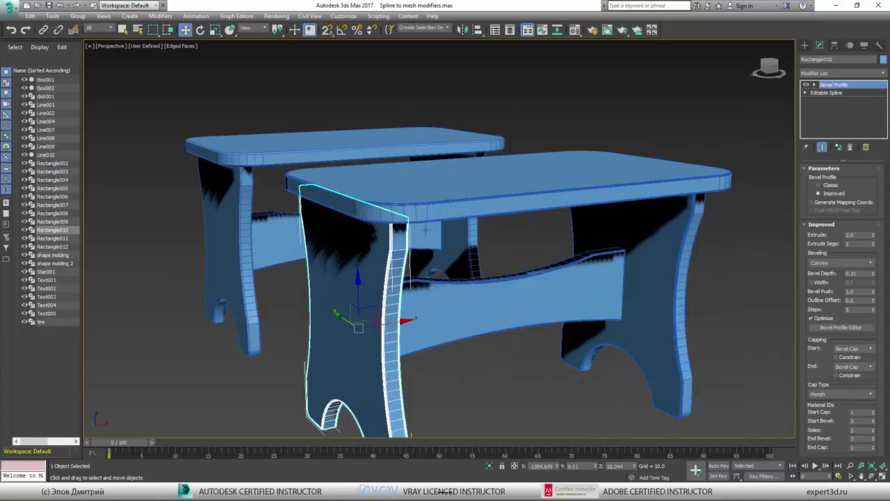
click(438, 208)
key(F4)
click(480, 365)
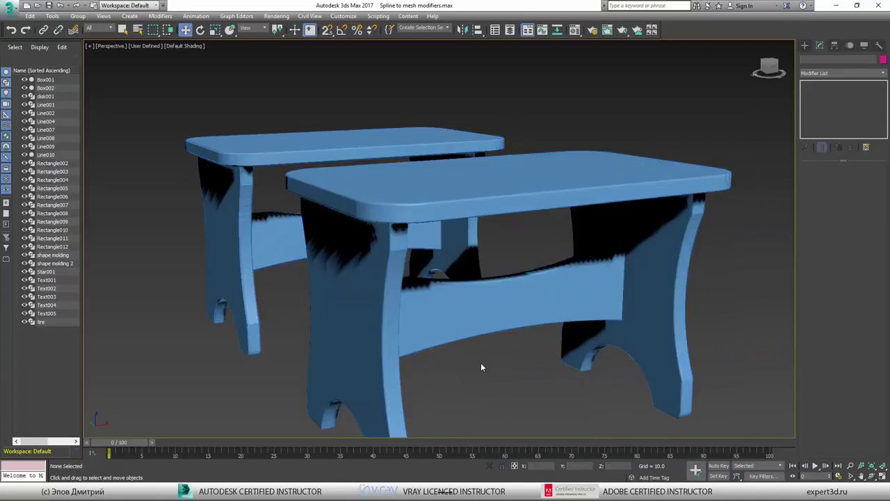
- Set the Bevel Depth to 0.34 on the near leg of the copied bench and deselect it
click(391, 343)
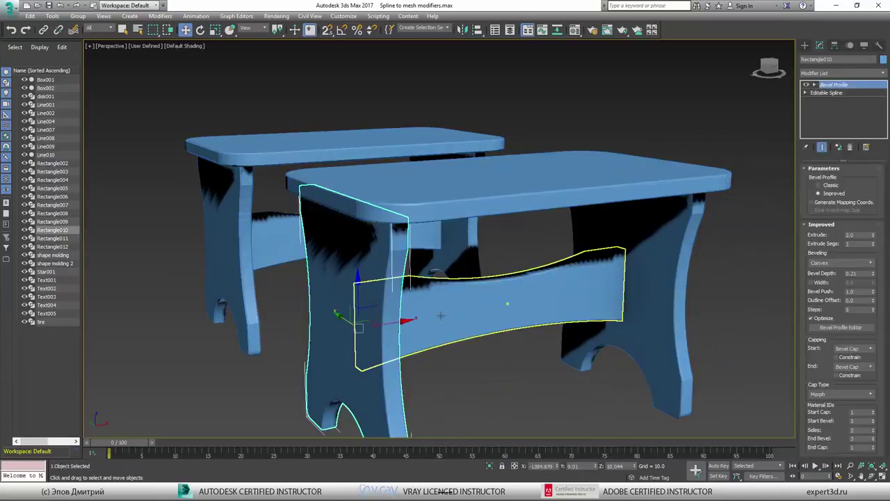
scroll(536, 300, up, 5)
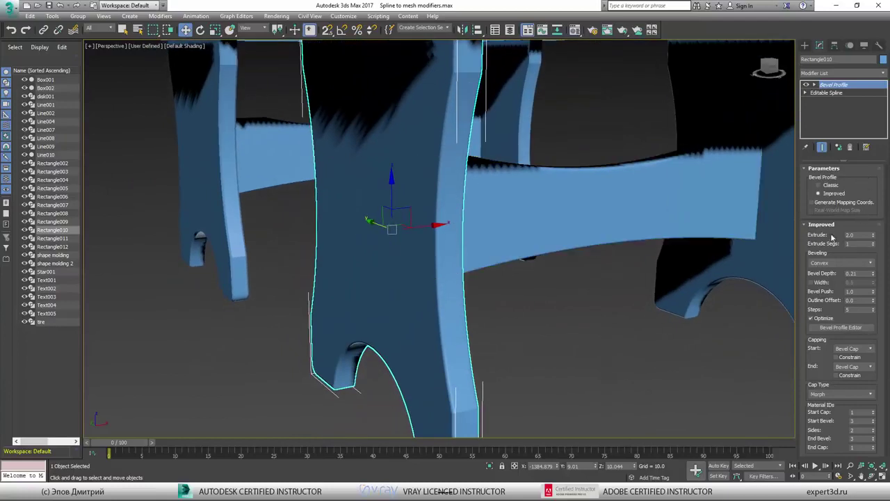
drag(873, 273, 841, 275)
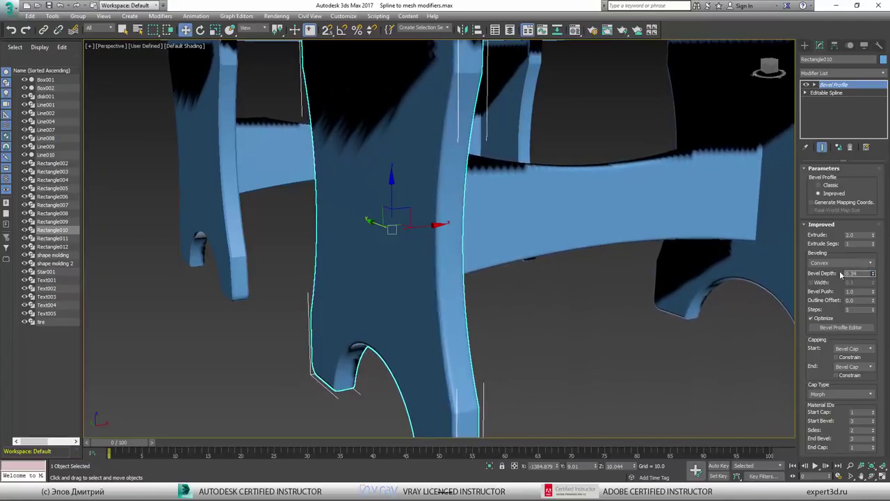
click(622, 299)
- Compare the bevelled edges of the original bench and its copy, and bring up the Bevel Profile example splines
scroll(608, 296, down, 6)
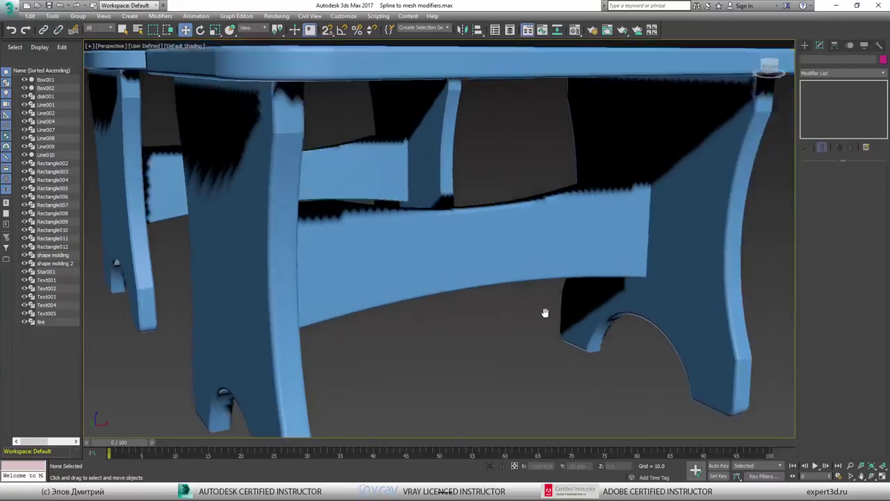
alt+middle_drag(526, 299, 481, 351)
scroll(397, 258, up, 5)
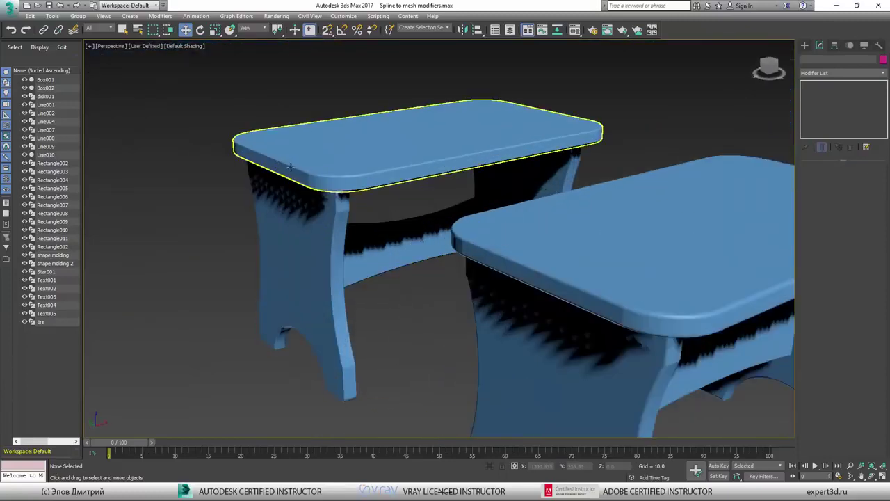
alt+middle_drag(388, 173, 501, 174)
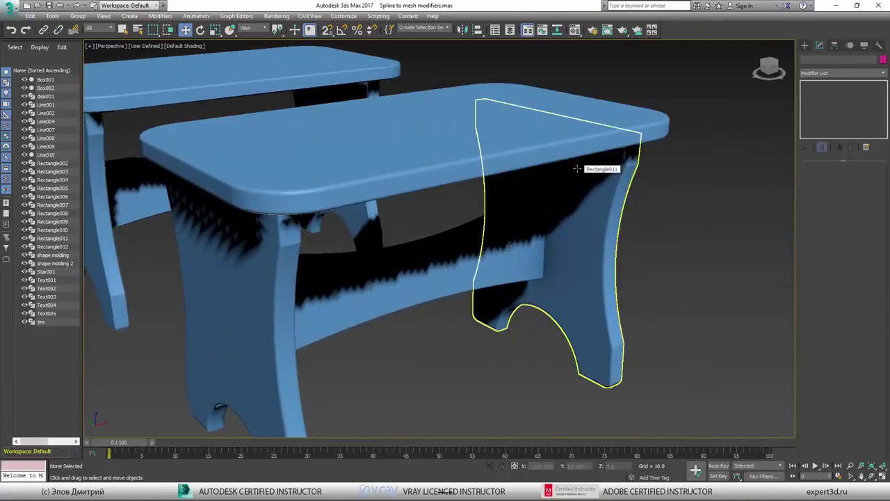
scroll(612, 289, down, 10)
middle_drag(610, 294, 350, 325)
scroll(434, 315, up, 2)
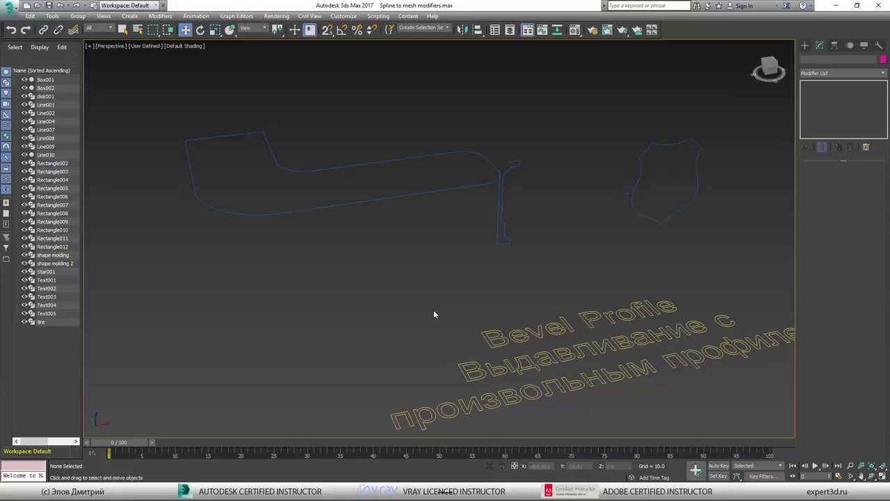
middle_drag(283, 342, 621, 216)
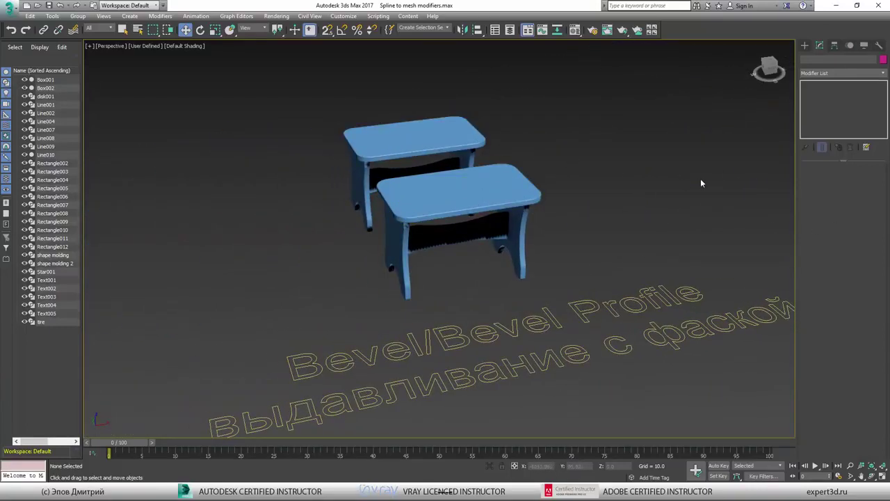
middle_drag(699, 181, 362, 89)
- Select the L-shaped counter outline and apply the Bevel Profile modifier to it
click(588, 209)
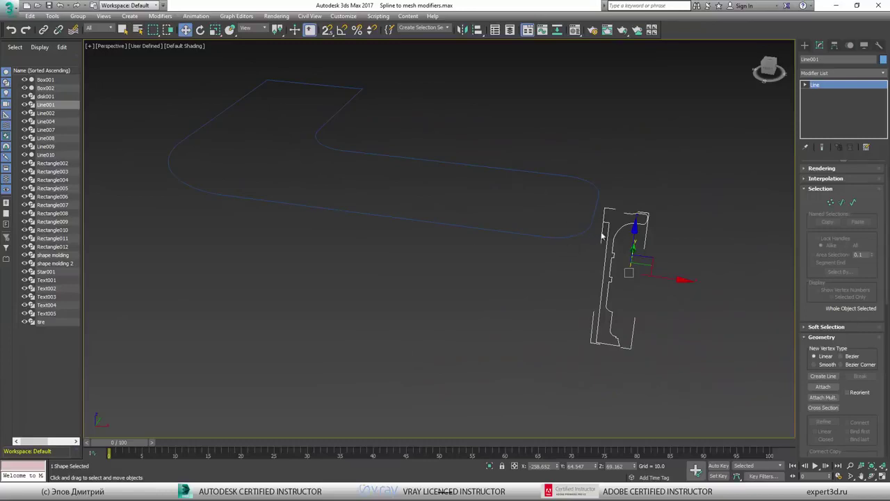
click(527, 332)
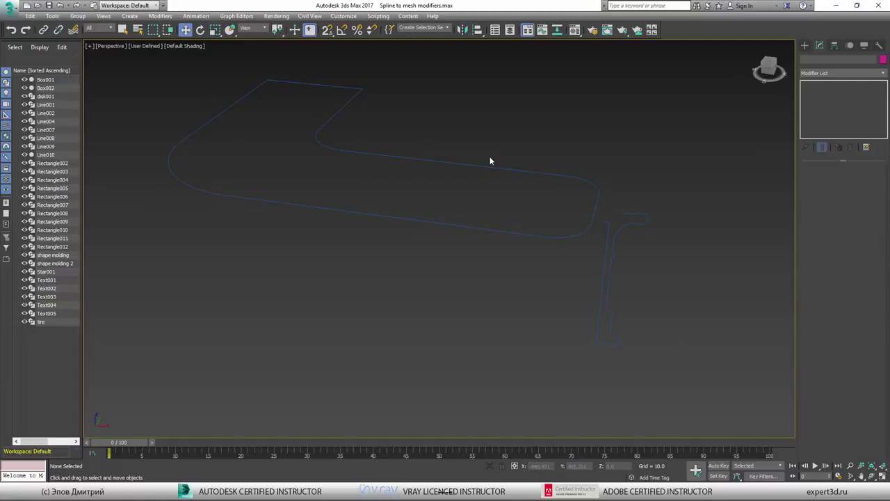
scroll(606, 205, up, 5)
alt+middle_drag(522, 189, 664, 151)
middle_drag(576, 198, 439, 187)
key(Escape)
drag(453, 189, 341, 233)
click(832, 73)
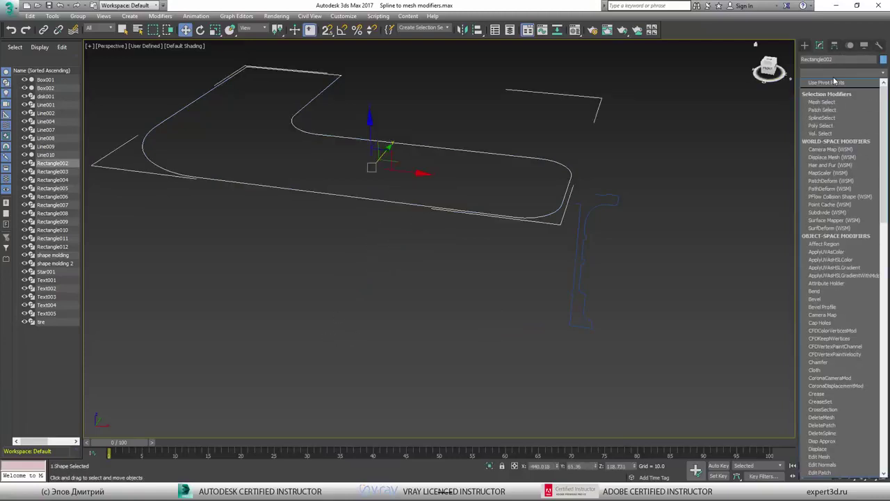
click(837, 306)
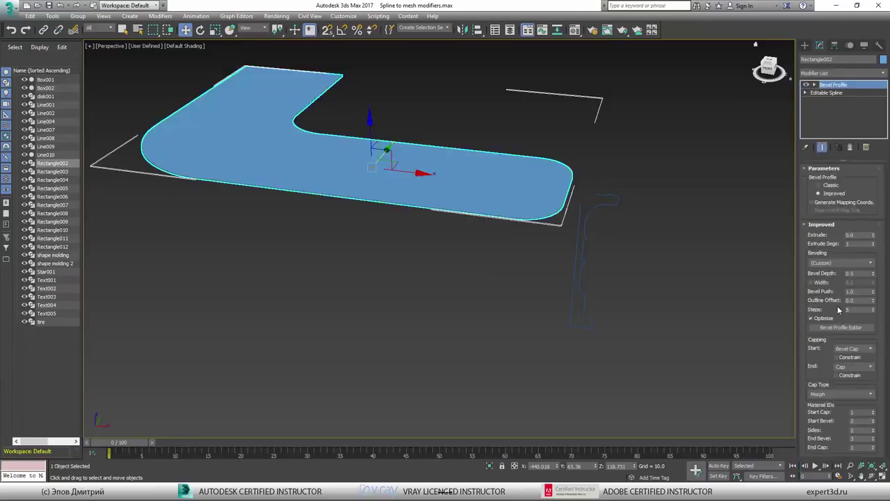
- Switch the Bevel Profile to Classic and pick the upright line beside the counter as its profile
click(834, 186)
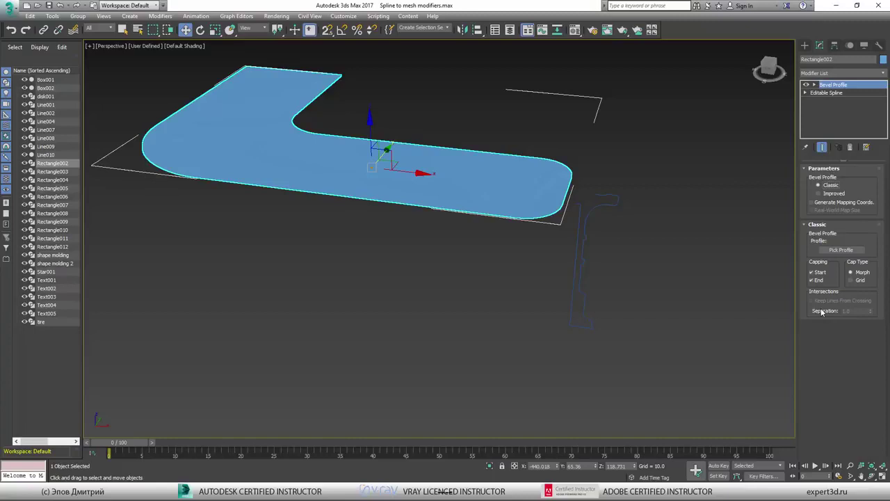
click(844, 251)
click(616, 199)
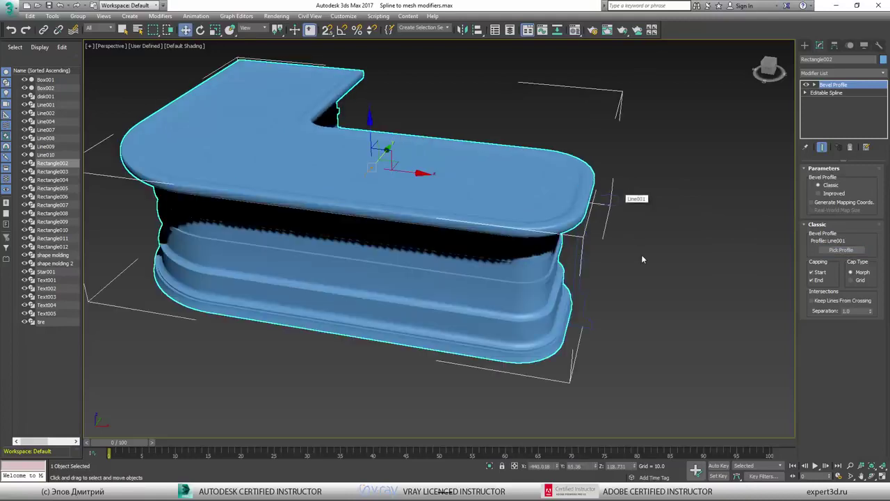
- Select the upright profile line and move it away from the counter's end
click(588, 265)
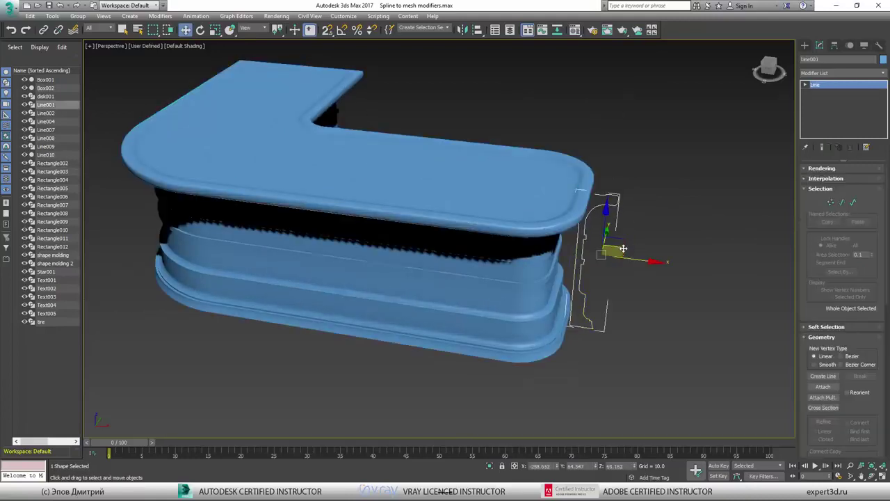
alt+middle_drag(621, 257, 621, 243)
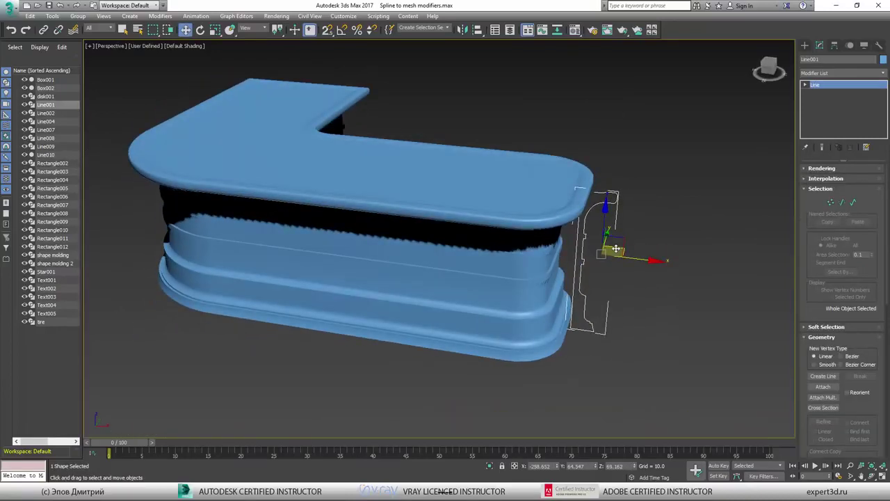
drag(621, 249, 682, 259)
scroll(582, 258, up, 3)
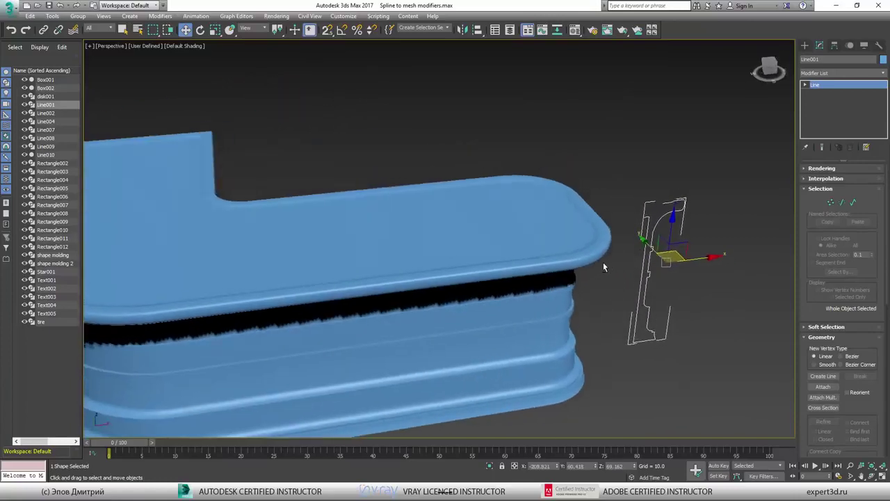
scroll(582, 258, down, 3)
middle_drag(582, 258, 553, 262)
- Move the four outer vertices of the profile's two small ridges inward to turn them into grooves
scroll(553, 262, up, 4)
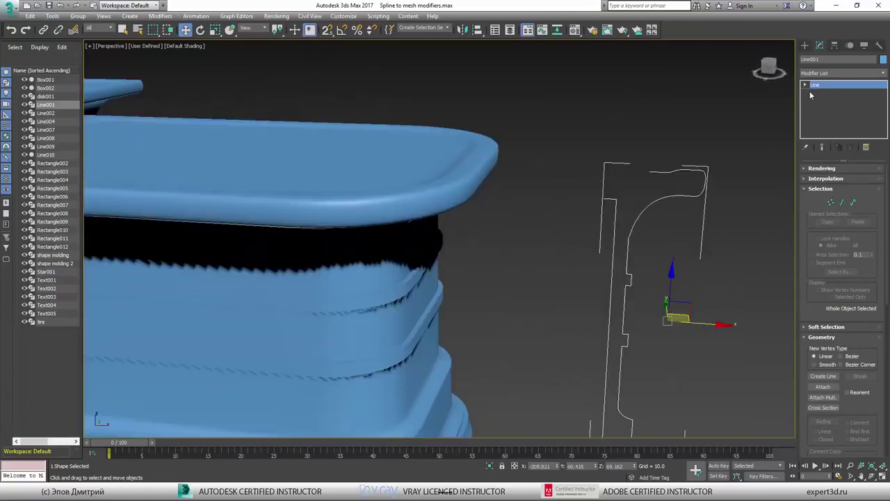
click(806, 85)
click(838, 92)
scroll(711, 186, down, 3)
drag(626, 111, 693, 102)
drag(669, 162, 641, 182)
scroll(659, 211, up, 4)
mouse_move(659, 222)
alt+middle_down()
mouse_move(655, 228)
mouse_move(670, 229)
alt+middle_up()
scroll(670, 226, down, 4)
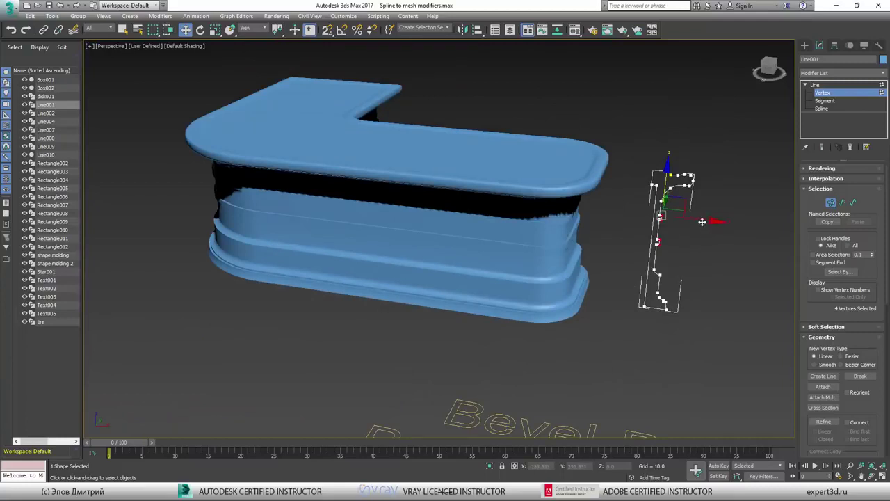
mouse_move(702, 222)
mouse_down()
mouse_move(714, 224)
mouse_move(693, 228)
mouse_up()
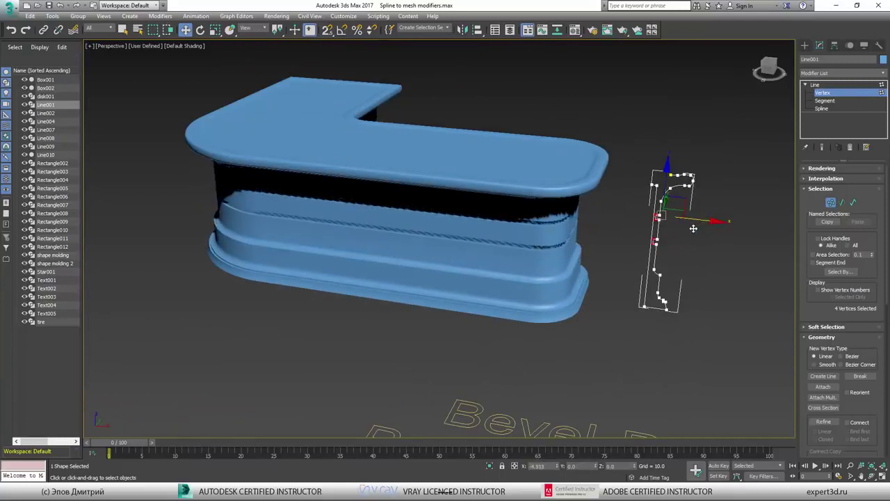
scroll(667, 219, up, 4)
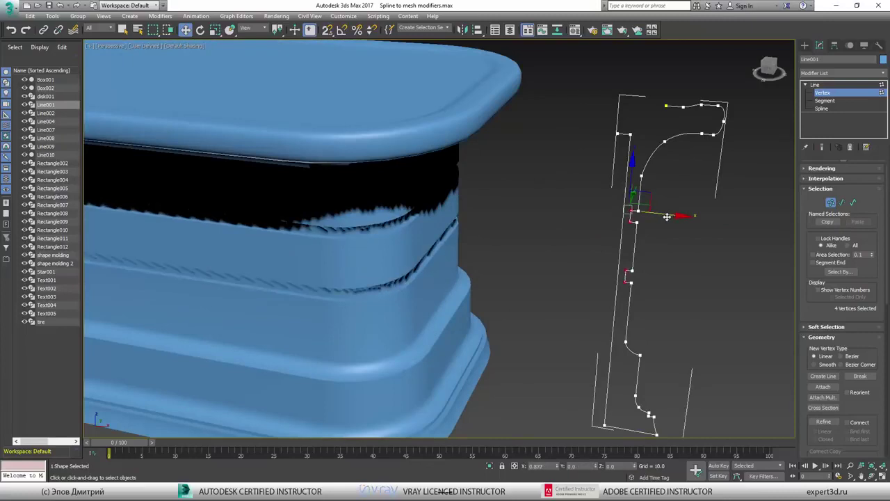
click(645, 123)
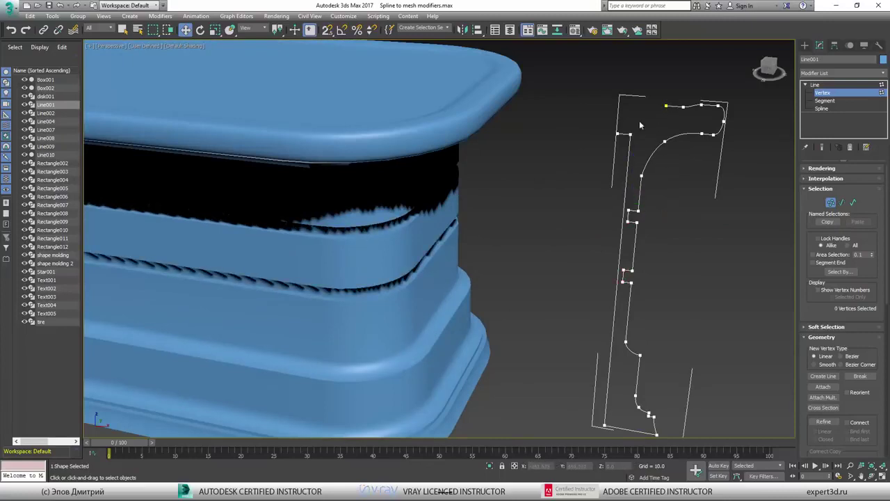
- Close the profile line by connecting its two end vertices with a new segment
drag(652, 93, 669, 111)
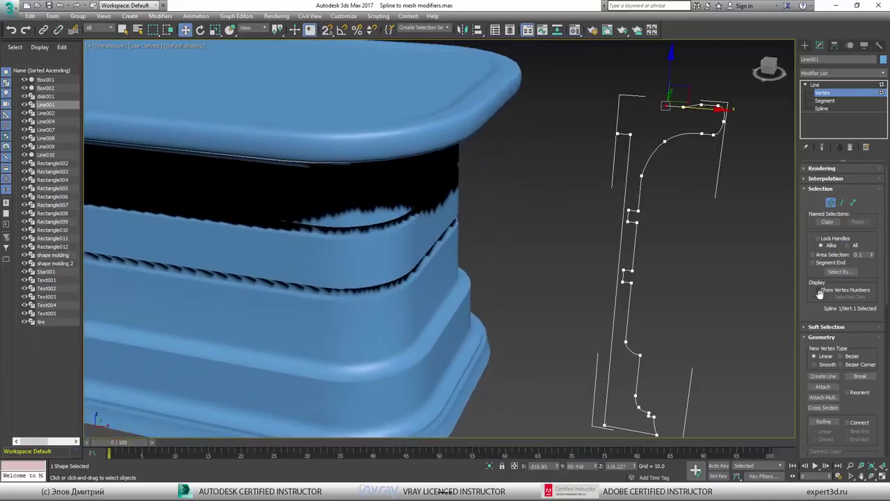
scroll(819, 311, down, 4)
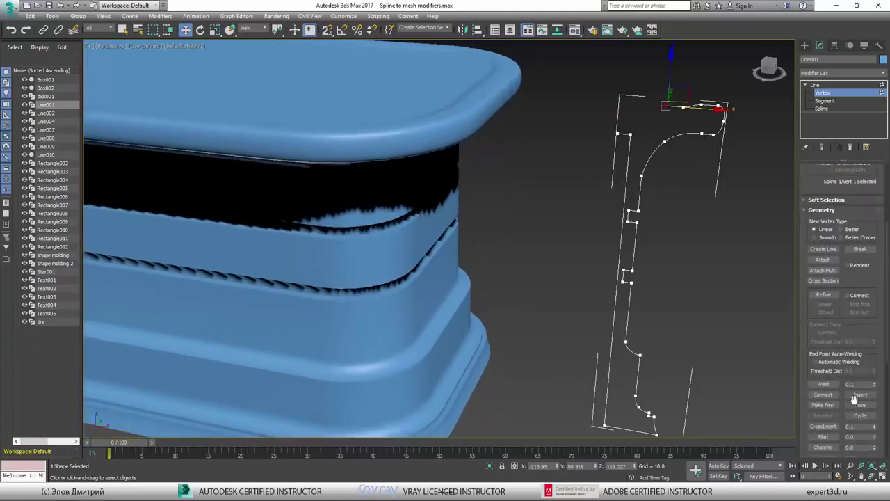
click(823, 394)
drag(617, 133, 670, 108)
alt+middle_drag(670, 107, 604, 147)
key(w)
- Delete the segment that closes the profile, leave segment editing and deselect the line
click(832, 102)
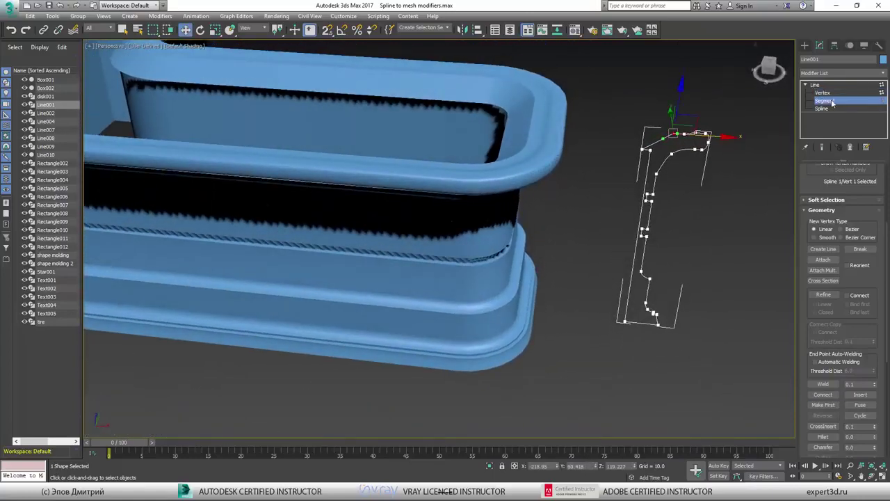
click(654, 142)
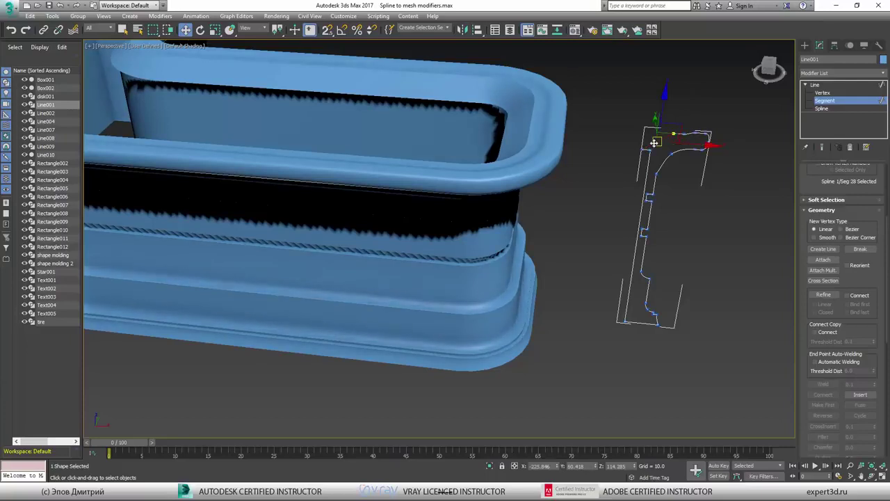
click(832, 102)
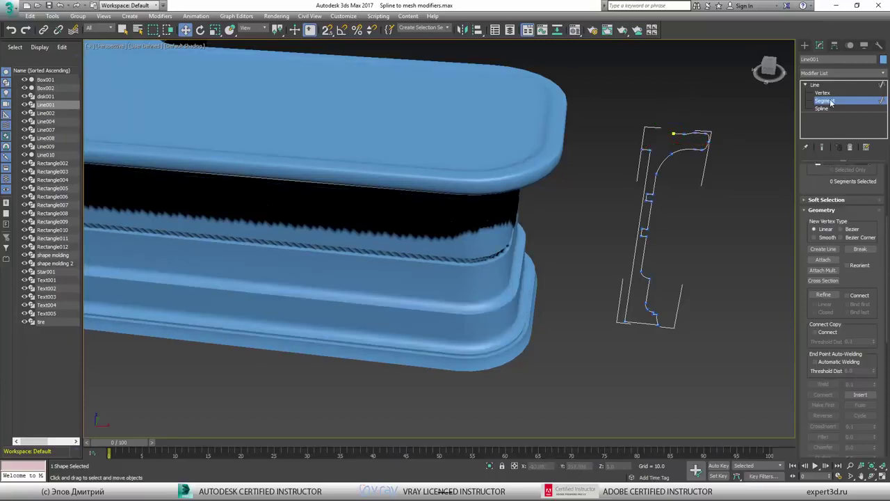
click(721, 98)
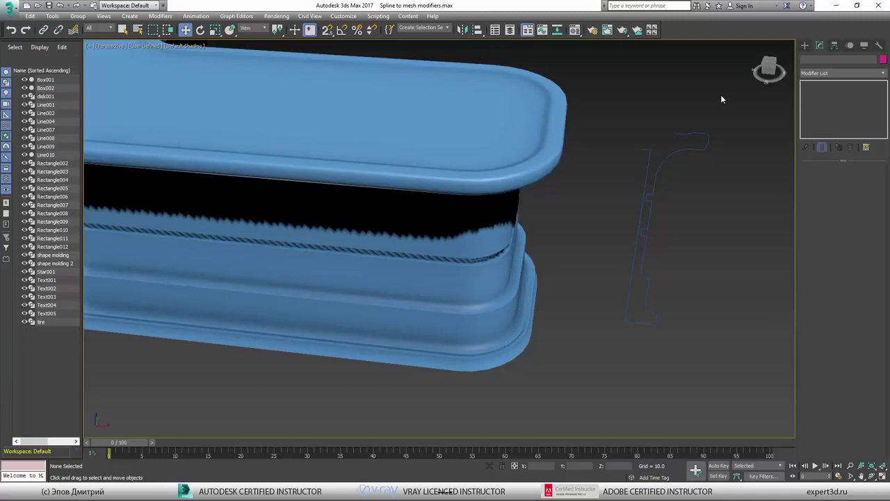
- Delete the upright profile line that drives the counter's Bevel Profile
alt+middle_drag(654, 112, 635, 202)
scroll(674, 132, down, 3)
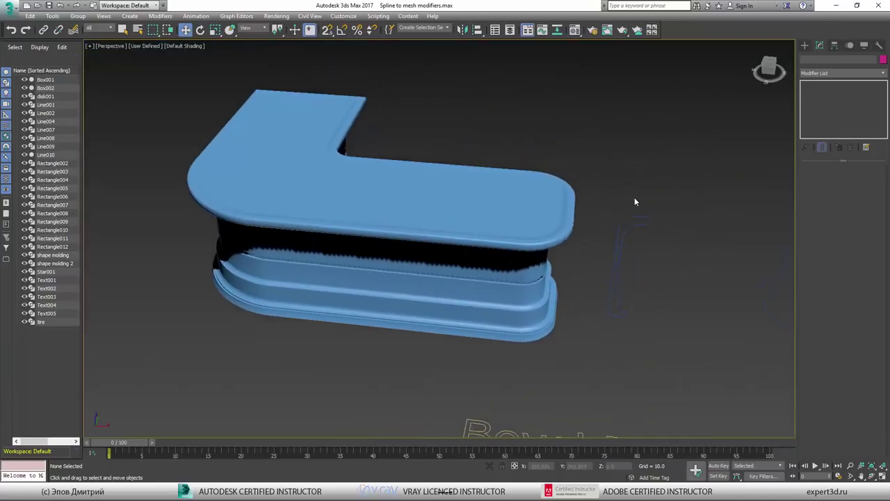
click(628, 228)
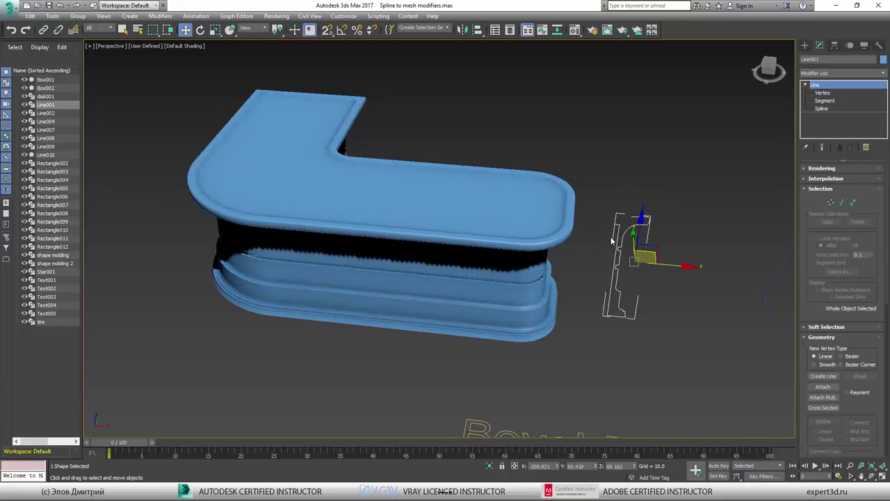
key(Delete)
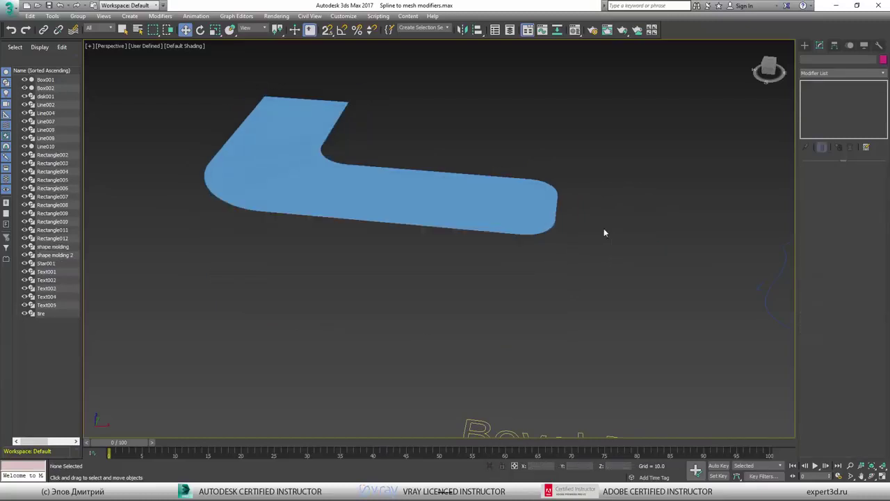
- Undo the profile line's deletion and convert the counter to Editable Mesh
click(59, 5)
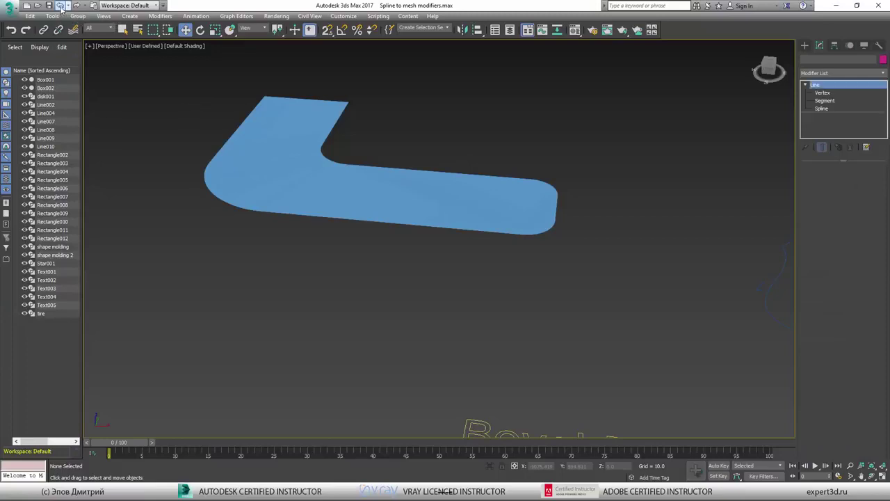
click(558, 154)
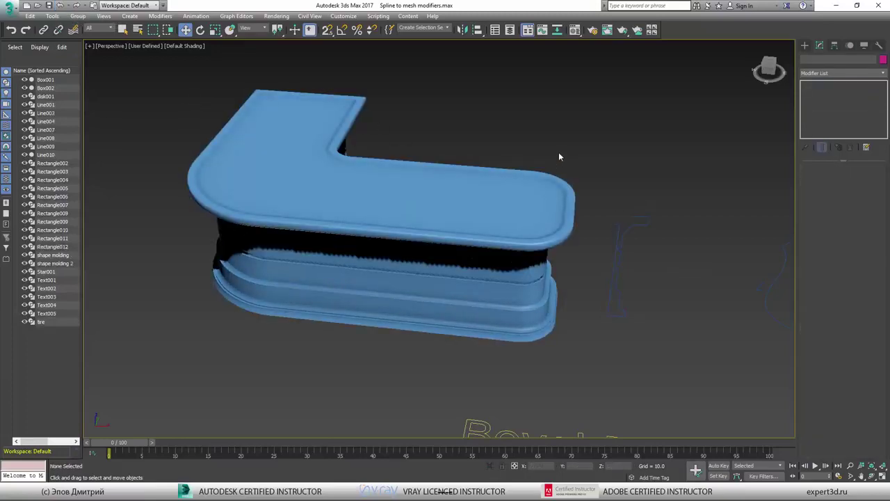
click(485, 211)
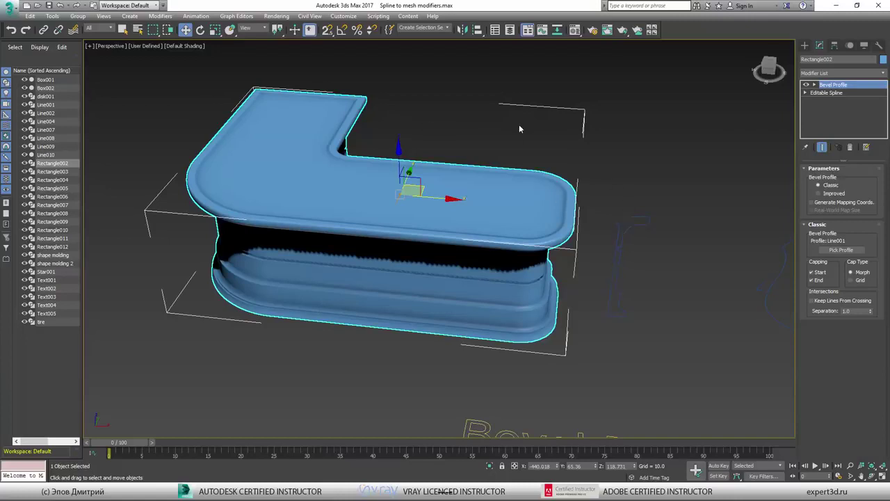
right_click(391, 182)
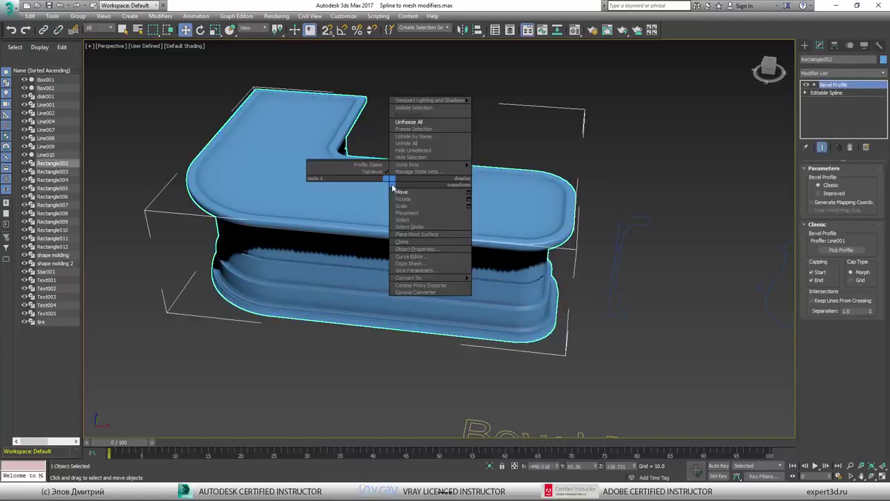
mouse_move(432, 277)
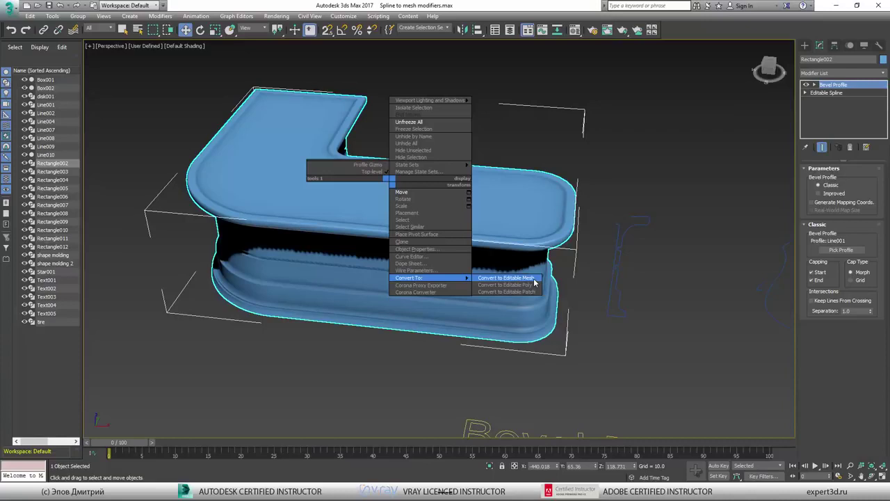
click(506, 278)
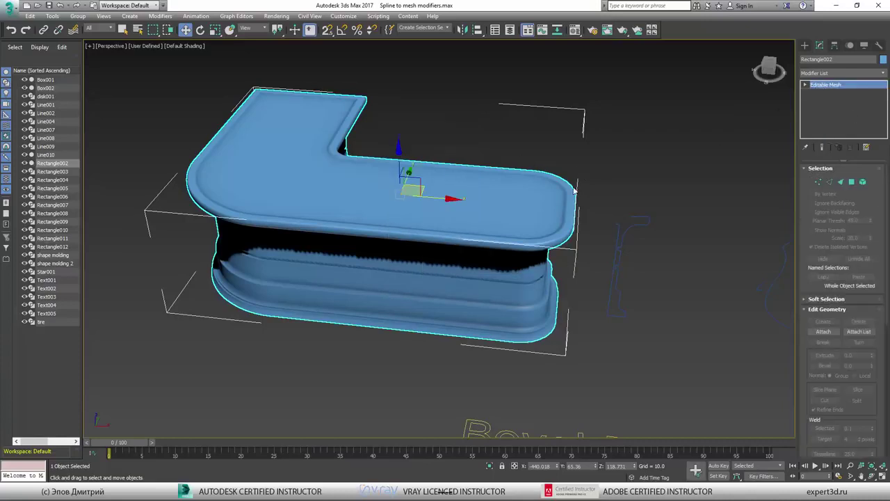
- Move the upright profile line about 25 units along X toward the converted counter, and reselect the counter
click(649, 238)
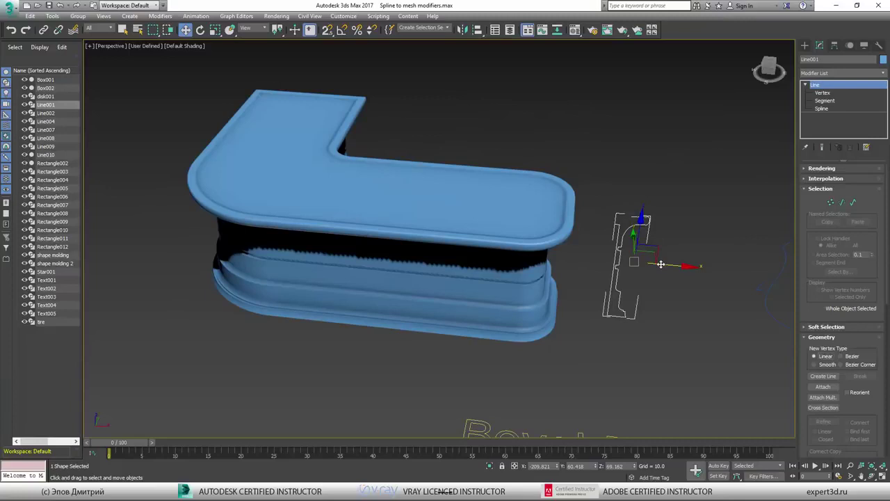
drag(661, 264, 575, 318)
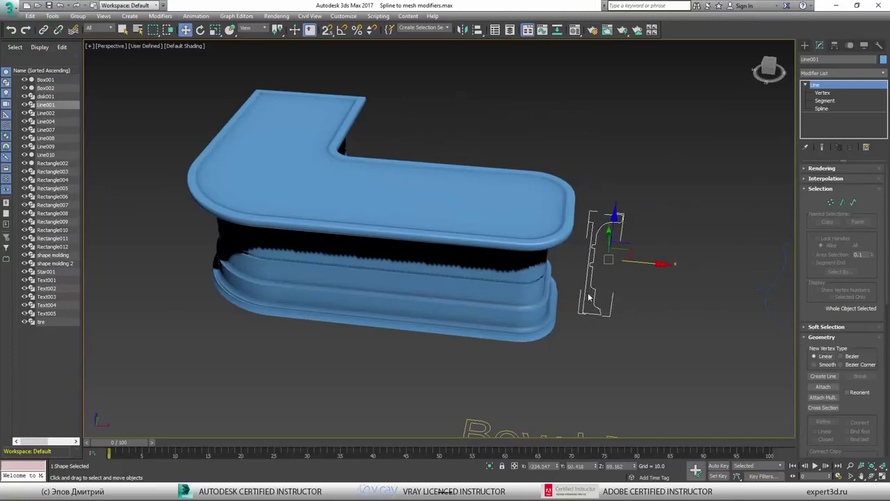
click(496, 229)
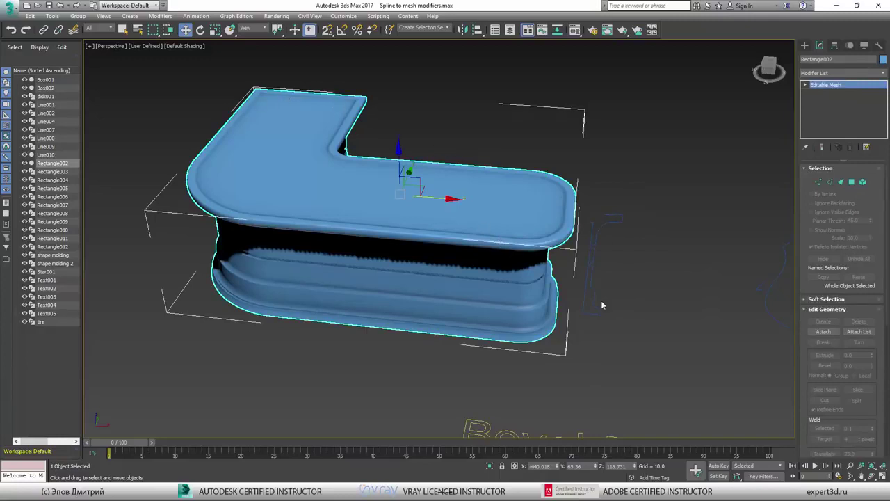
- Select the shield-shaped closed line and move it about 15 units along X, away from the small profile line beside it
middle_drag(609, 307, 427, 181)
drag(464, 178, 473, 183)
key(z)
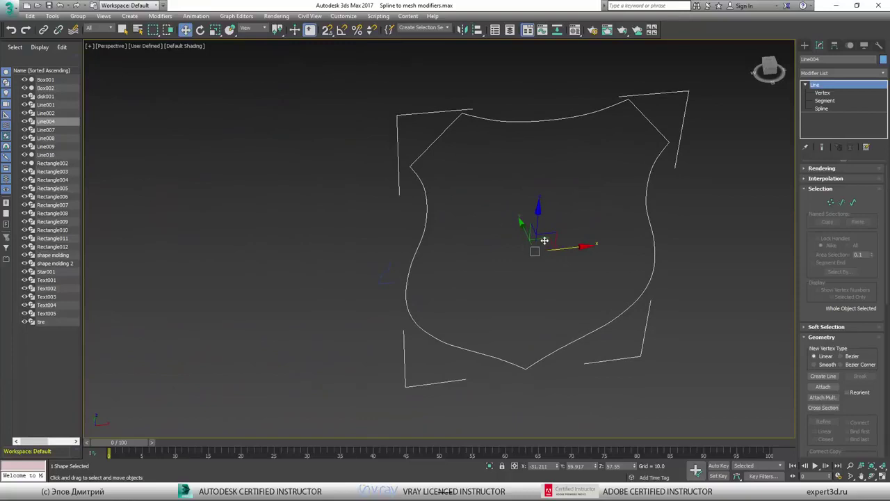
drag(541, 240, 583, 243)
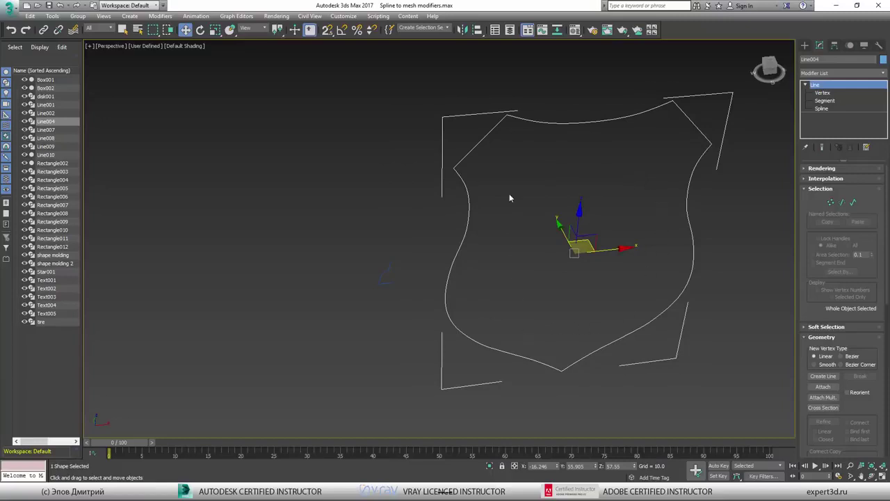
alt+middle_drag(509, 198, 582, 183)
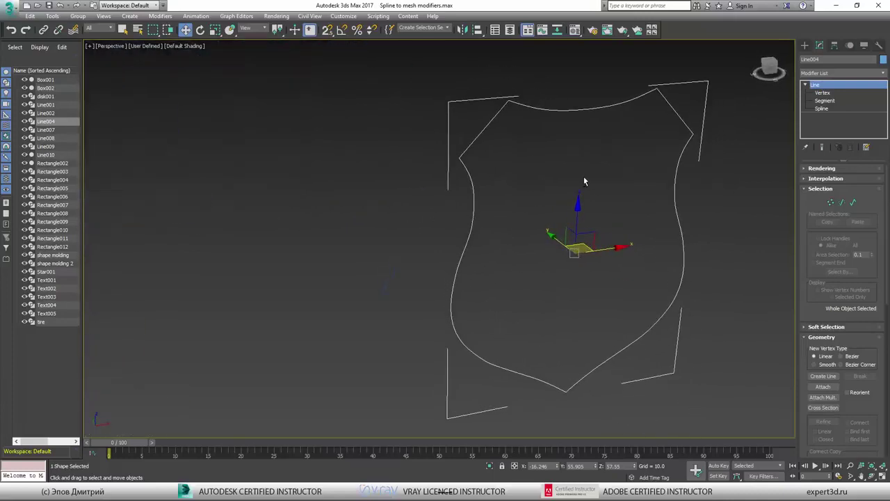
scroll(406, 290, up, 6)
scroll(384, 280, up, 1)
scroll(381, 267, down, 8)
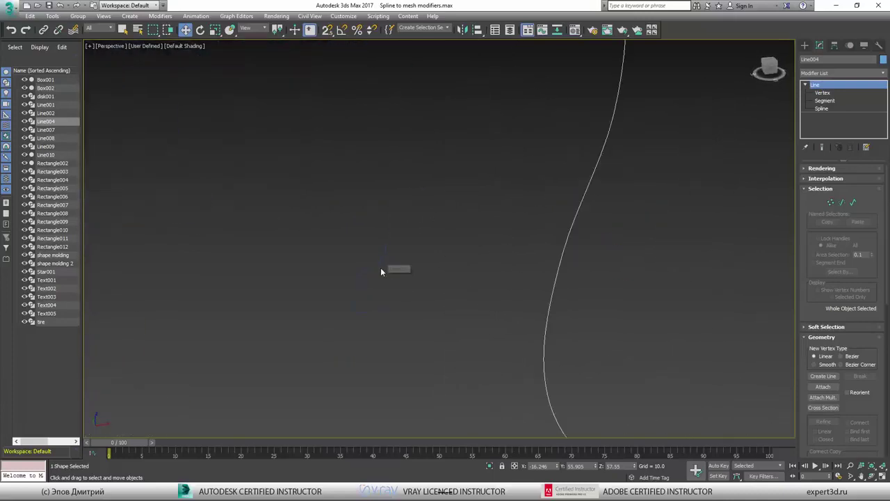
scroll(425, 235, up, 2)
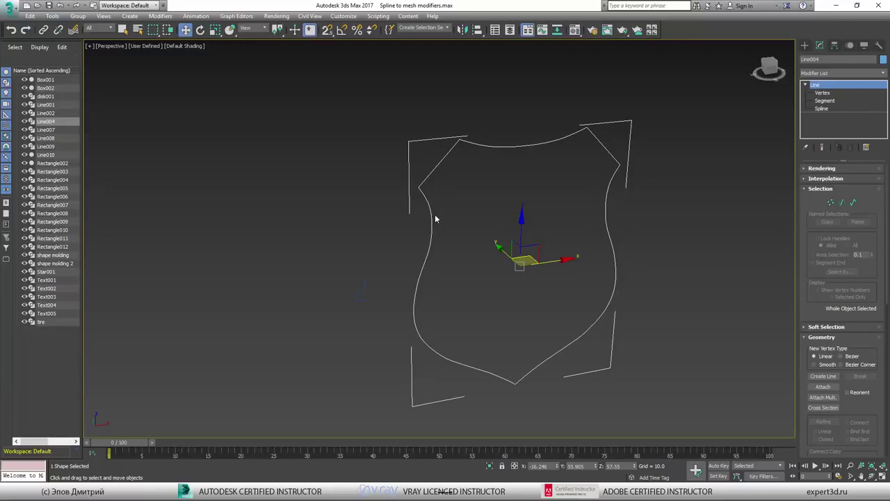
- Apply a Bevel Profile modifier to the shield outline in Classic mode and pick the small line beside it as the profile
click(837, 74)
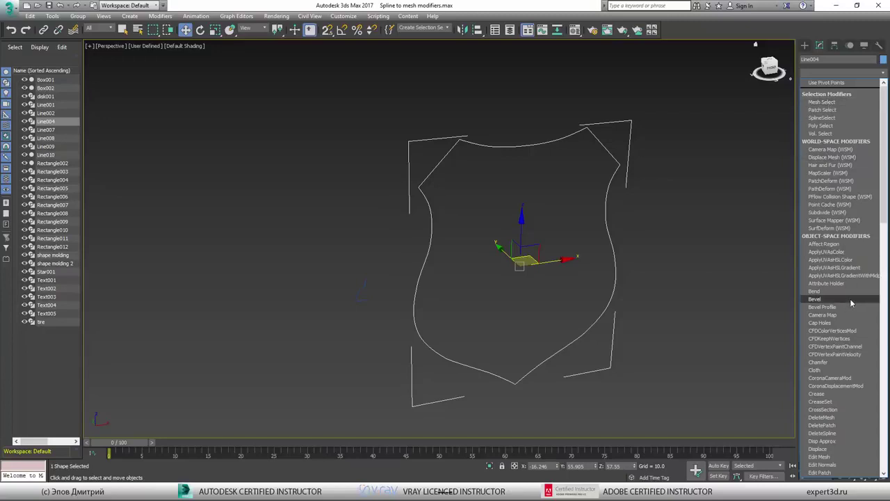
scroll(851, 302, down, 3)
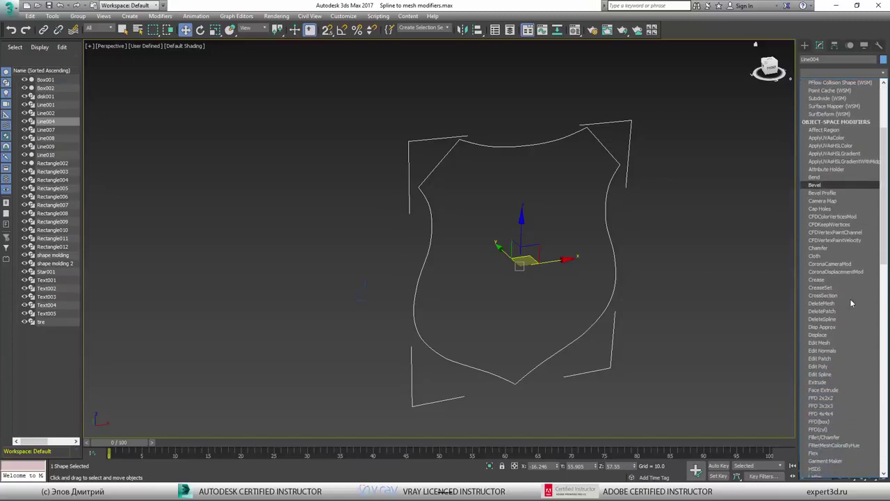
click(838, 193)
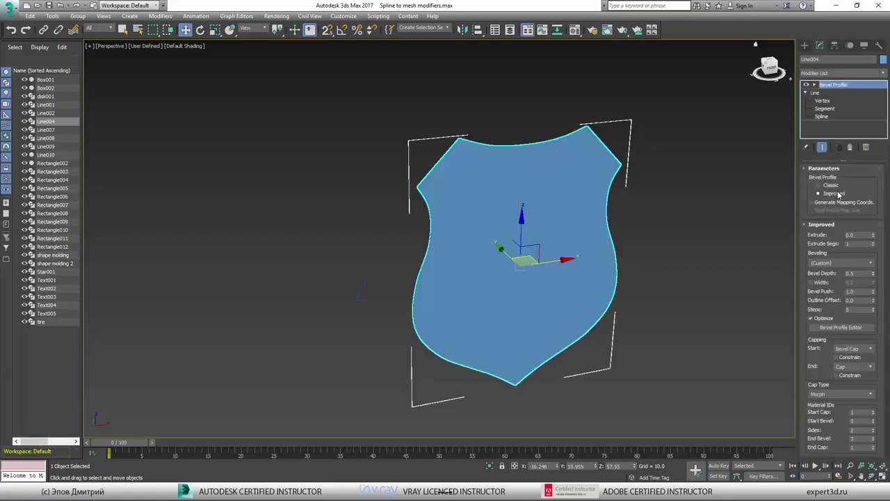
click(828, 186)
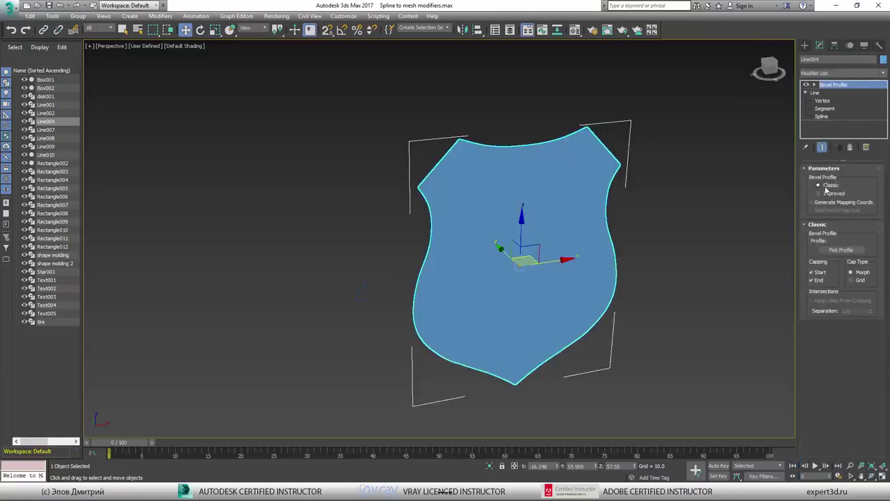
click(840, 249)
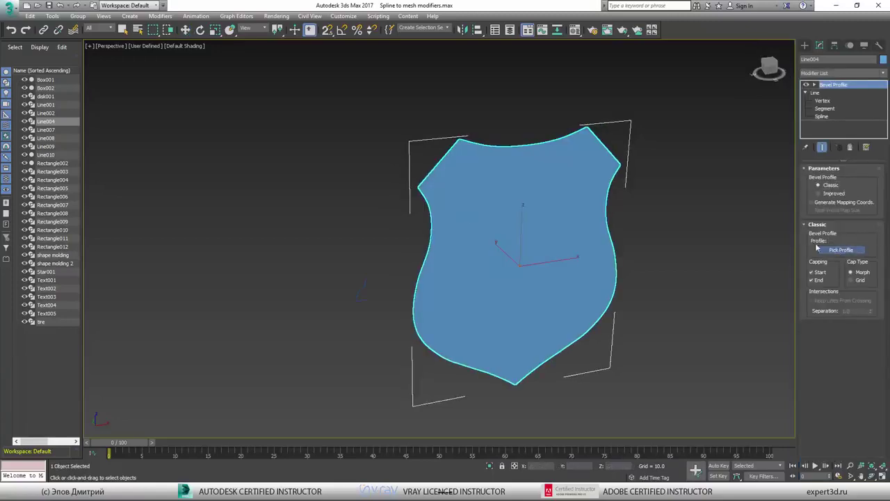
click(361, 292)
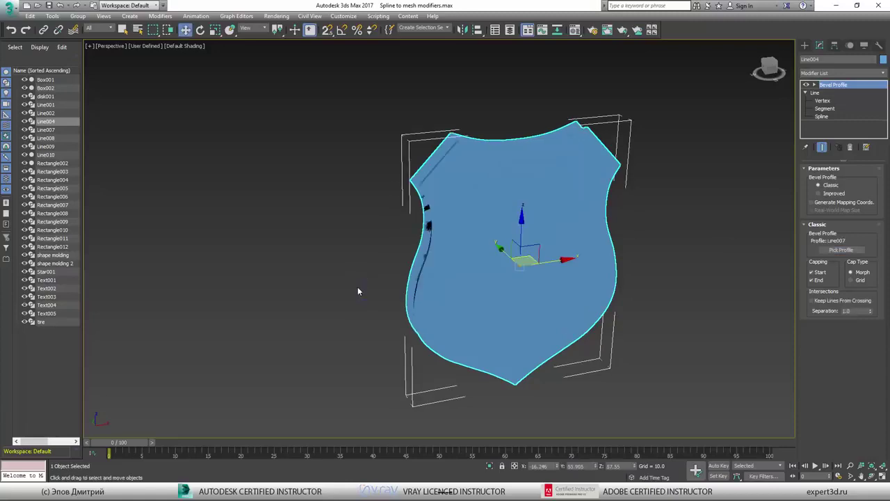
- Examine the profile's orientation on the shield by switching the Bevel Profile modifier off and back on
mouse_move(385, 223)
alt+middle_down()
mouse_move(439, 233)
mouse_move(343, 229)
mouse_move(399, 227)
alt+middle_up()
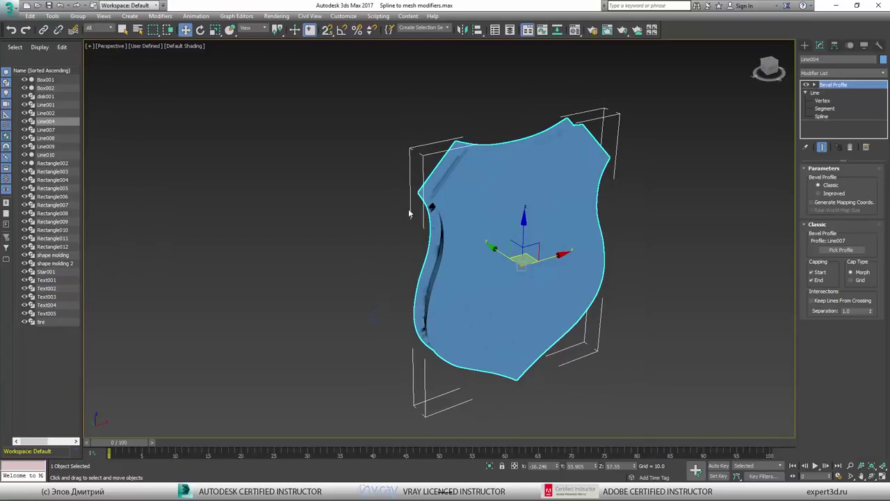
middle_drag(409, 210, 404, 201)
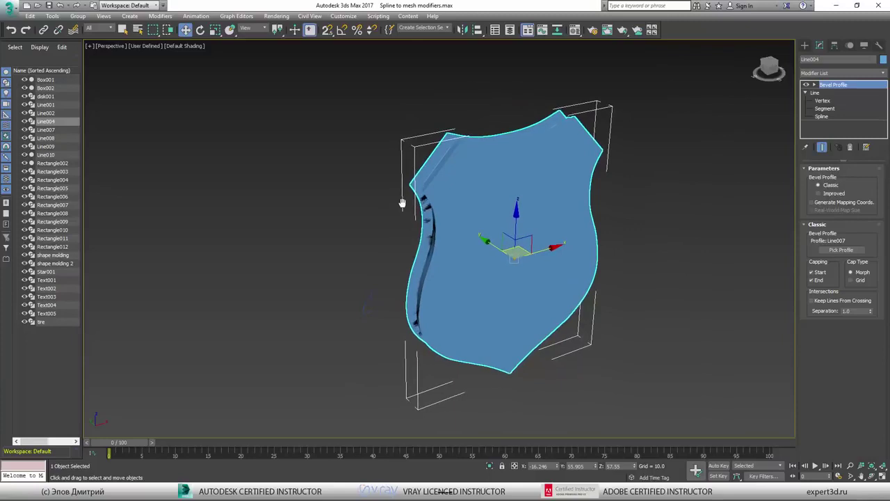
click(815, 85)
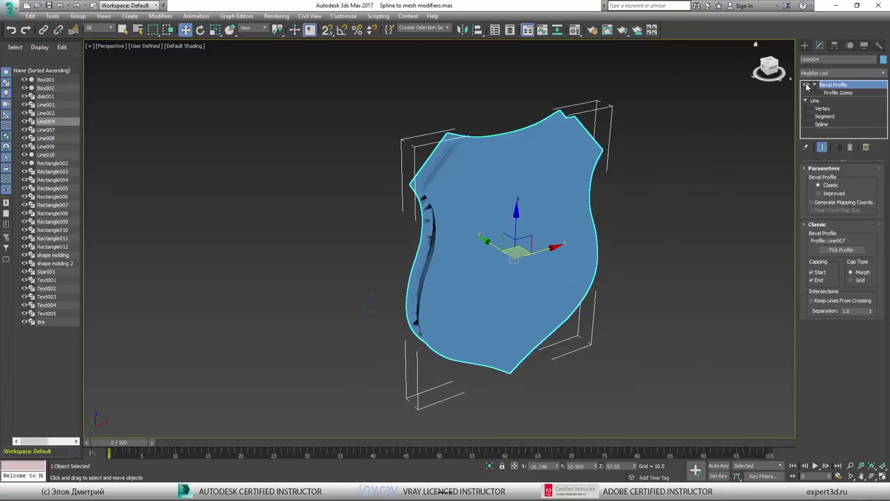
click(807, 86)
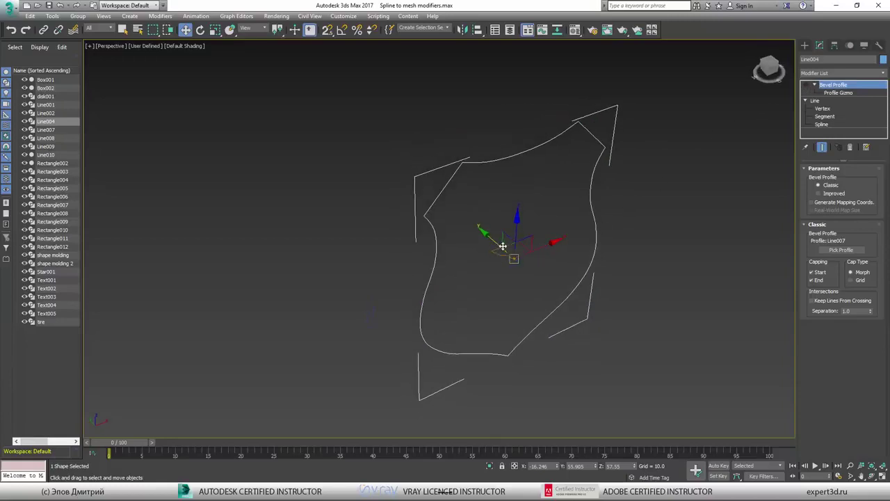
middle_drag(504, 262, 485, 216)
scroll(486, 216, up, 3)
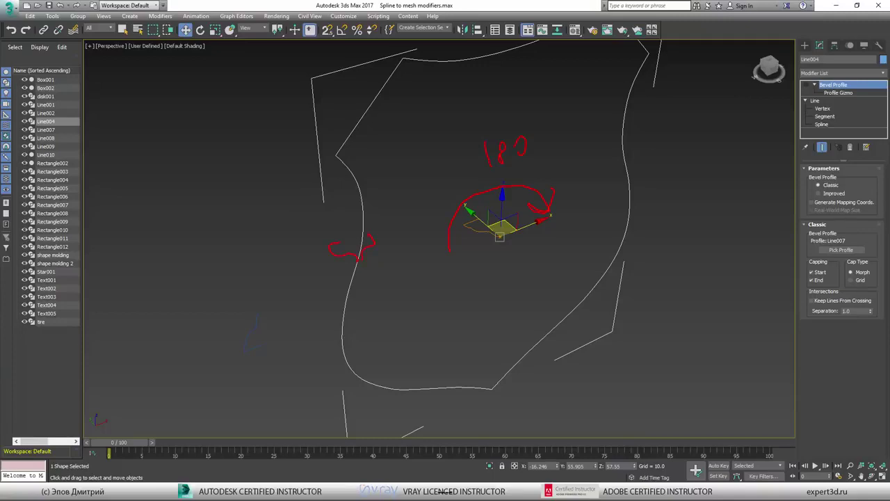
key(Escape)
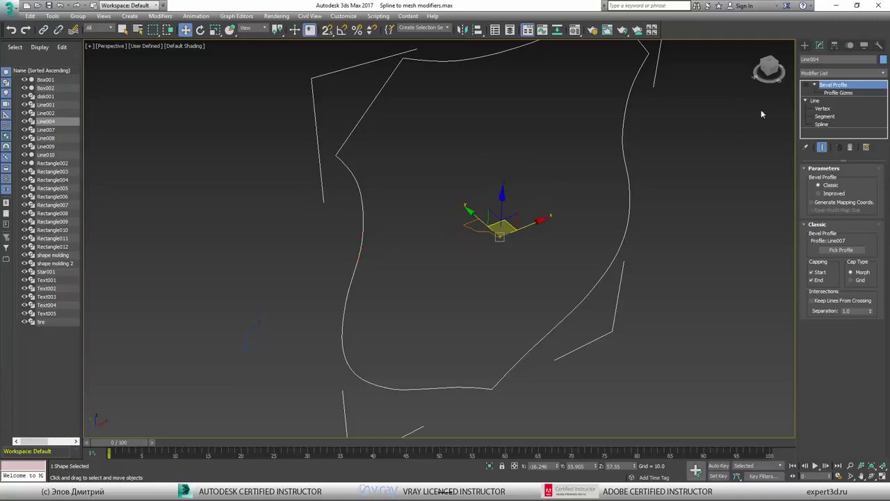
click(807, 85)
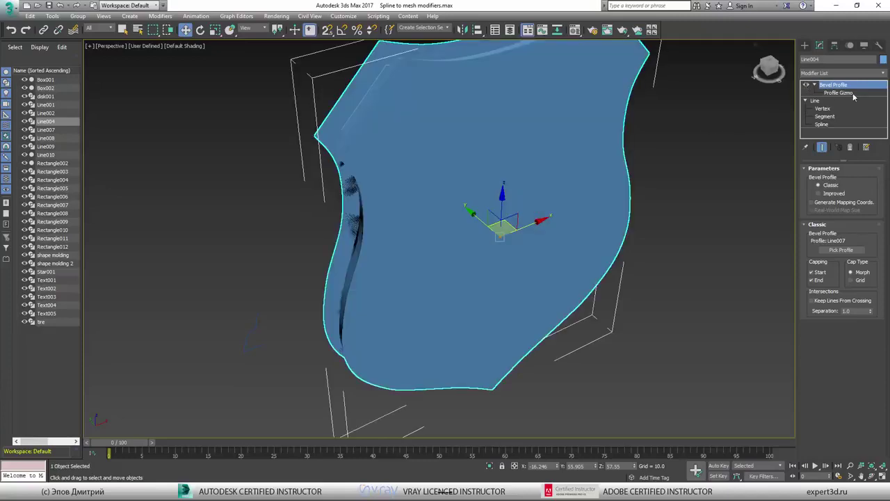
- Rotate the shield's Profile Gizmo by -180 degrees about the Y axis with Angle Snap turned on
click(837, 93)
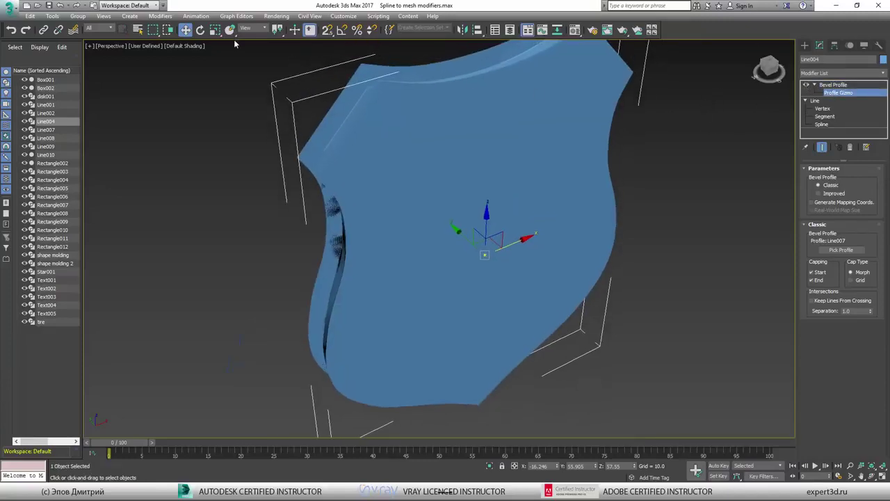
click(201, 31)
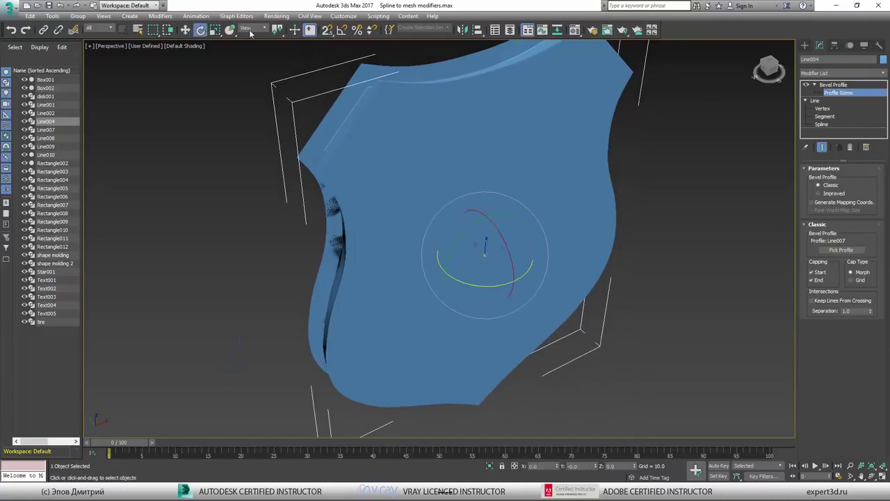
click(344, 31)
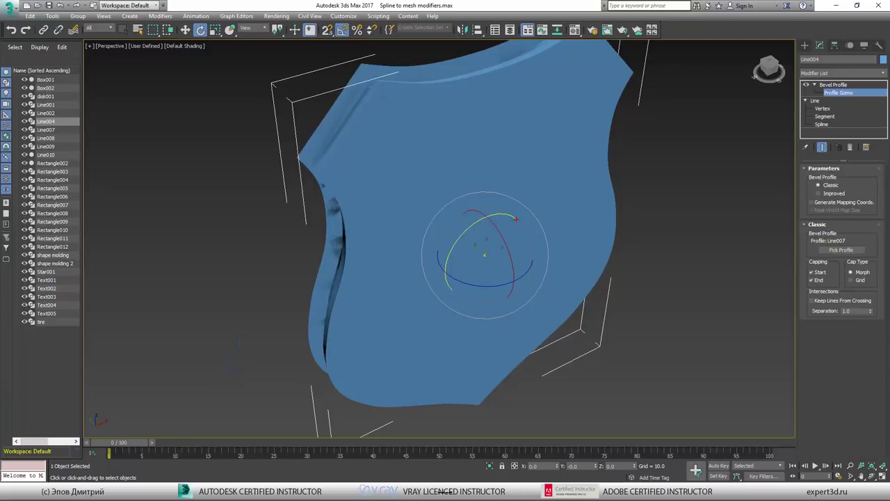
mouse_move(520, 218)
mouse_down()
mouse_move(472, 220)
mouse_move(448, 252)
mouse_move(442, 282)
mouse_move(459, 300)
mouse_move(462, 284)
mouse_move(446, 308)
mouse_up()
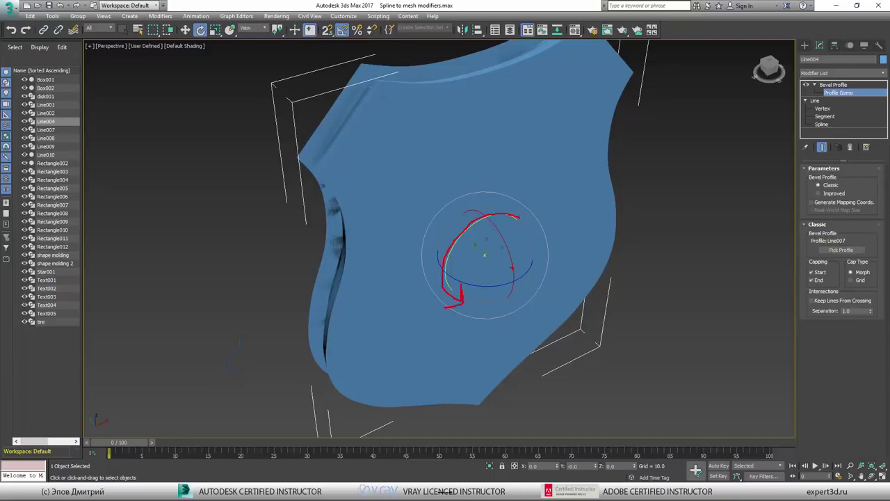
key(Escape)
drag(471, 225, 397, 270)
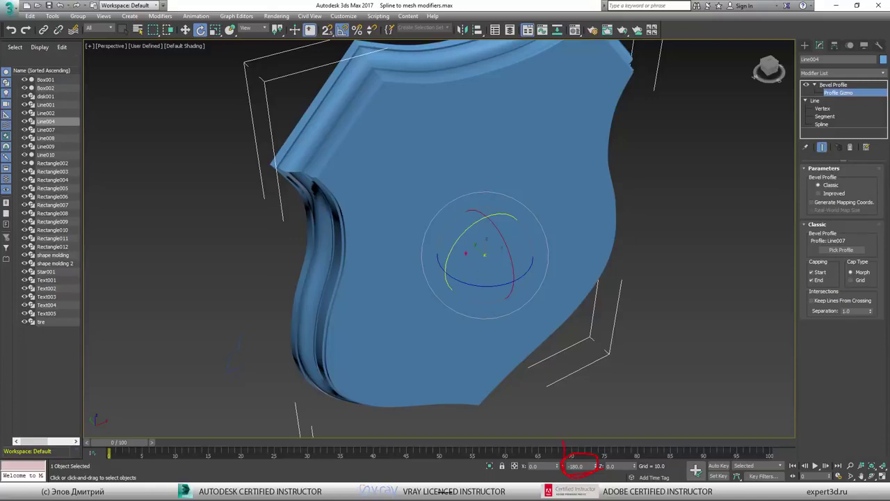
drag(445, 247, 409, 286)
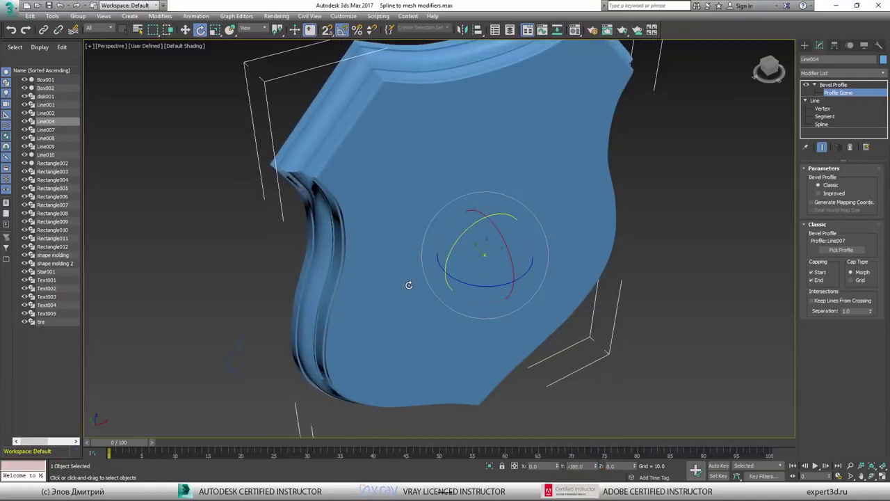
alt+middle_drag(446, 197, 487, 204)
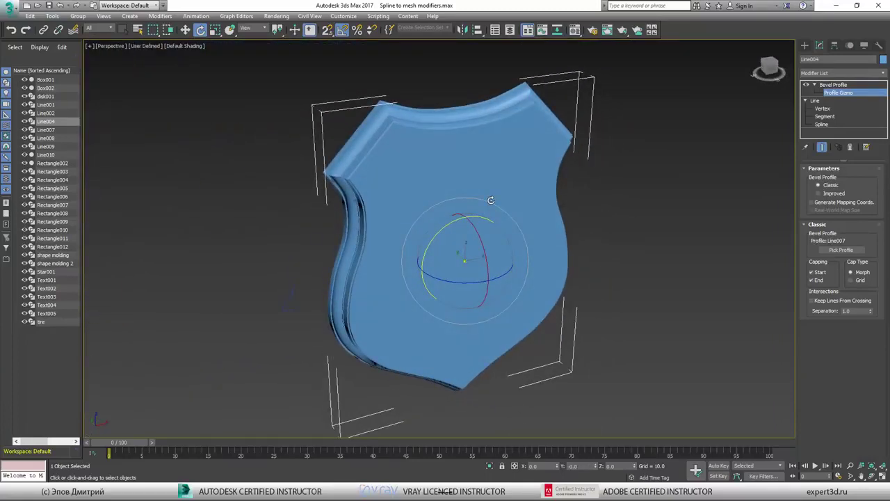
drag(487, 203, 462, 219)
scroll(462, 220, up, 3)
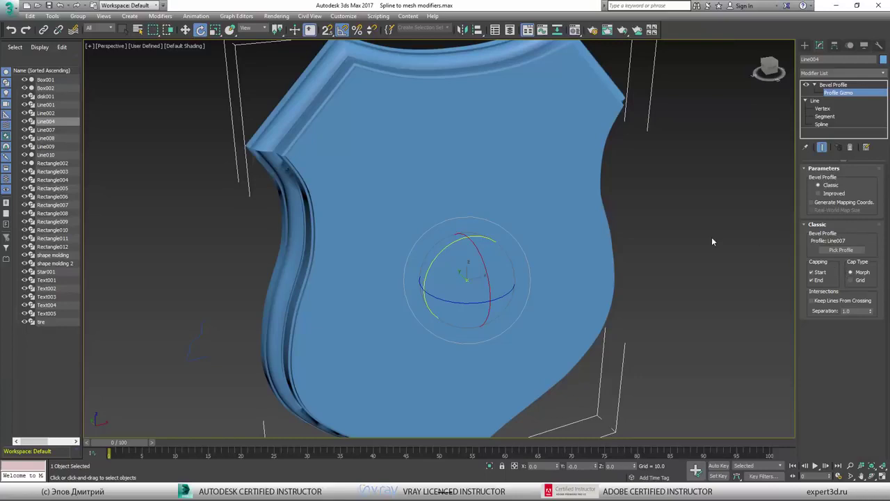
- Examine the finished shield, the small profile line beside it and the shield's Convert To options, without converting anything
click(702, 209)
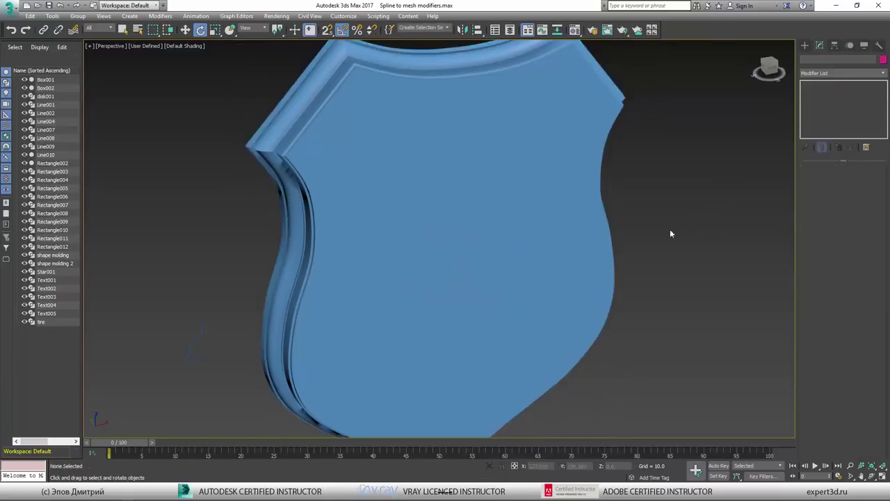
scroll(626, 224, down, 4)
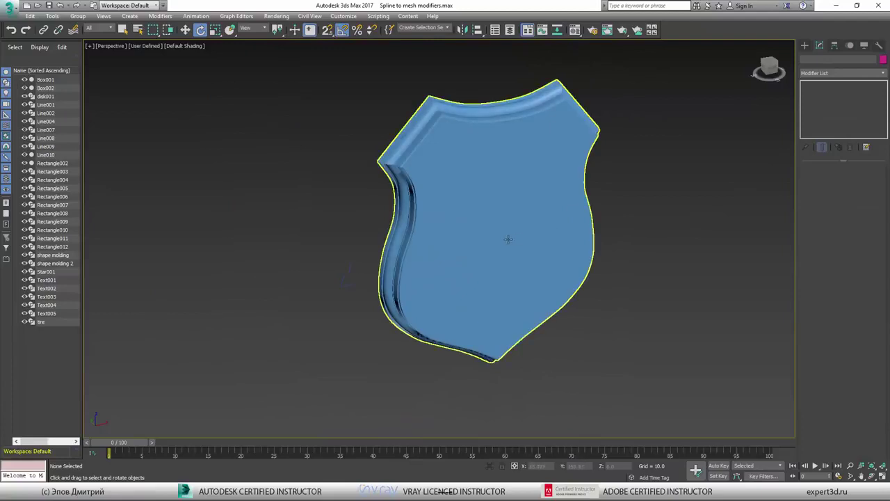
click(335, 266)
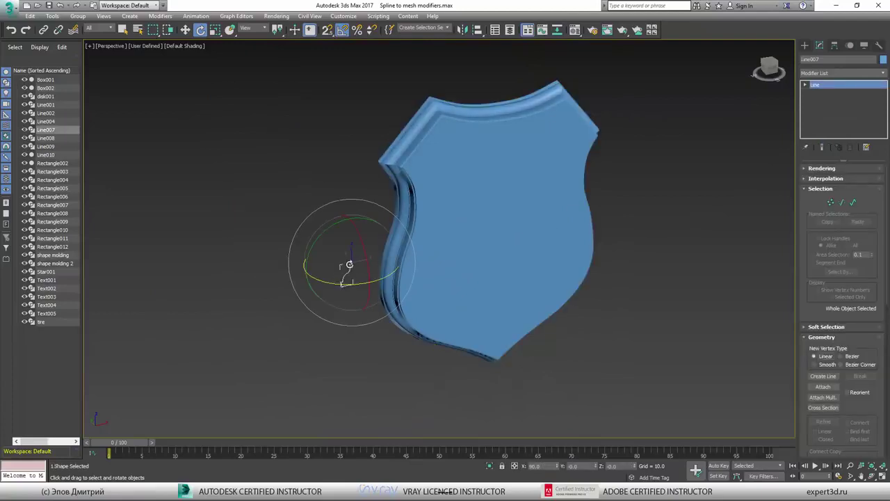
key(w)
click(437, 205)
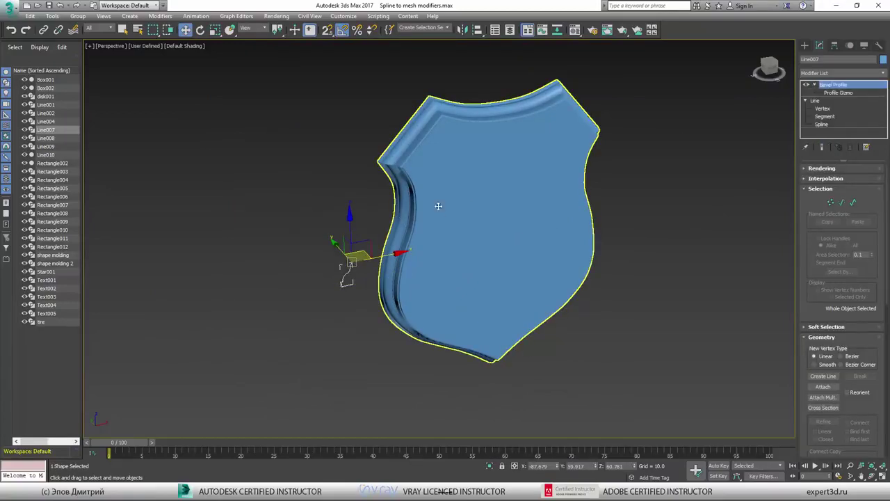
right_click(469, 177)
mouse_move(527, 276)
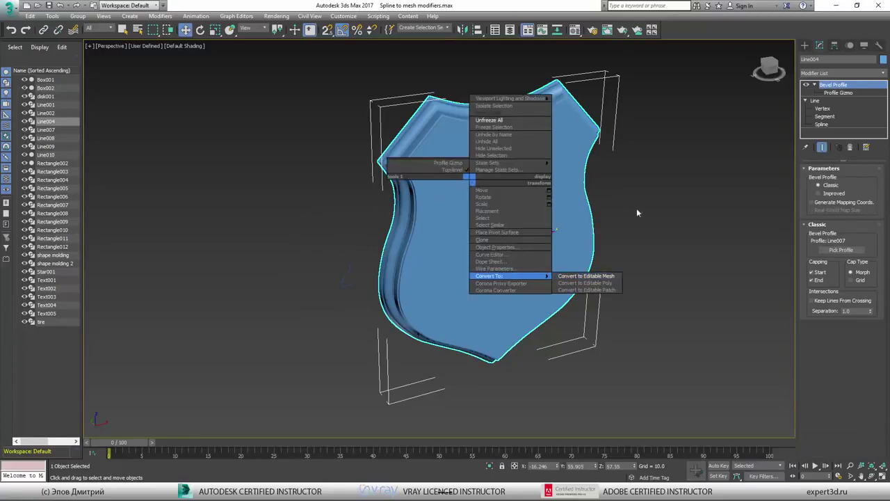
click(677, 226)
alt+middle_drag(636, 235, 501, 259)
scroll(625, 238, down, 5)
click(466, 250)
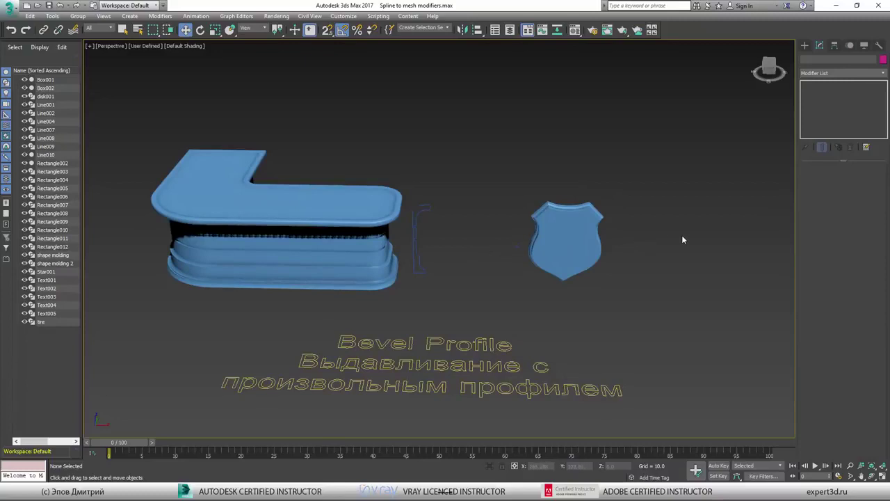
- Switch the shield's Bevel Profile modifier to Improved mode and back to Classic, and deselect the shield
click(588, 239)
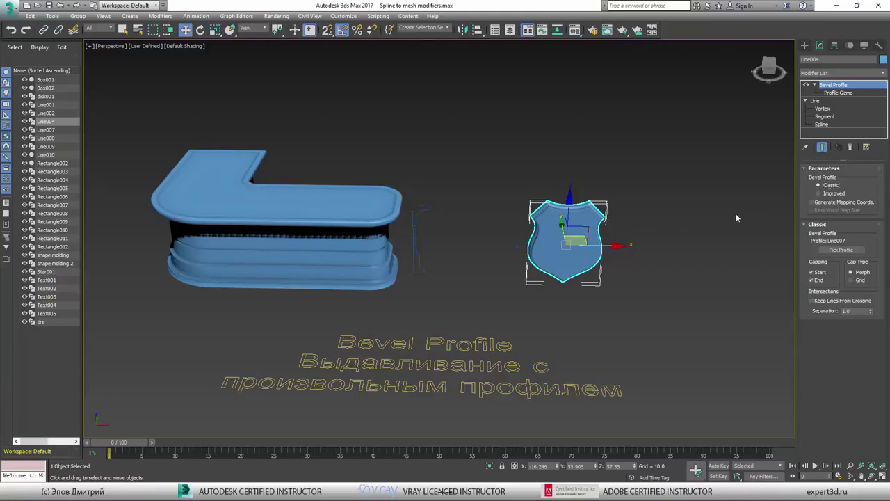
click(829, 194)
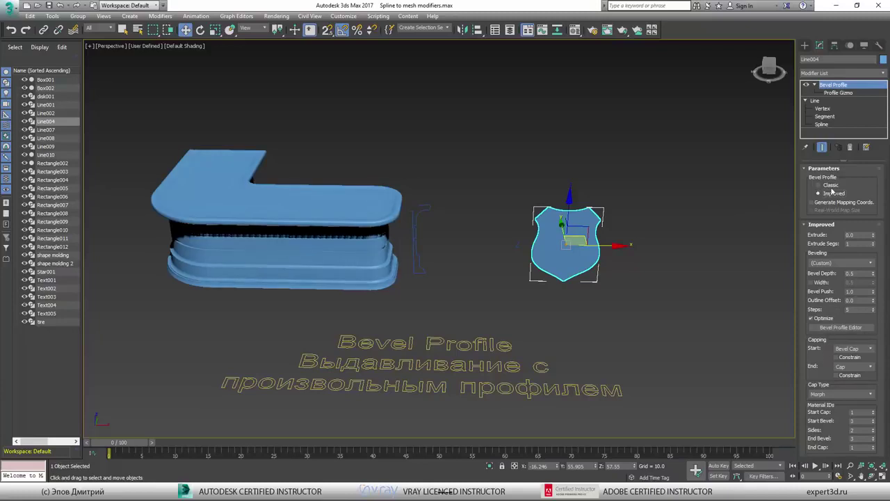
click(834, 186)
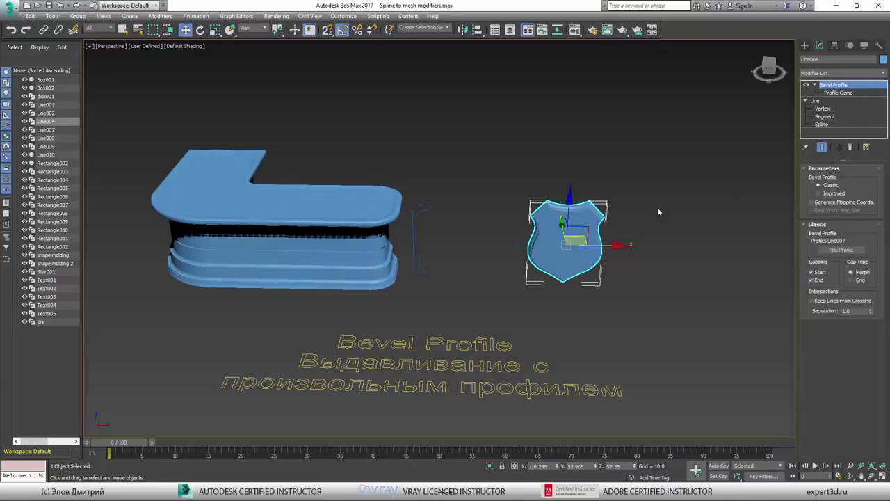
click(695, 265)
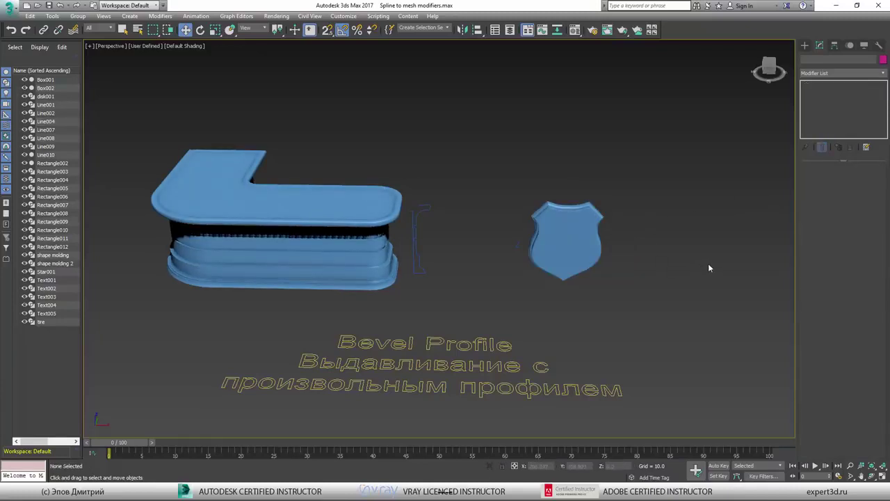
- Select the half-goblet profile line in the Lathe section of the scene and apply a Lathe modifier
middle_drag(740, 264, 280, 246)
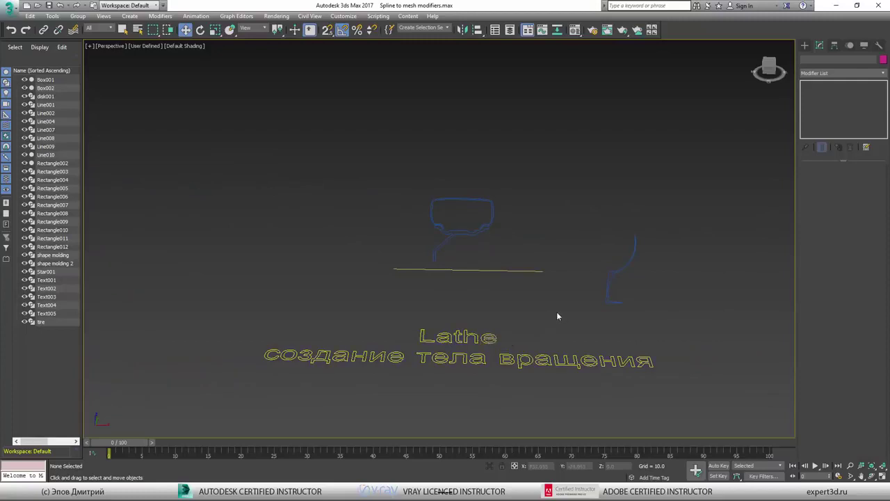
alt+middle_drag(573, 309, 536, 295)
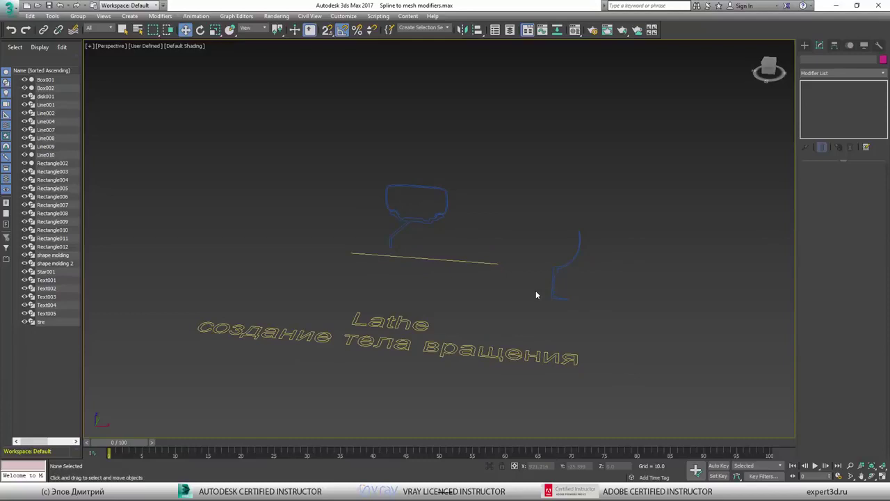
scroll(536, 295, up, 8)
middle_drag(536, 295, 526, 274)
scroll(526, 278, down, 2)
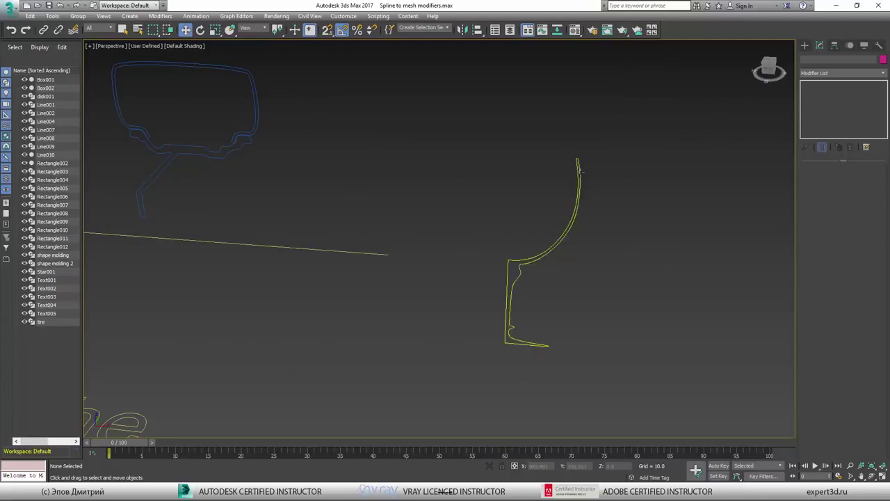
drag(513, 238, 533, 274)
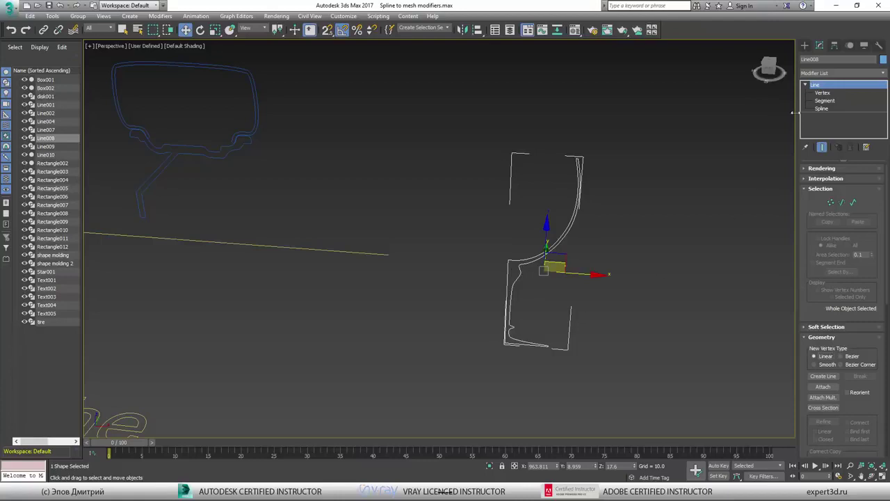
click(827, 75)
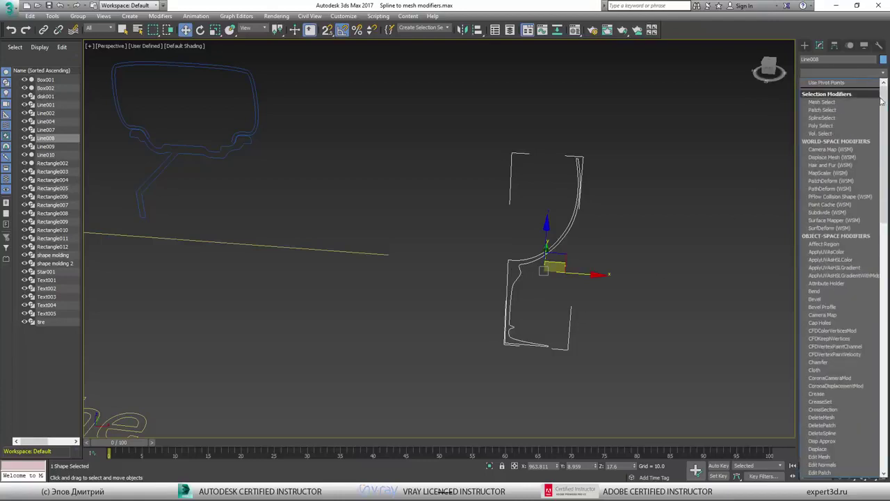
drag(879, 100, 885, 243)
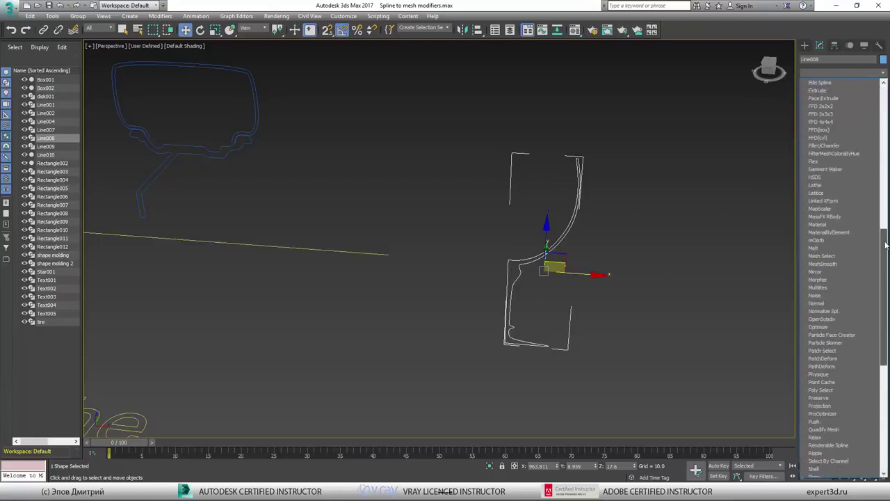
click(847, 185)
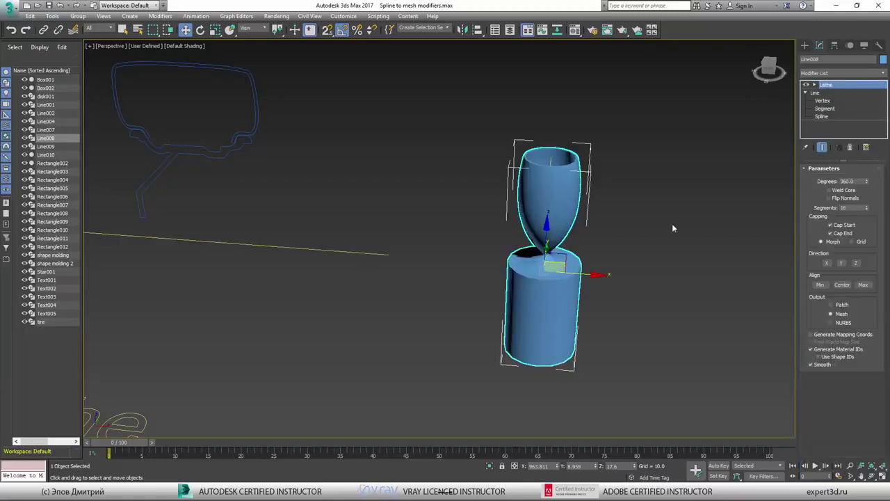
- Show edged faces and align the goblet's Lathe axis to the Min side of the profile
middle_drag(672, 224, 666, 231)
key(F4)
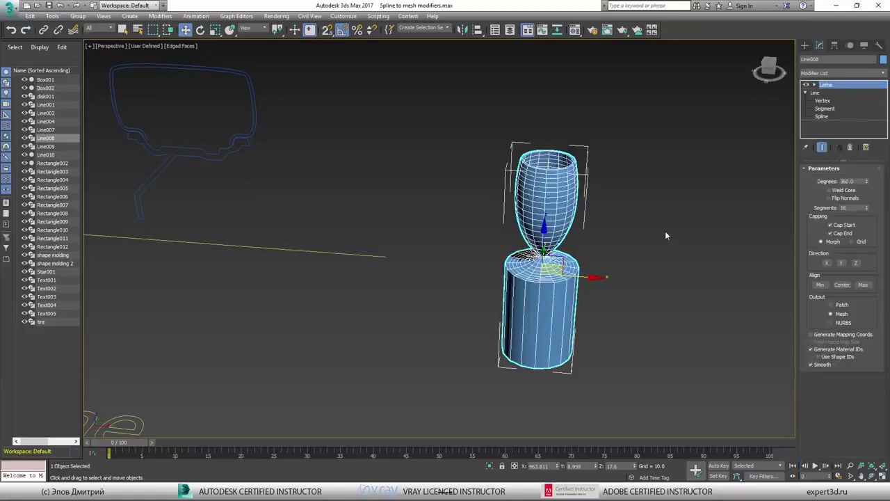
click(821, 285)
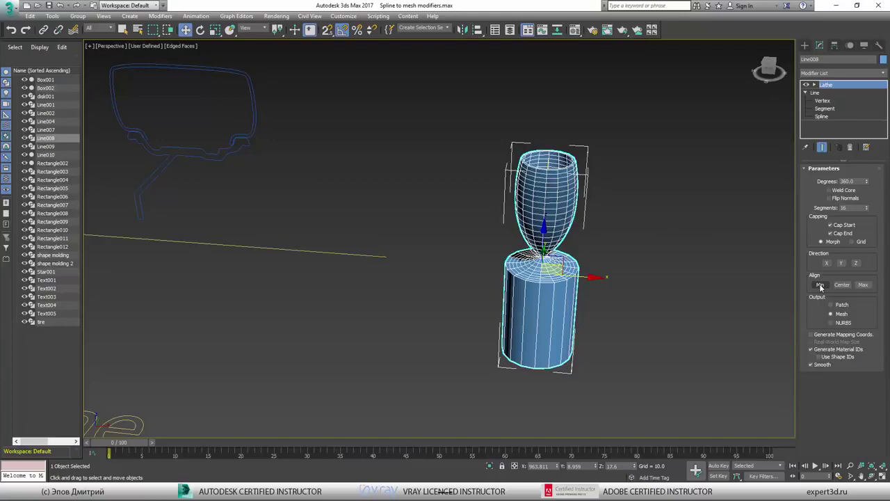
click(821, 285)
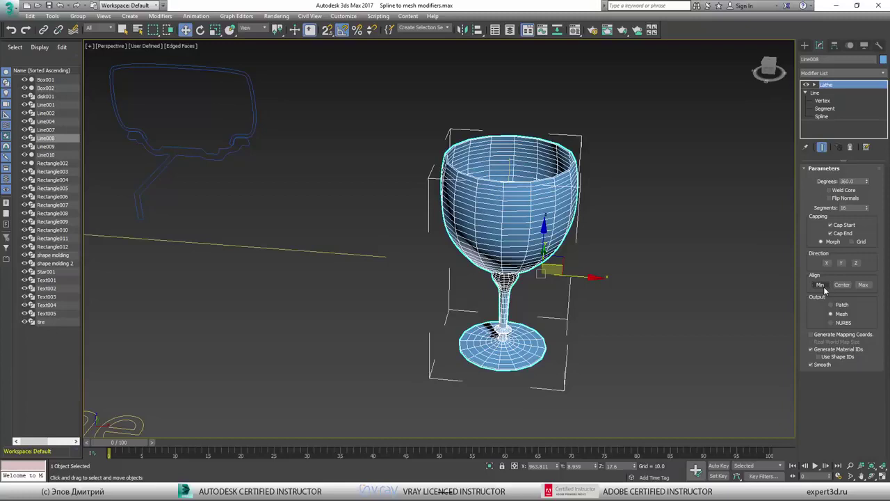
- Set the goblet's Lathe segments to 32 and turn off the edged faces display
double_click(850, 208)
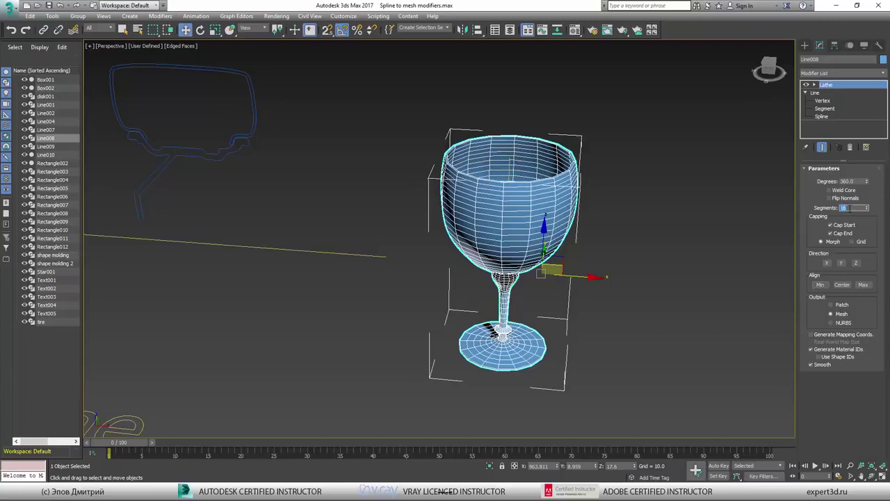
text(32)
key(Return)
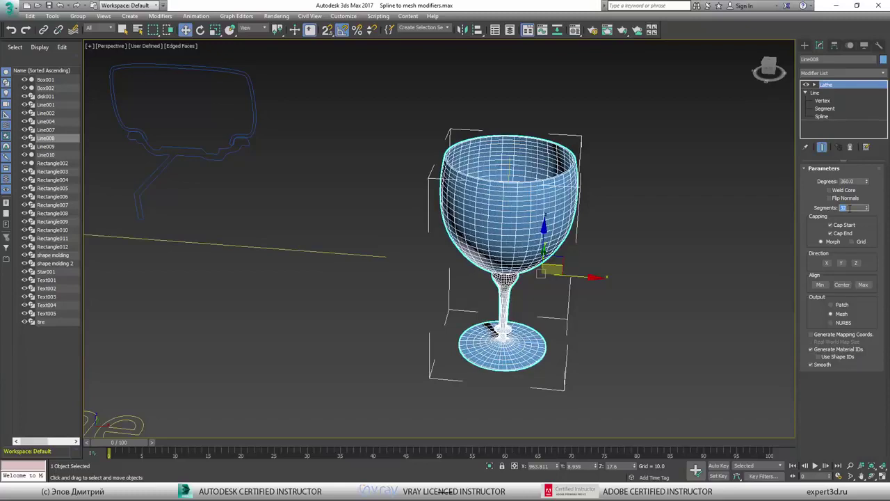
key(F4)
- Examine the shading and mesh edges at the centre of the goblet's bowl with edged faces on and off
alt+middle_drag(646, 248, 528, 298)
scroll(473, 284, up, 10)
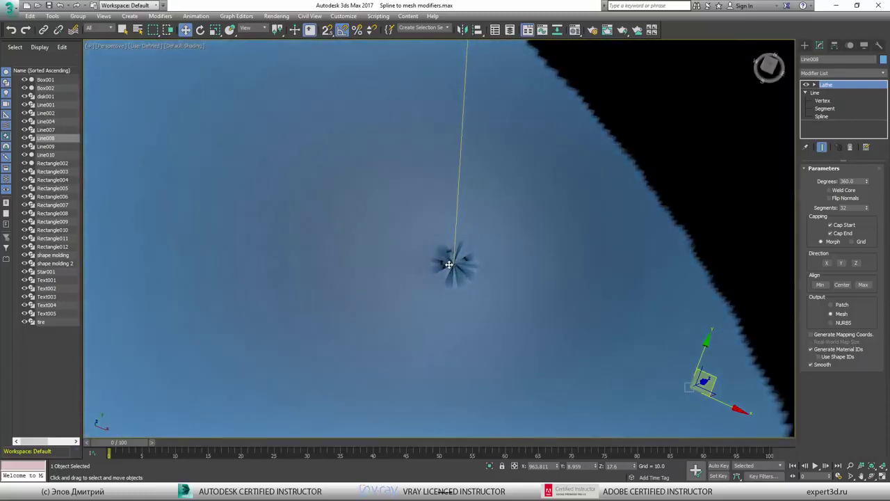
scroll(466, 273, down, 8)
scroll(468, 272, up, 6)
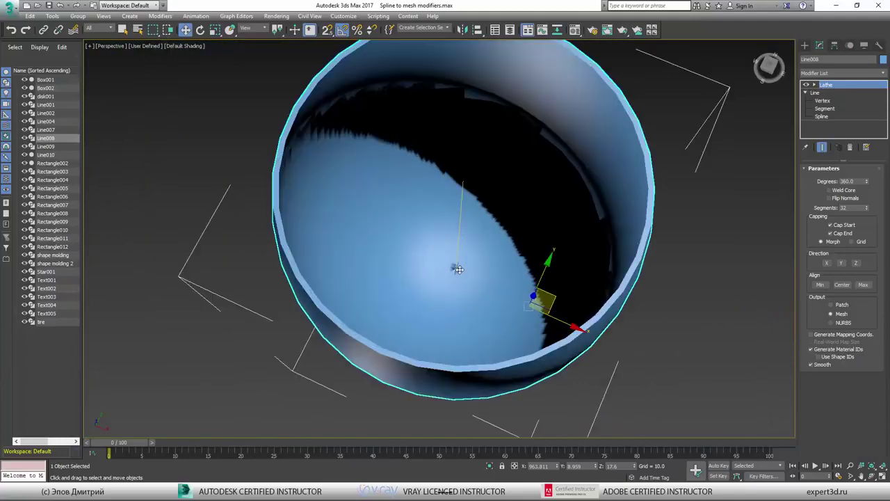
key(F4)
scroll(455, 265, up, 8)
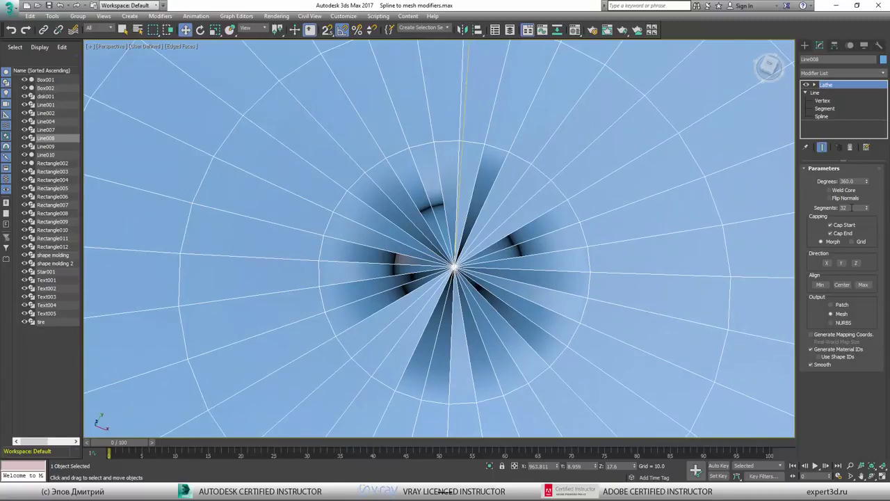
scroll(428, 276, down, 10)
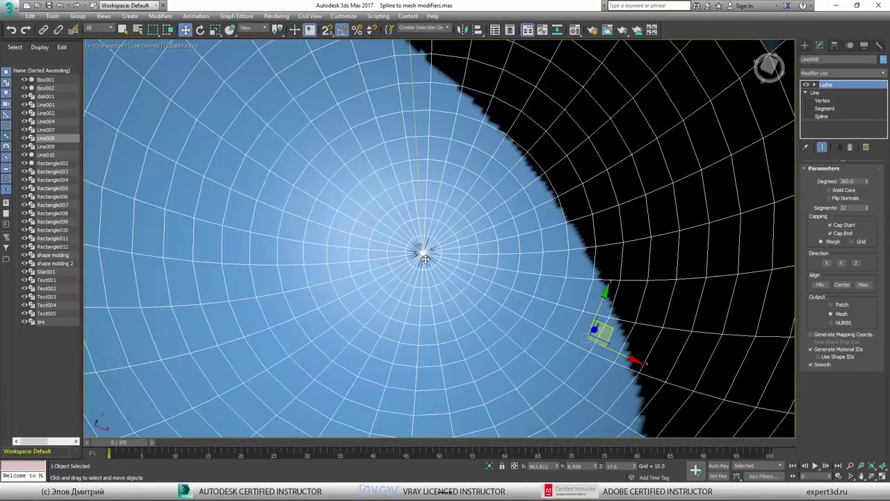
scroll(425, 259, up, 10)
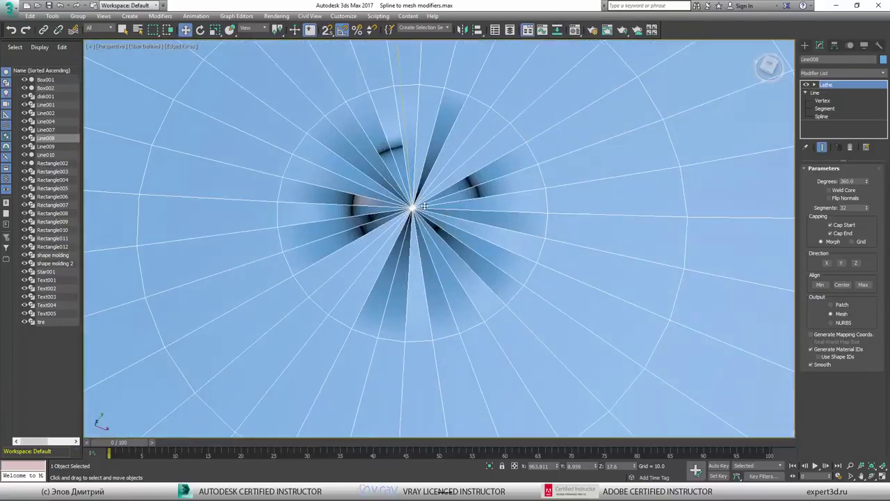
scroll(423, 207, down, 10)
key(F4)
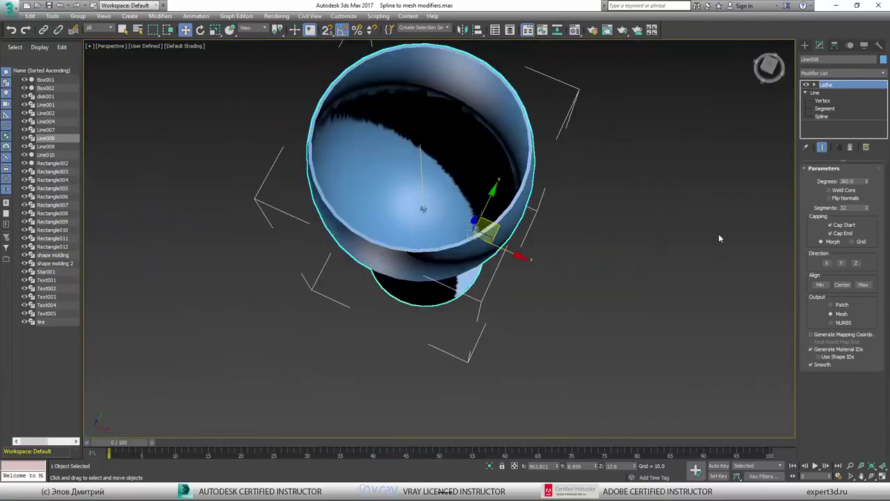
- Turn on Weld Core for the goblet's Lathe modifier, comparing it on and off, and show edged faces
click(843, 194)
click(842, 194)
mouse_move(515, 292)
alt+middle_down()
mouse_move(524, 181)
mouse_move(614, 177)
mouse_move(574, 246)
mouse_move(547, 333)
mouse_move(512, 213)
mouse_move(520, 229)
mouse_move(528, 213)
alt+middle_up()
click(842, 190)
click(842, 190)
click(842, 190)
key(F4)
- Examine the goblet's source profile by switching the Lathe modifier off and back on
click(807, 85)
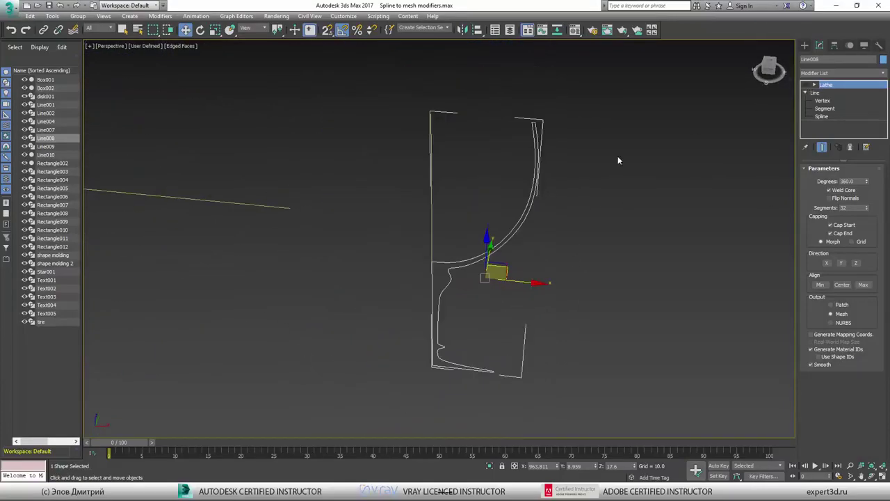
alt+middle_drag(618, 156, 556, 153)
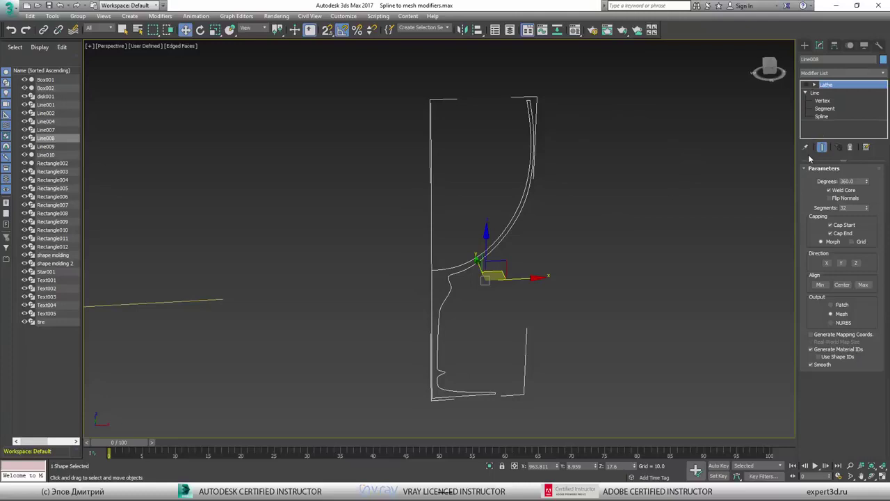
click(807, 85)
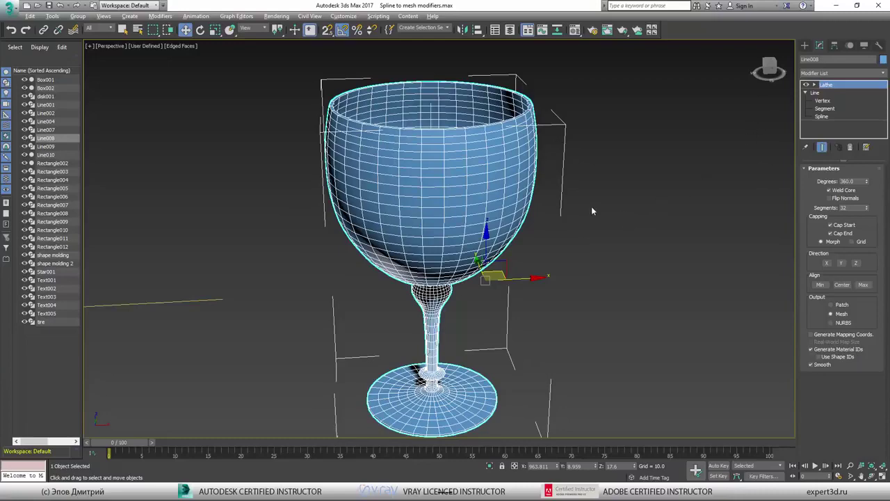
- Check the shading of the goblet's bowl and foot, and turn on Flip Normals in its Lathe modifier
mouse_move(592, 210)
alt+middle_down()
mouse_move(584, 215)
mouse_move(592, 197)
mouse_move(585, 212)
alt+middle_up()
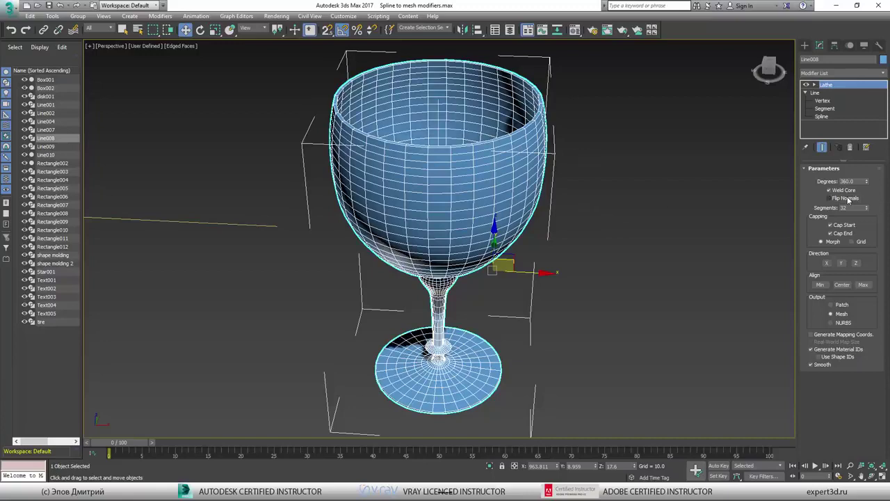
alt+middle_drag(574, 254, 507, 300)
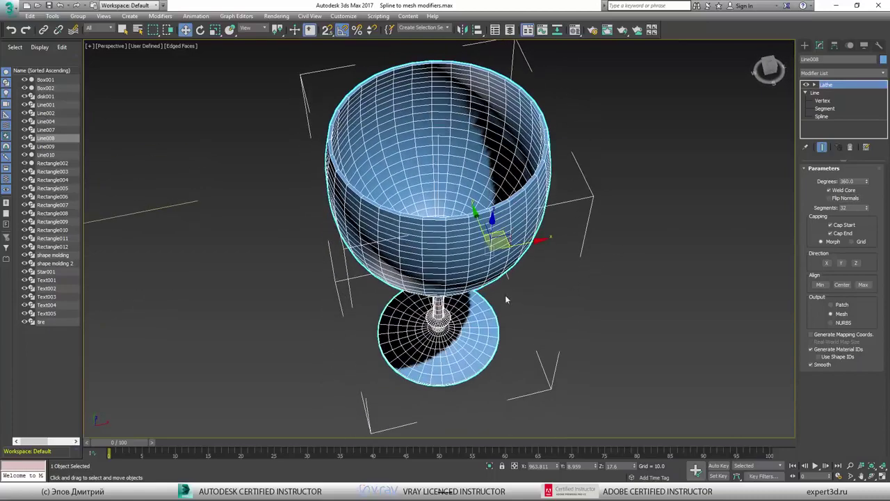
alt+middle_drag(442, 326, 403, 340)
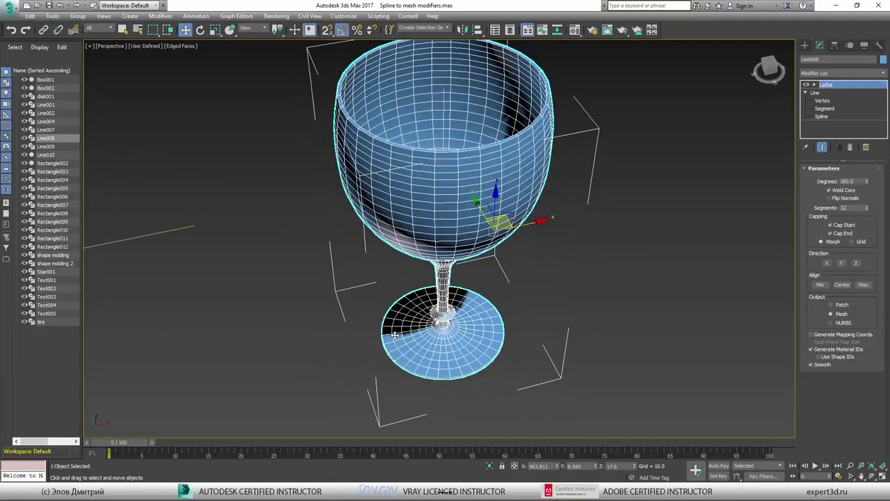
click(839, 199)
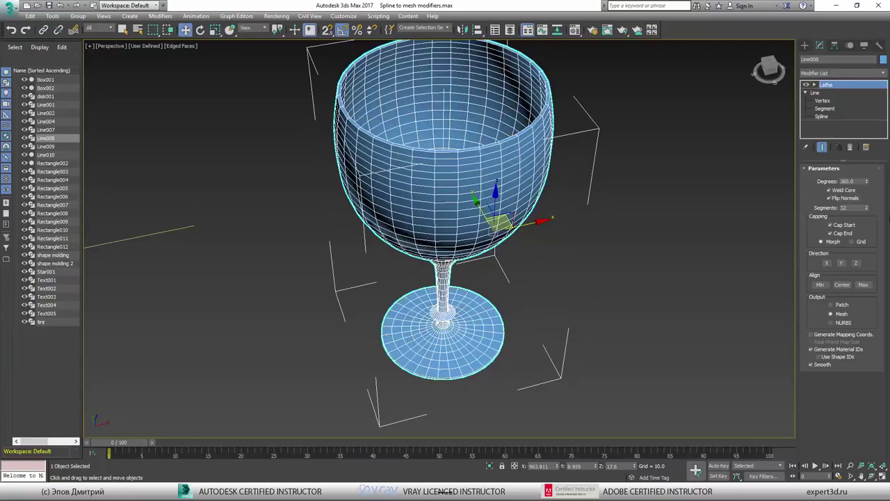
- Turn off Flip Normals in the goblet's Lathe modifier, comparing the bowl and foot shading with it on and off
alt+middle_drag(562, 221, 556, 180)
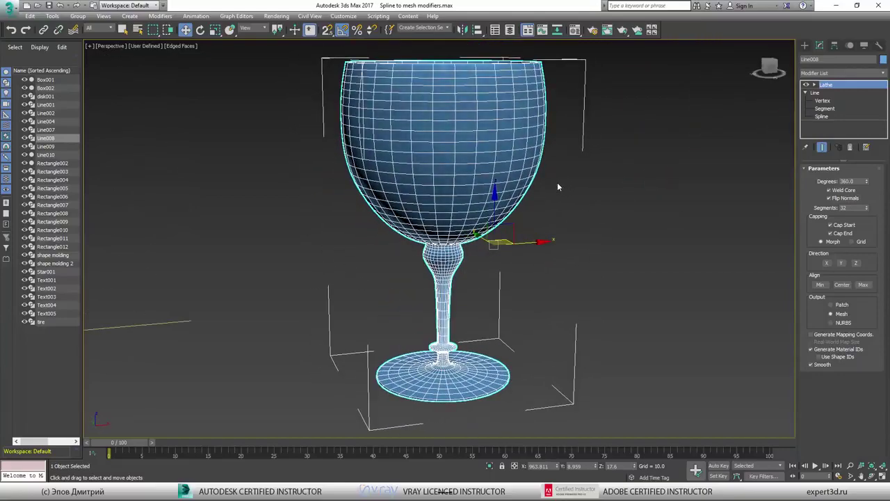
click(846, 198)
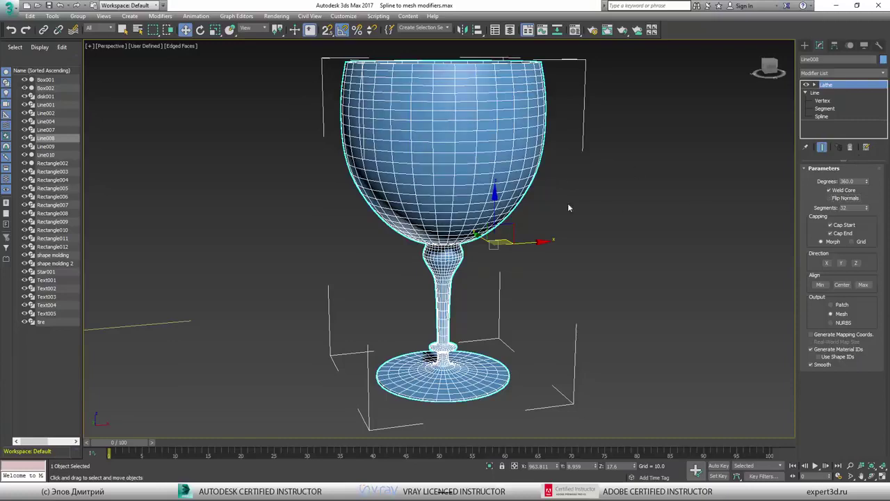
alt+middle_drag(569, 207, 562, 252)
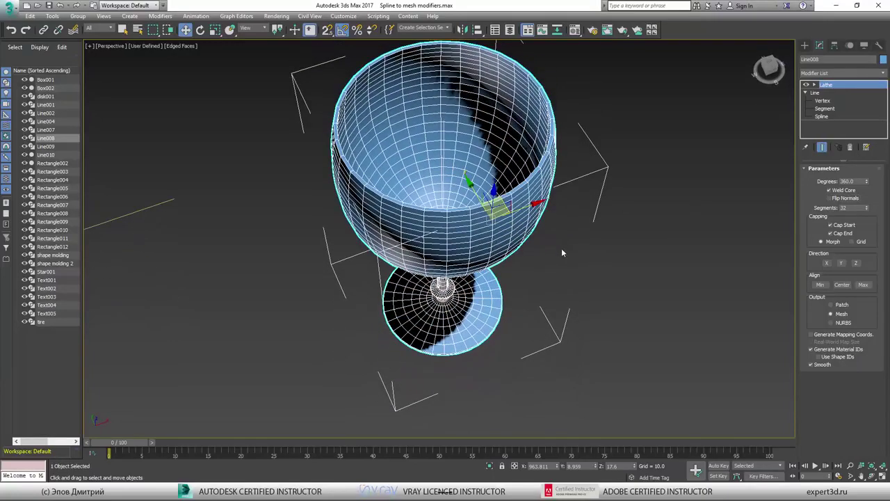
click(840, 199)
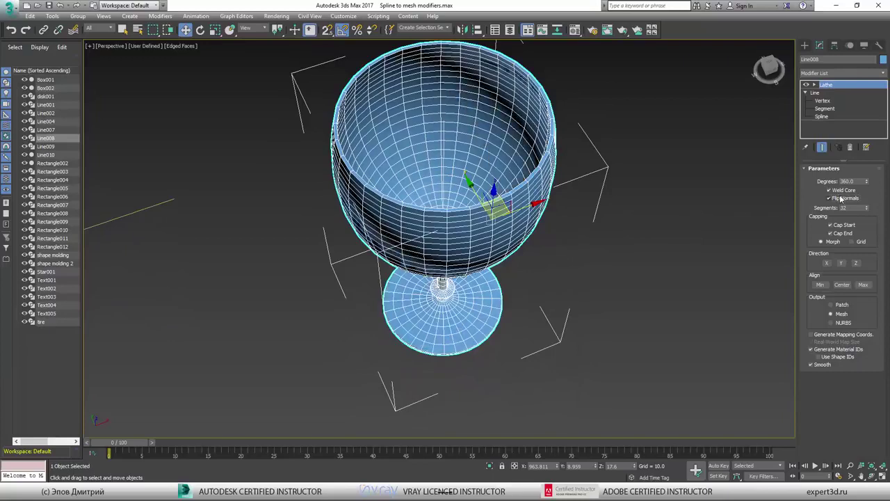
click(840, 199)
click(840, 199)
click(840, 199)
click(840, 199)
click(841, 199)
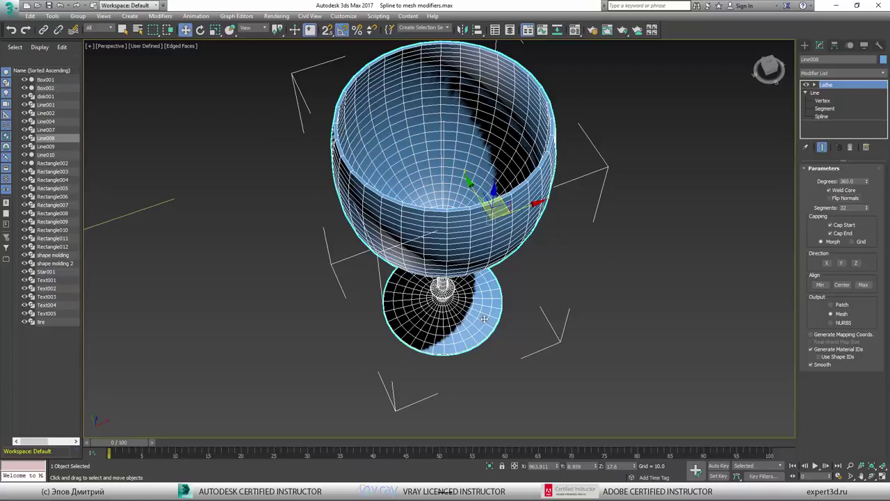
- Examine the wheel disk and tire profile splines above the straight guide line beside the goblet
scroll(559, 270, down, 8)
alt+middle_drag(443, 264, 458, 248)
click(480, 246)
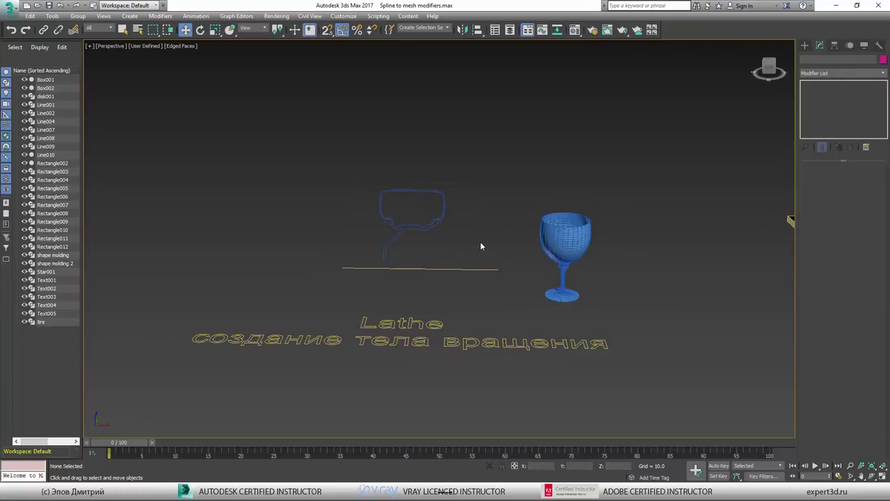
scroll(480, 245, up, 3)
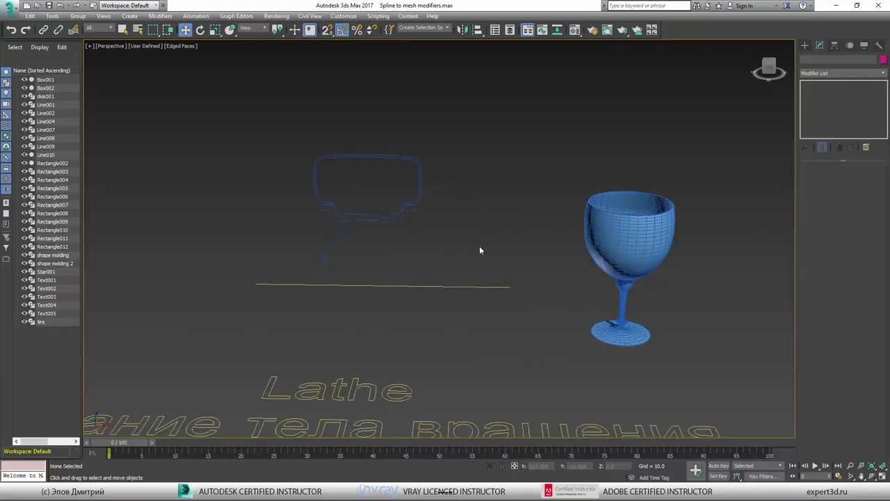
click(339, 235)
scroll(339, 235, up, 2)
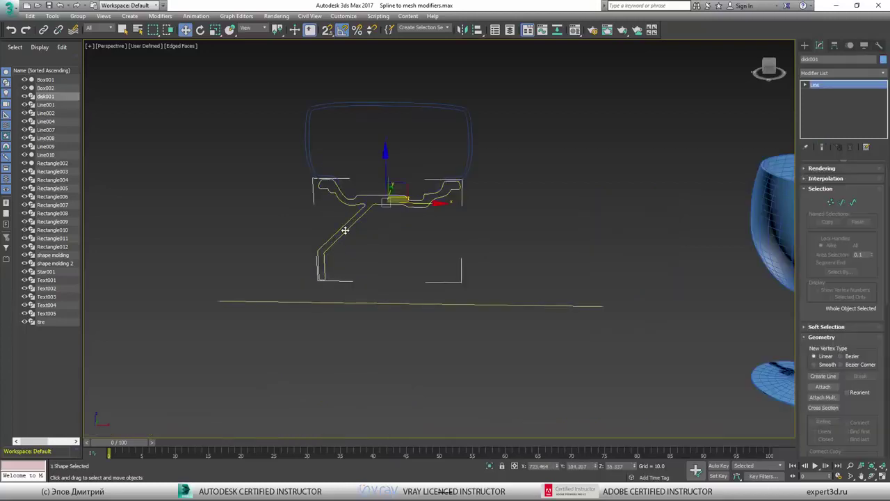
mouse_move(357, 244)
alt+middle_down()
mouse_move(388, 249)
mouse_move(354, 245)
alt+middle_up()
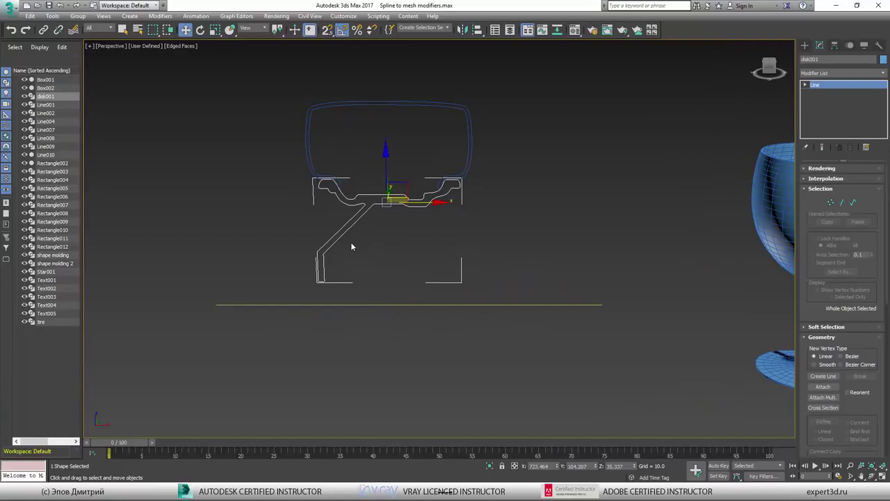
click(466, 136)
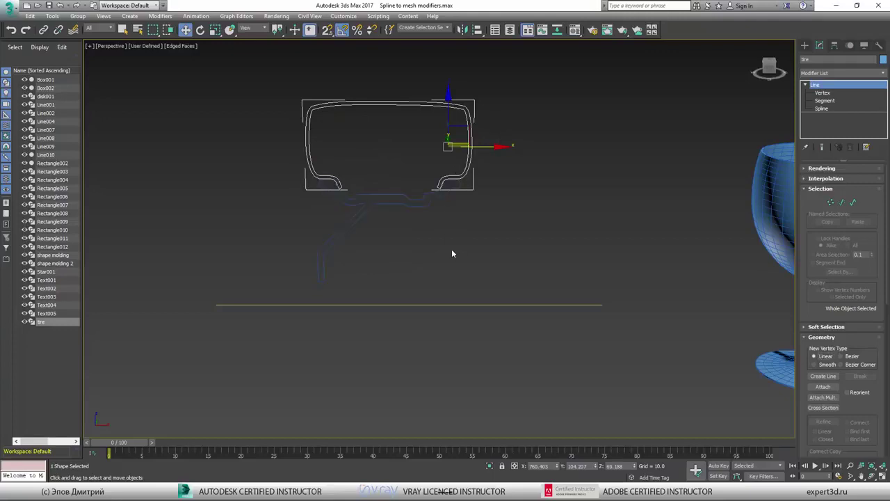
- Apply a Lathe modifier to the wheel disk profile
click(393, 223)
alt+middle_drag(459, 239, 442, 201)
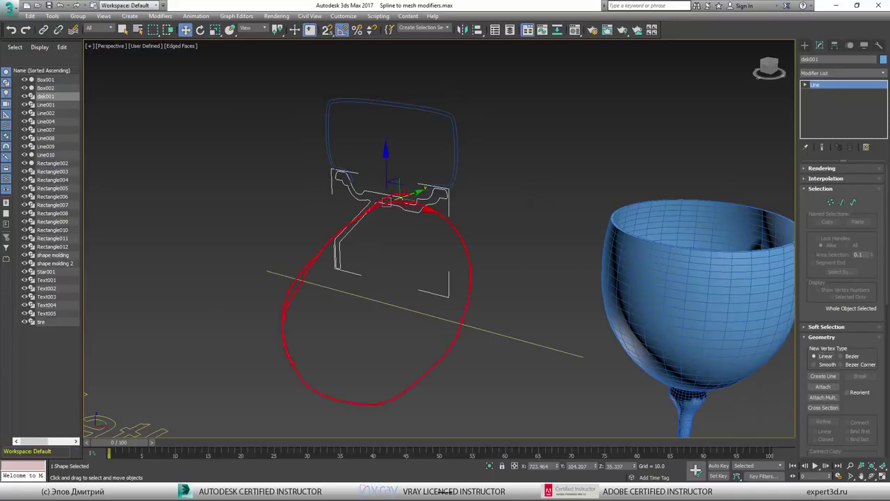
drag(368, 300, 564, 354)
key(Escape)
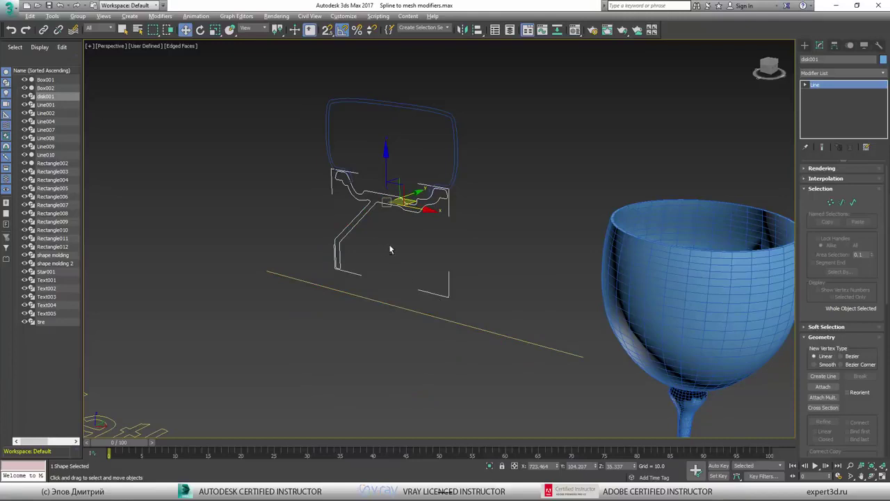
alt+middle_drag(388, 249, 330, 231)
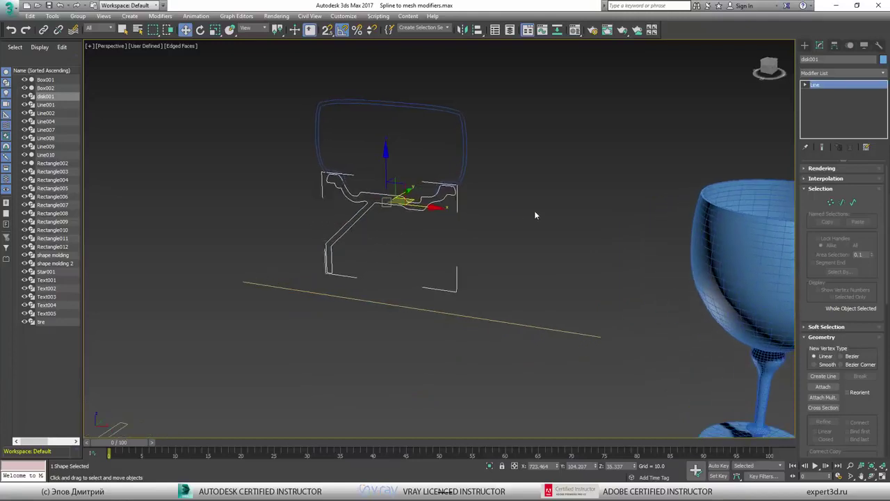
click(844, 72)
drag(880, 101, 880, 250)
click(839, 185)
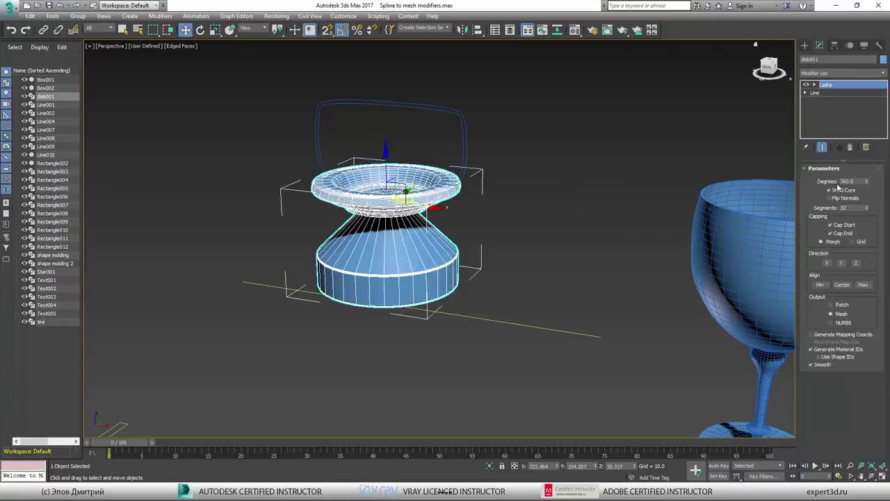
- Set the Lathe direction of the wheel disk to X and examine the revolved shape from several angles
alt+middle_drag(550, 240, 543, 257)
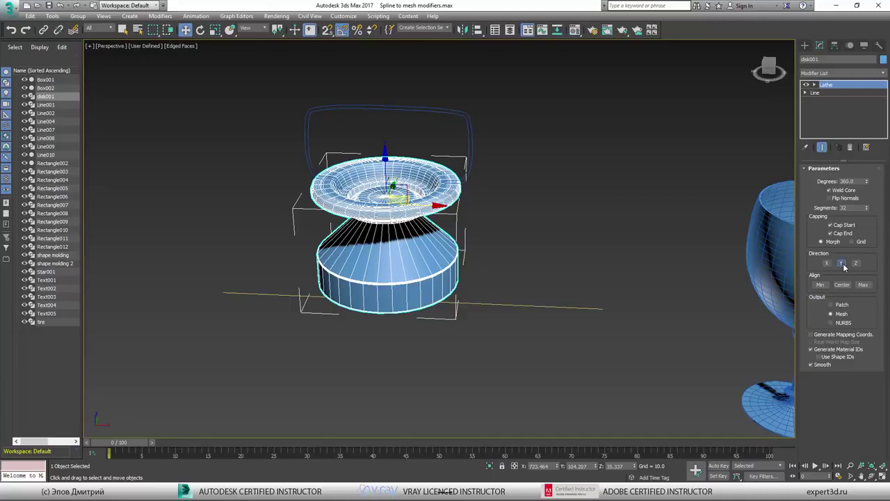
alt+middle_drag(396, 177, 387, 181)
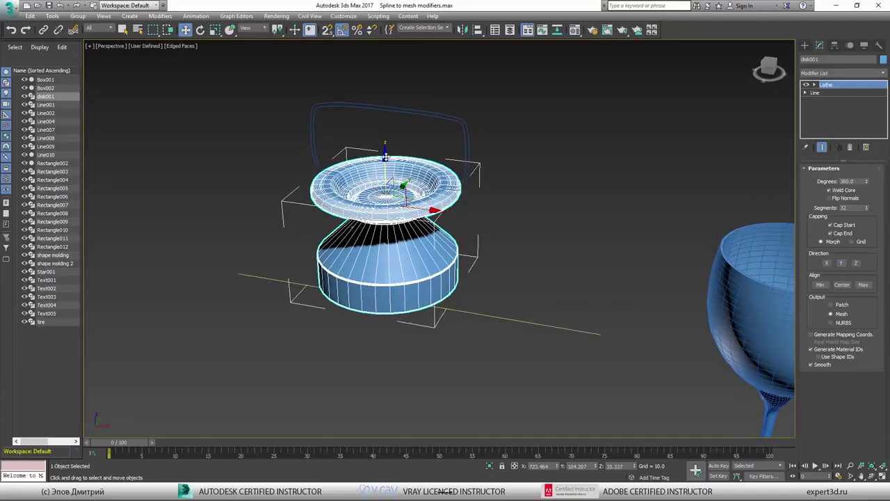
alt+middle_drag(400, 217, 409, 218)
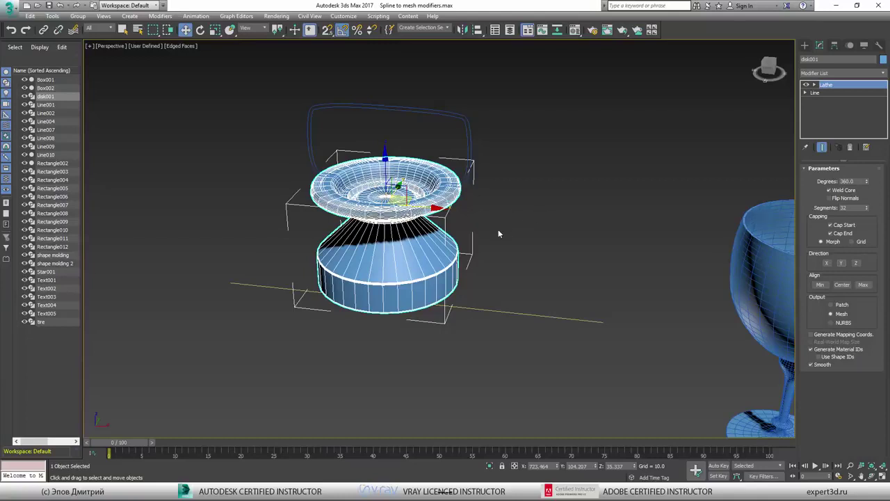
click(827, 263)
mouse_move(521, 236)
alt+middle_down()
mouse_move(501, 238)
mouse_move(516, 239)
alt+middle_up()
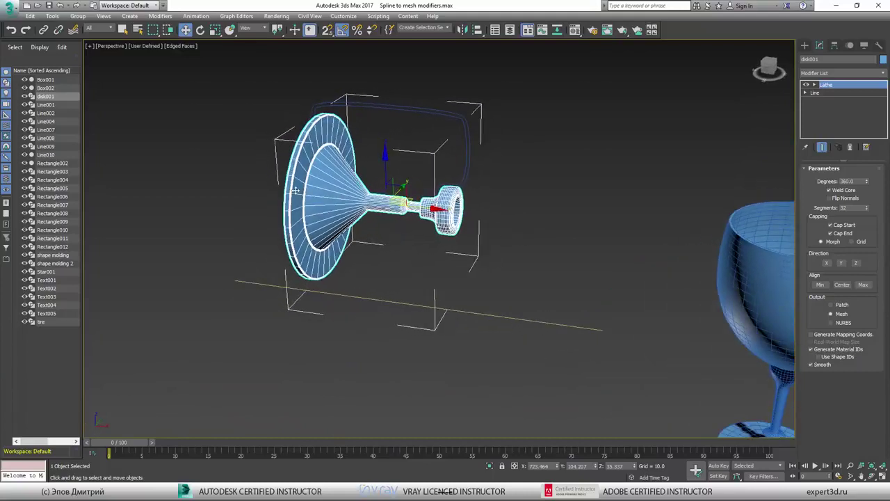
drag(262, 192, 431, 209)
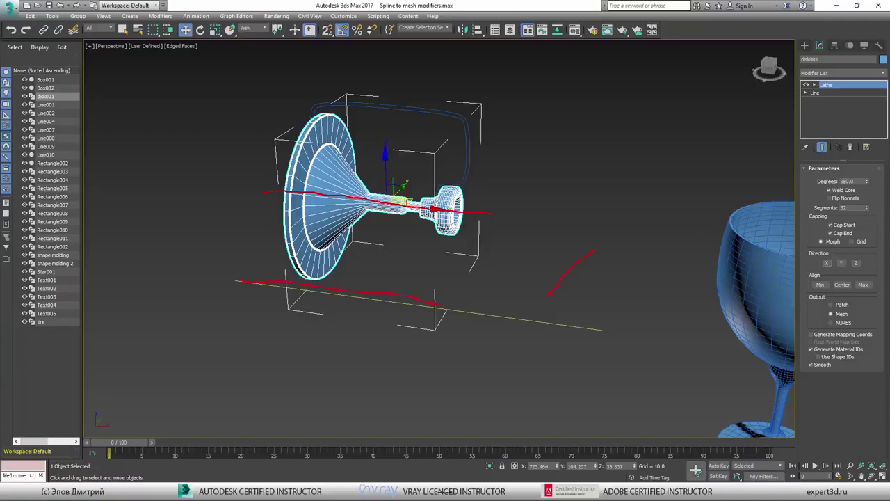
drag(471, 312, 533, 320)
key(Escape)
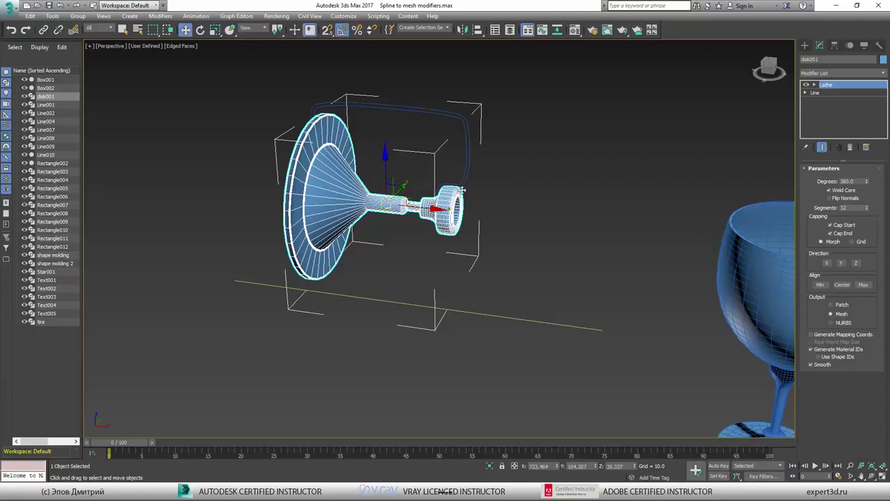
mouse_move(568, 174)
alt+middle_down()
mouse_move(528, 174)
mouse_move(565, 175)
alt+middle_up()
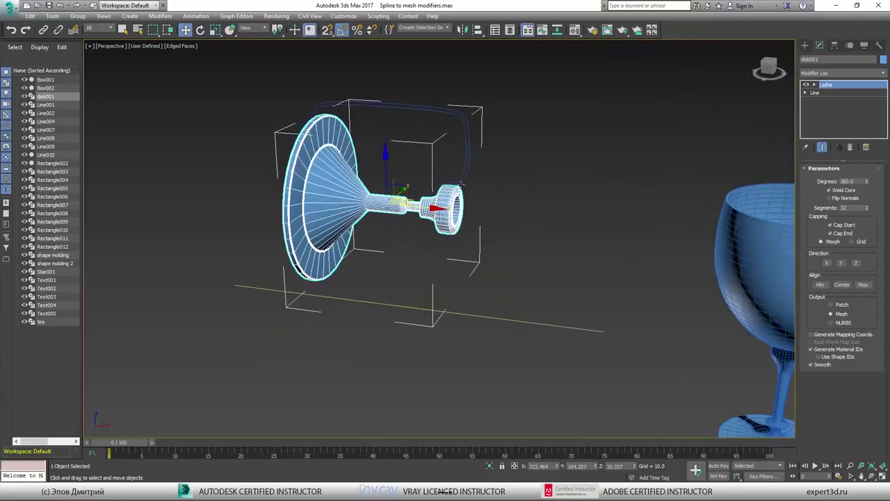
- Switch off the disk's Lathe result and lower its Axis sub-object about 66.7 units to the yellow guide line
click(807, 85)
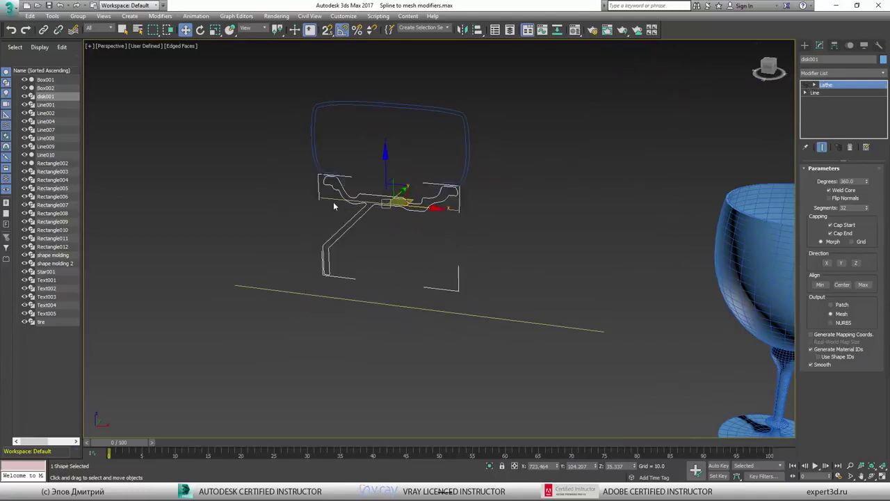
click(814, 85)
click(832, 93)
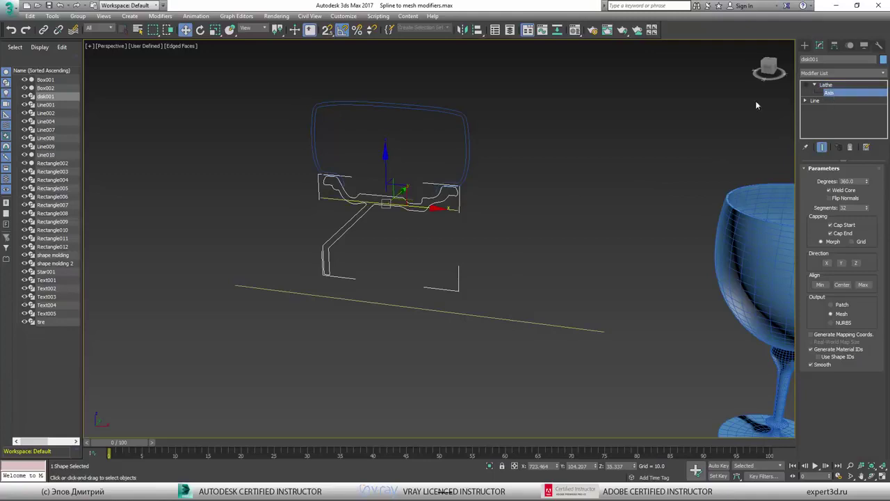
drag(393, 173, 383, 270)
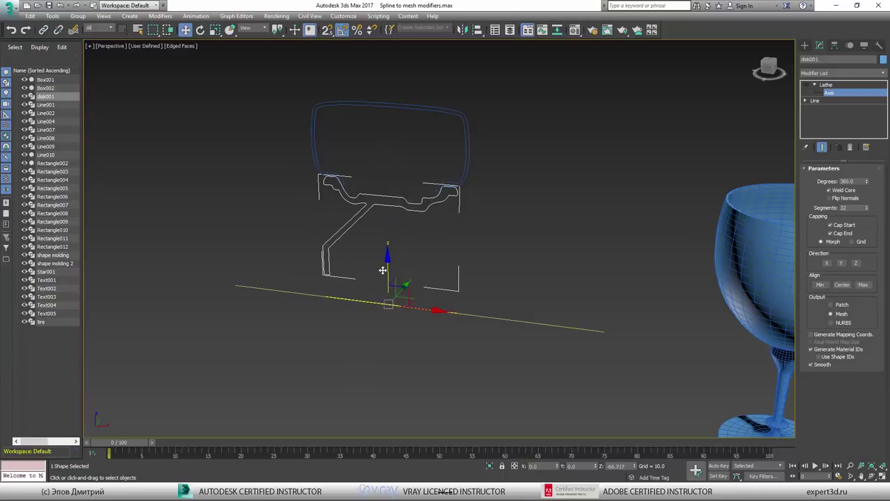
- Fine-tune the disk's Lathe axis onto the guide line in the Front view at Z about -30.9, and leave Axis editing
key(alt+w)
middle_click(487, 182)
middle_drag(508, 171, 657, 155)
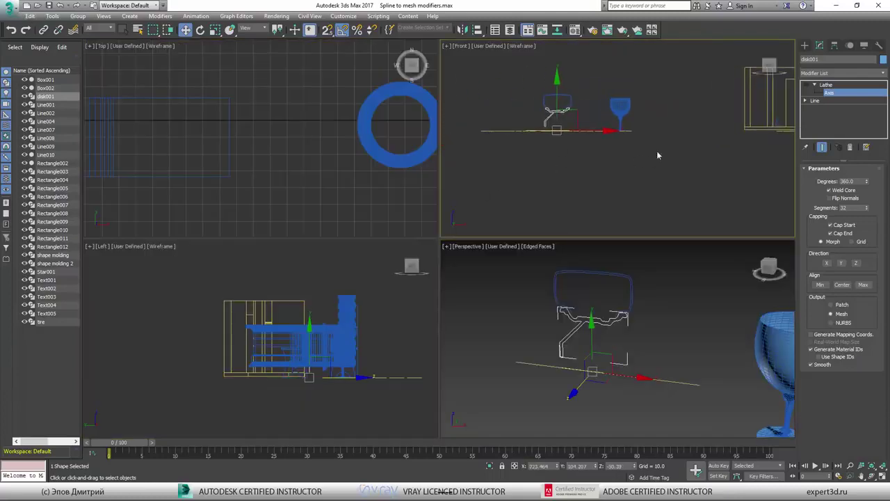
scroll(537, 183, up, 3)
middle_drag(537, 183, 656, 114)
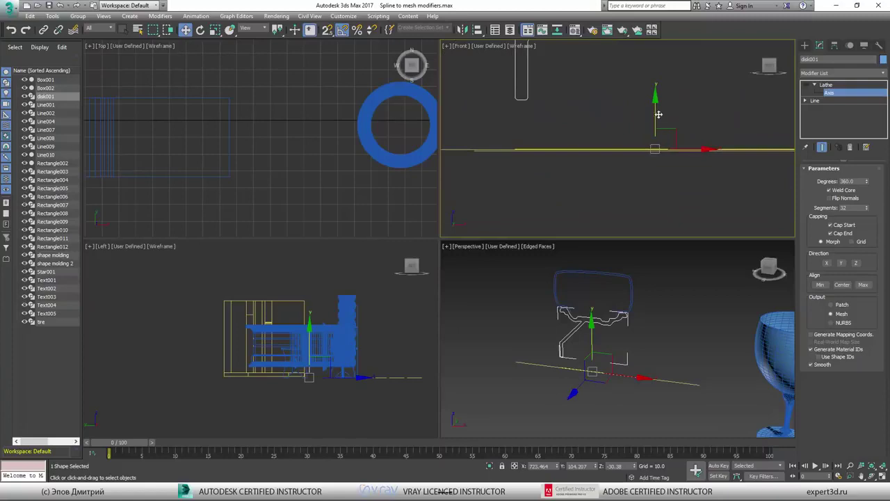
drag(662, 145, 678, 154)
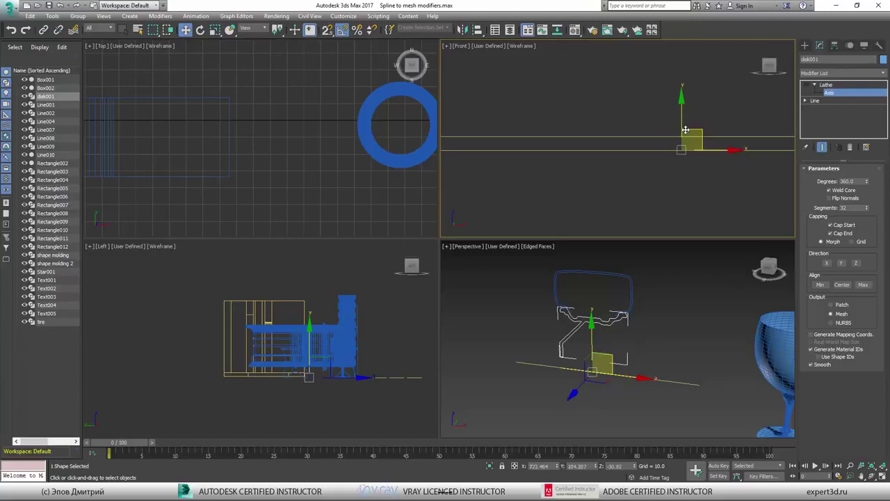
drag(685, 129, 684, 124)
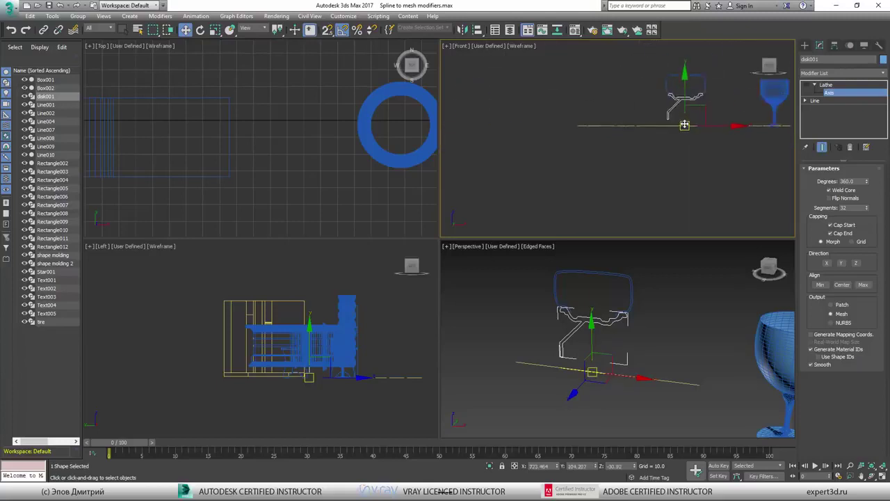
scroll(685, 125, up, 2)
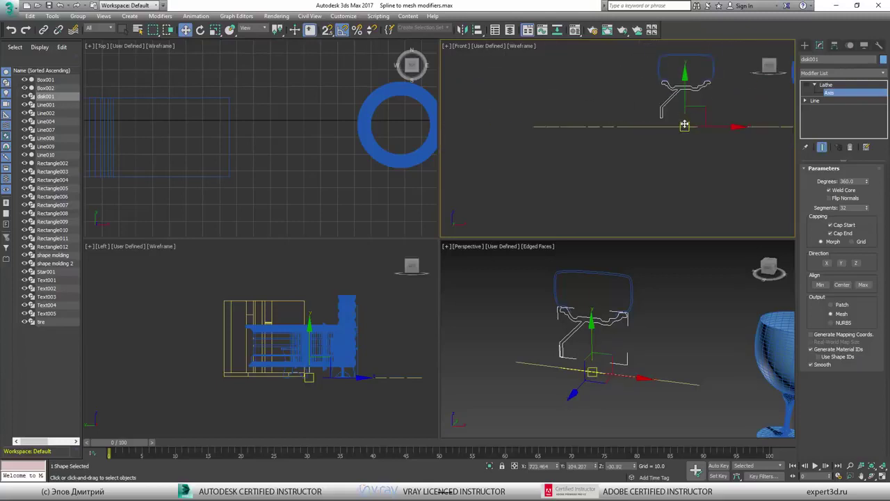
click(828, 85)
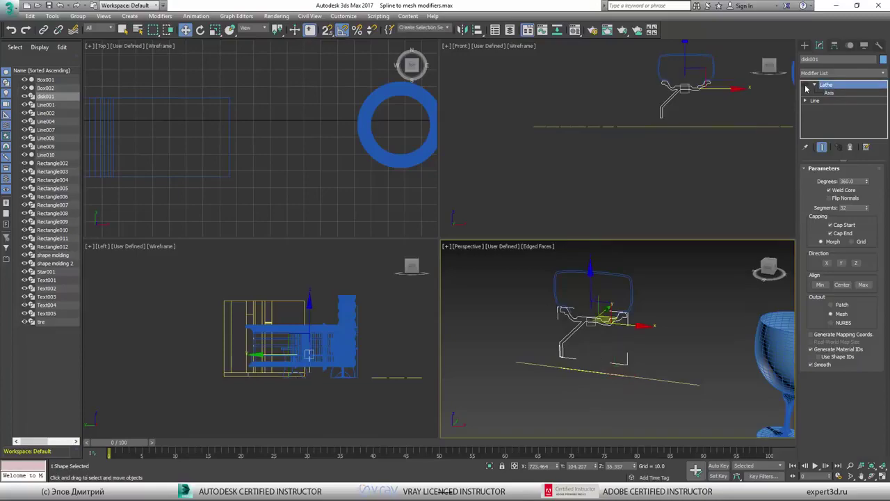
- Switch the disk's Lathe modifier back on and inspect the revolved wheel rim in the maximized Perspective view
right_click(658, 333)
click(634, 367)
key(alt+w)
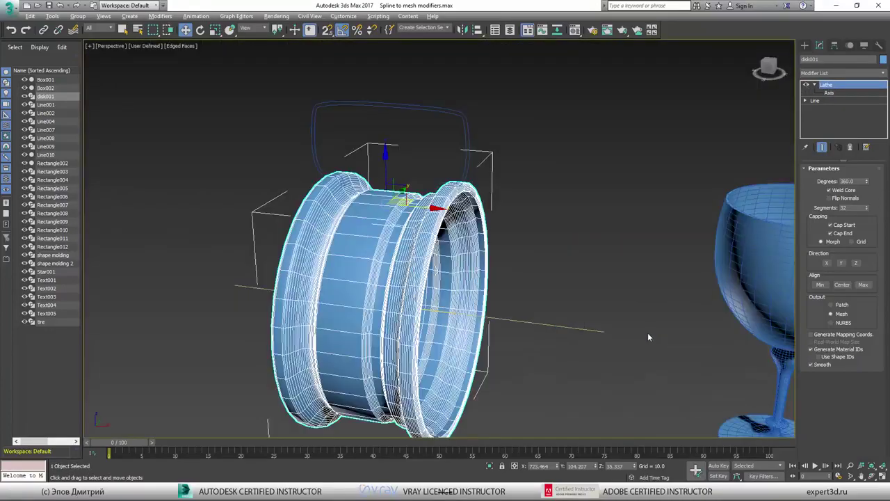
alt+middle_drag(648, 333, 607, 322)
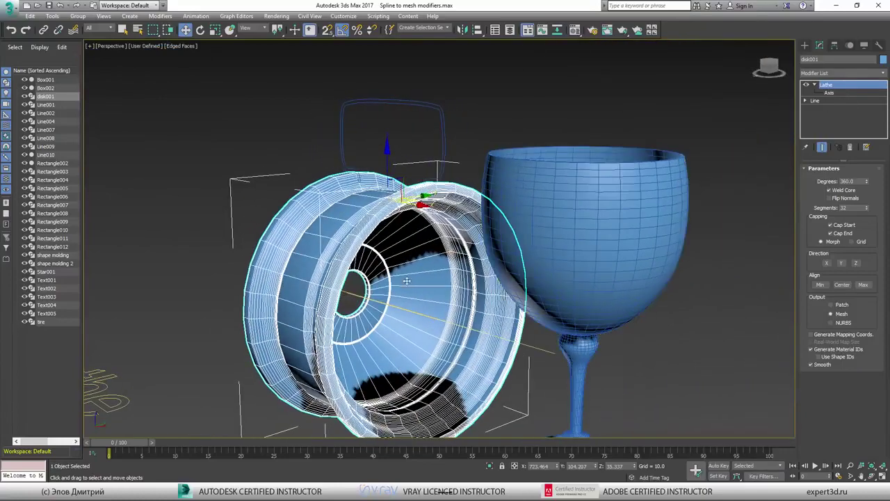
- Adjust the height of the wheel rim's Lathe axis to Z about -30.5 and return to the modifier's main level
click(830, 92)
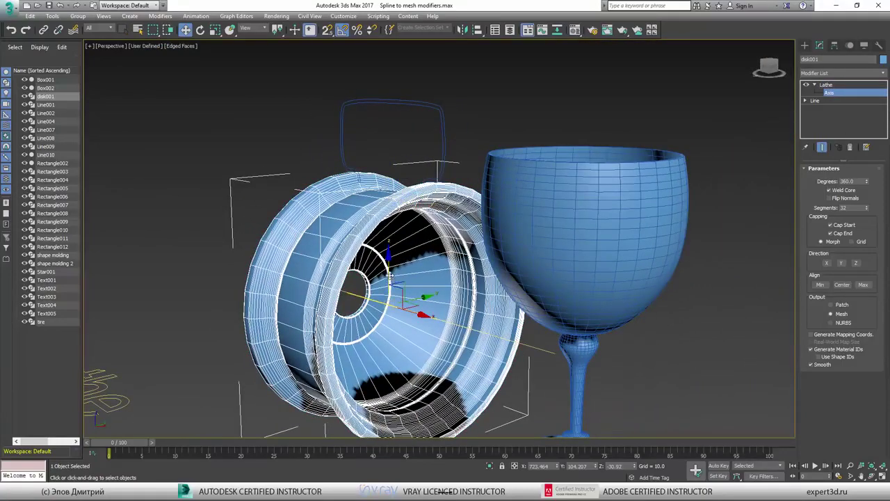
mouse_move(393, 285)
mouse_down()
mouse_move(395, 263)
mouse_move(382, 341)
mouse_move(385, 385)
mouse_move(407, 279)
mouse_up()
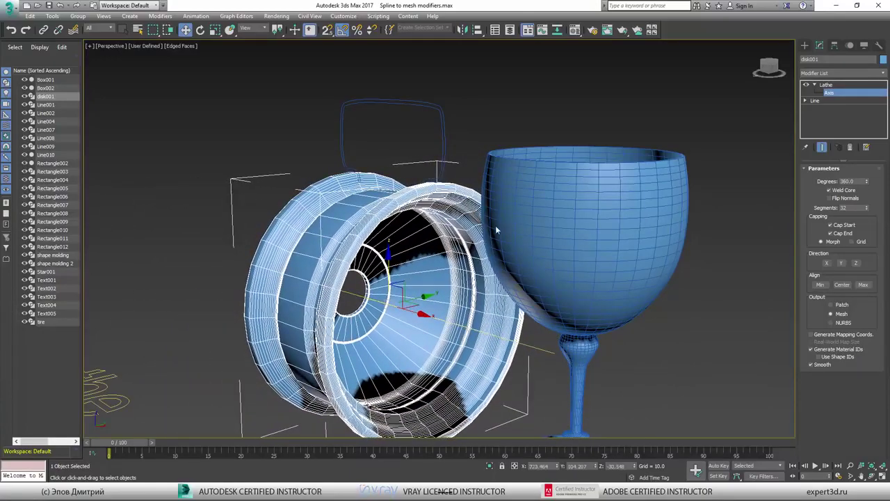
click(835, 84)
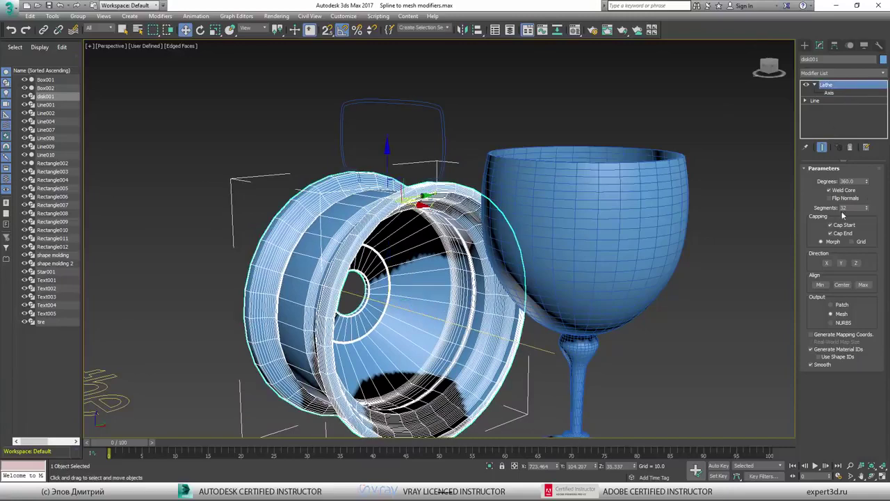
- Set the Segments of the disk's Lathe modifier to 64
double_click(843, 208)
text(64)
key(Return)
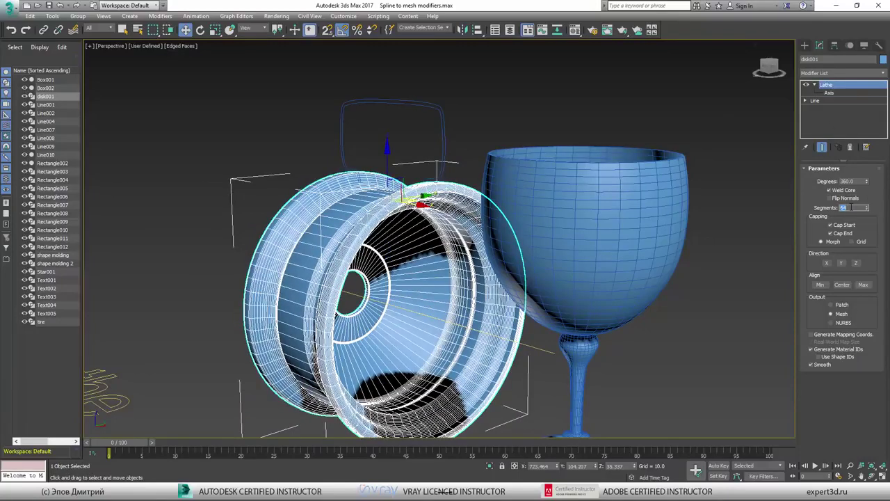
alt+middle_drag(443, 243, 377, 248)
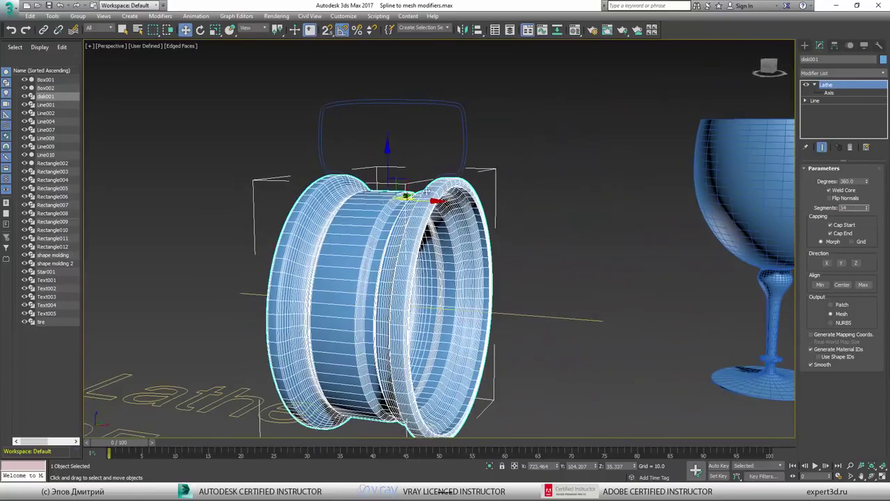
- Apply a Lathe modifier to the tire profile above the rim and set its direction to X
click(464, 159)
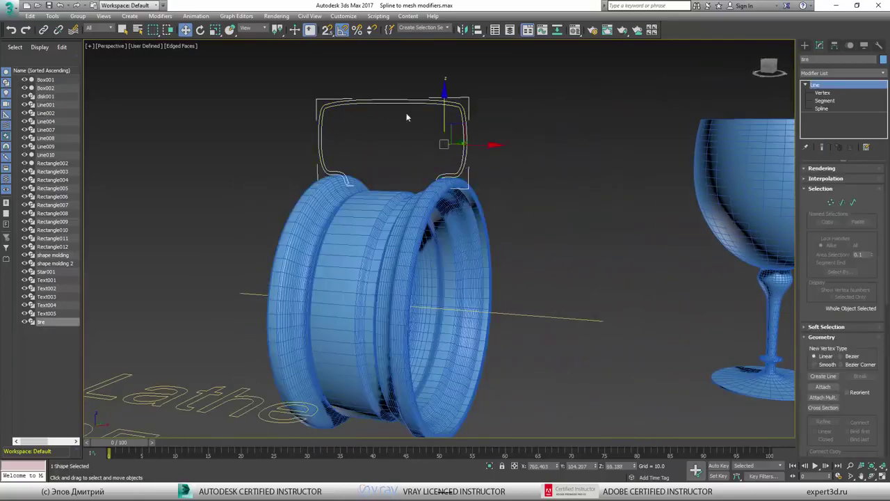
click(835, 72)
scroll(847, 410, down, 2)
scroll(846, 408, down, 3)
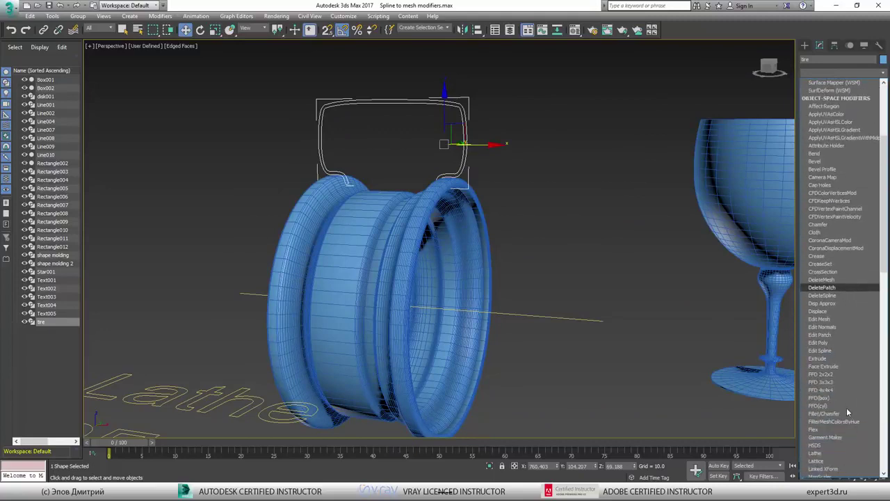
scroll(833, 409, down, 1)
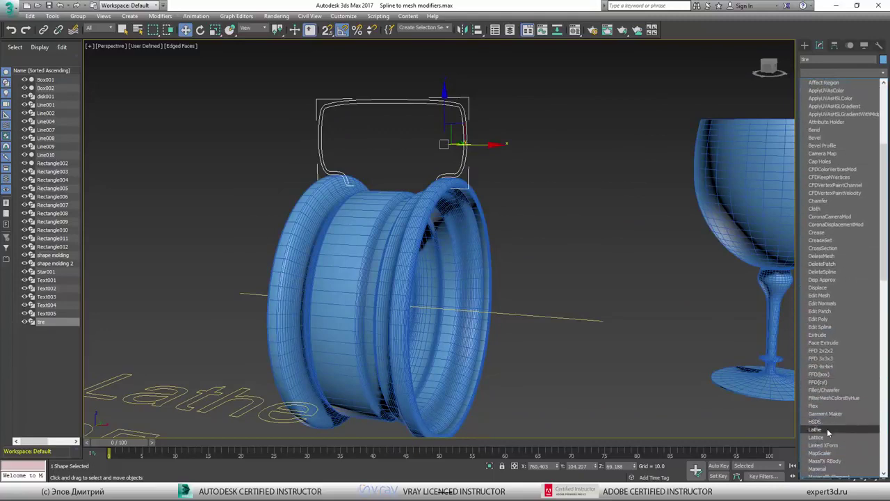
click(828, 426)
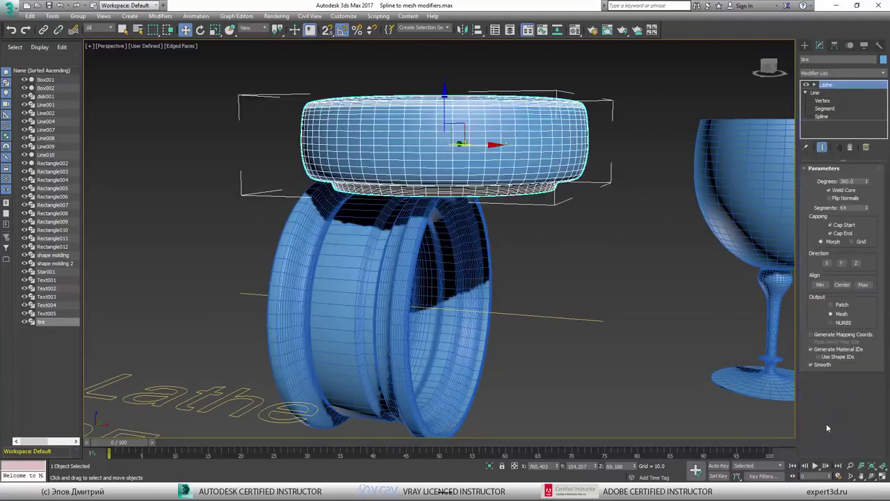
click(827, 263)
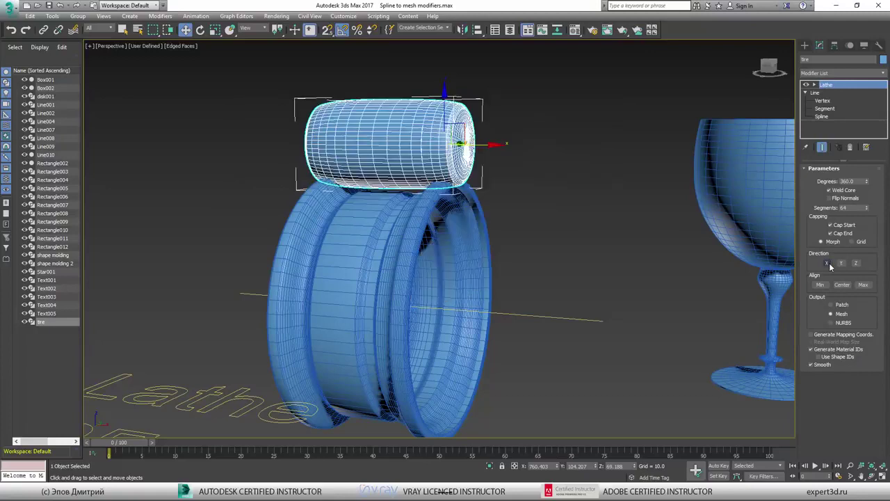
- Switch off the tire's Lathe result and lower its Axis sub-object to Z about -16.5
click(815, 85)
click(830, 93)
click(806, 85)
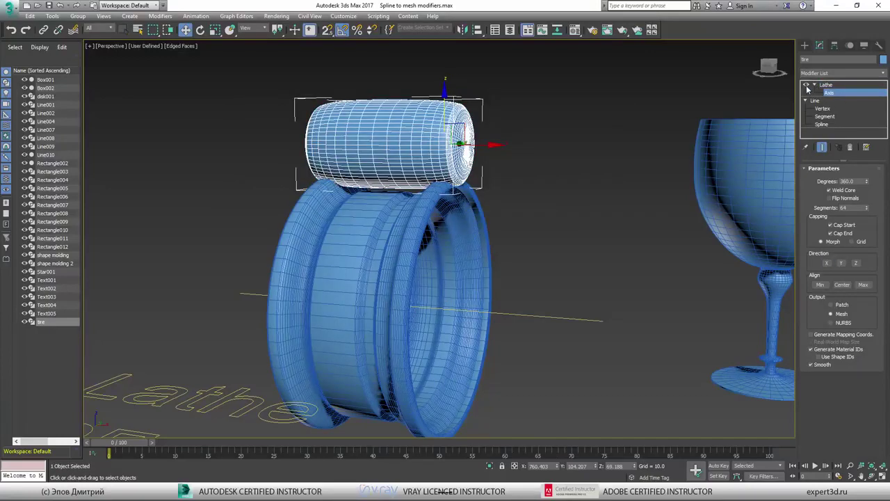
drag(448, 108, 440, 252)
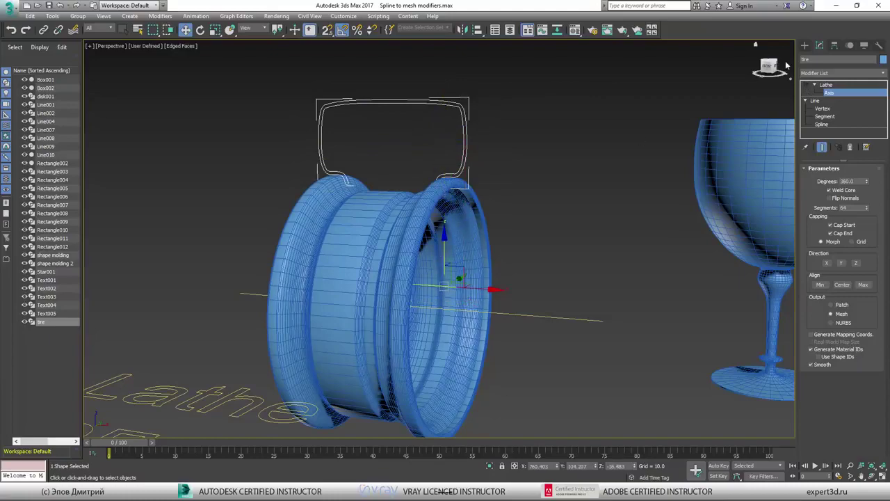
- Switch the tire's Lathe back on, lower its axis to Z about -30.5 to match the rim, and leave Axis editing
click(806, 85)
alt+middle_drag(584, 167, 485, 238)
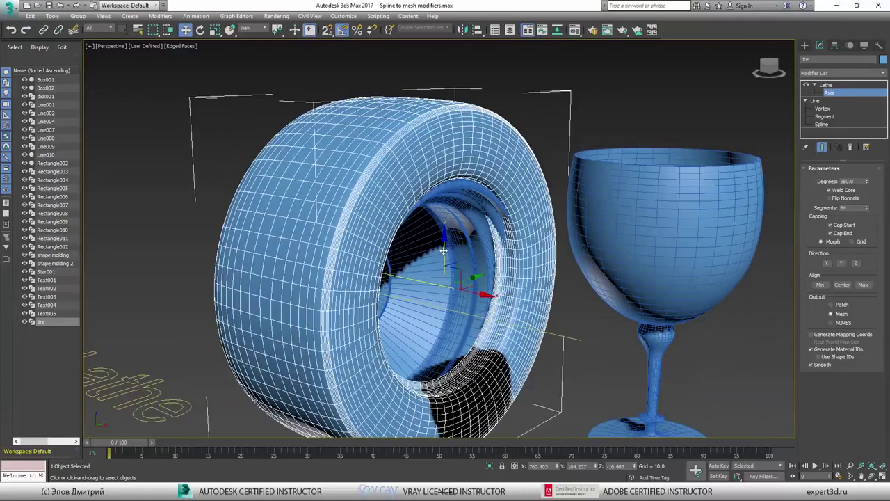
drag(444, 250, 450, 274)
alt+middle_drag(478, 272, 445, 164)
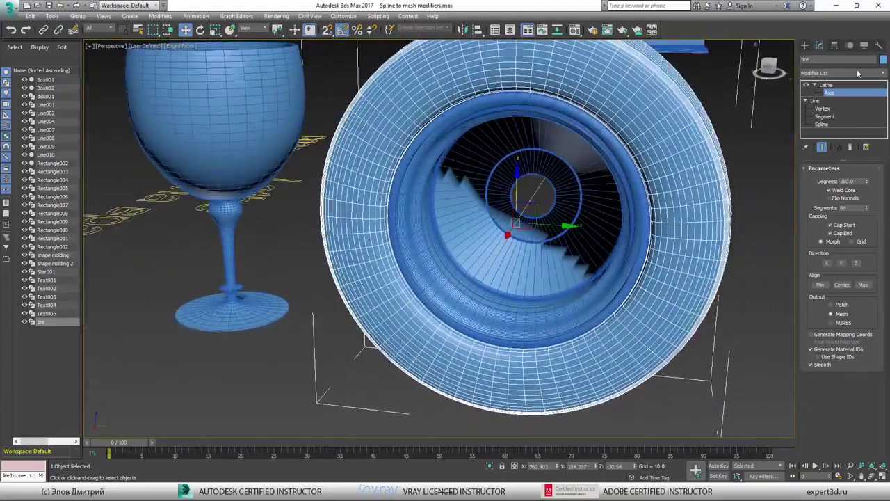
click(852, 94)
- Reduce the Degrees of the tire's Lathe to about 284.5 to cut the tire open
scroll(680, 206, up, 8)
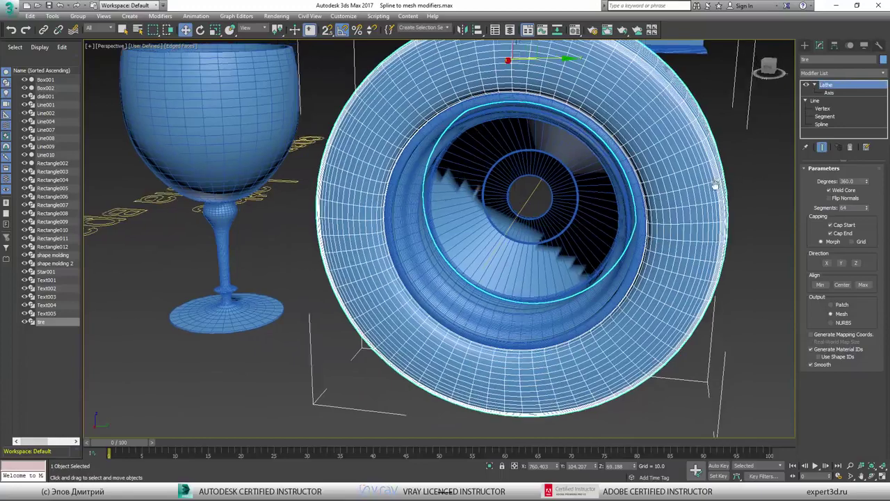
scroll(677, 247, down, 8)
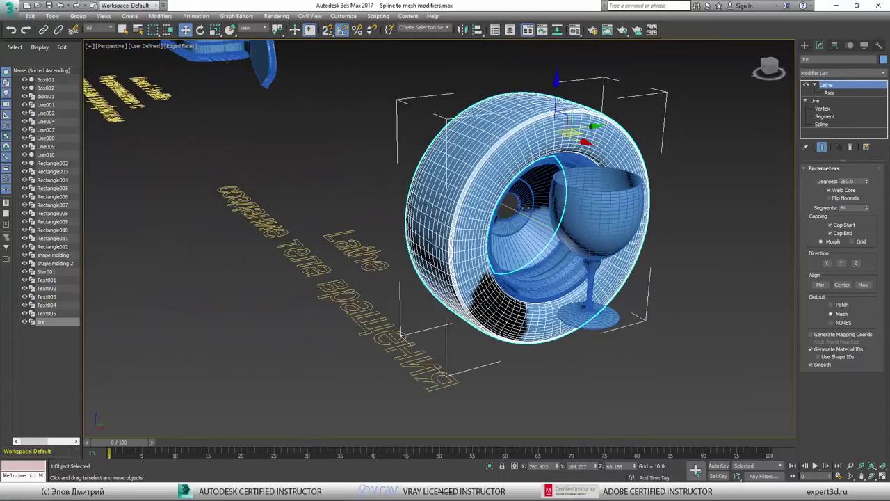
click(676, 249)
alt+middle_drag(677, 249, 477, 205)
click(477, 206)
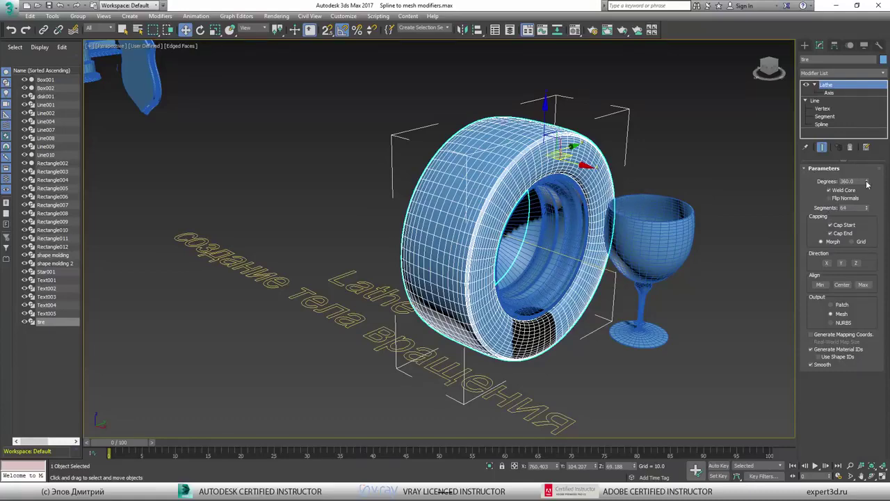
drag(867, 183, 867, 252)
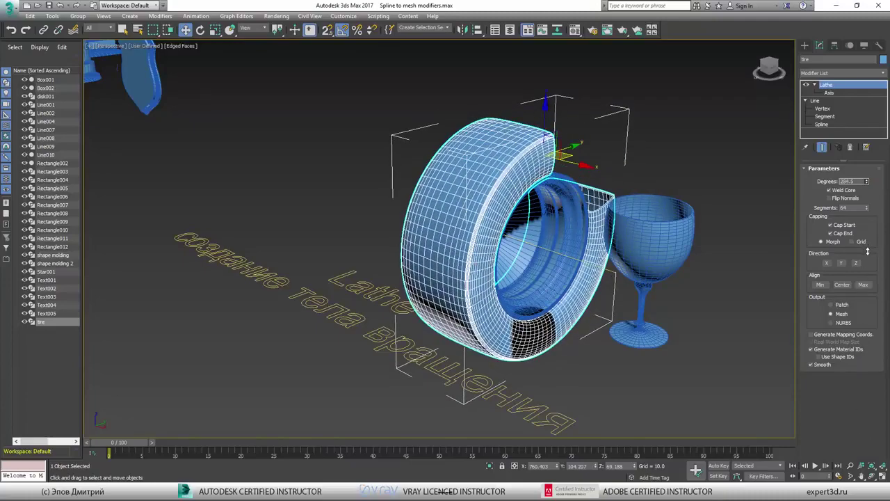
- Select the wheel disk inside the tire and reduce its Lathe Degrees to about 300
alt+middle_drag(487, 230, 515, 208)
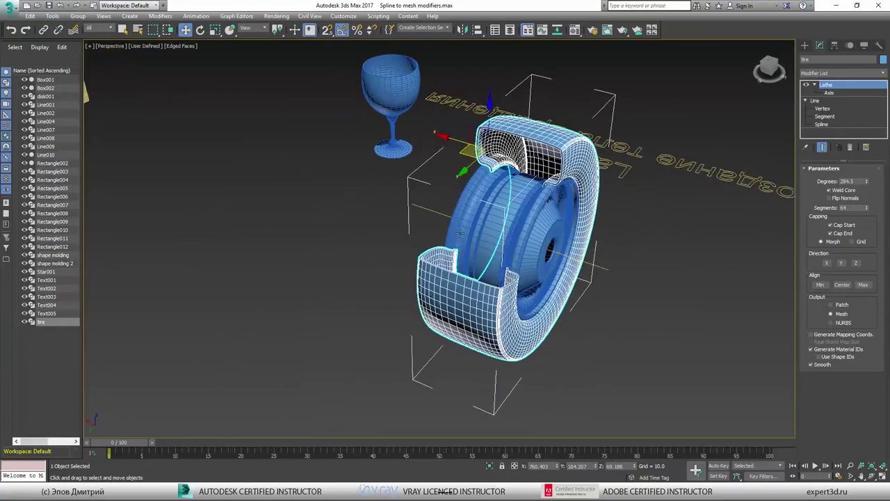
click(516, 207)
drag(867, 181, 869, 222)
alt+middle_drag(605, 245, 671, 235)
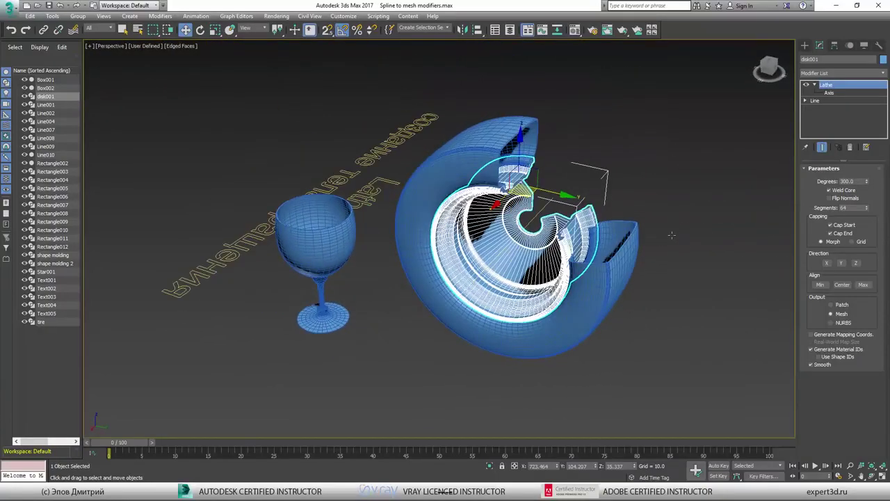
- Activate the Rotate tool with the transform centered on the disk selection, and deselect the disk
key(e)
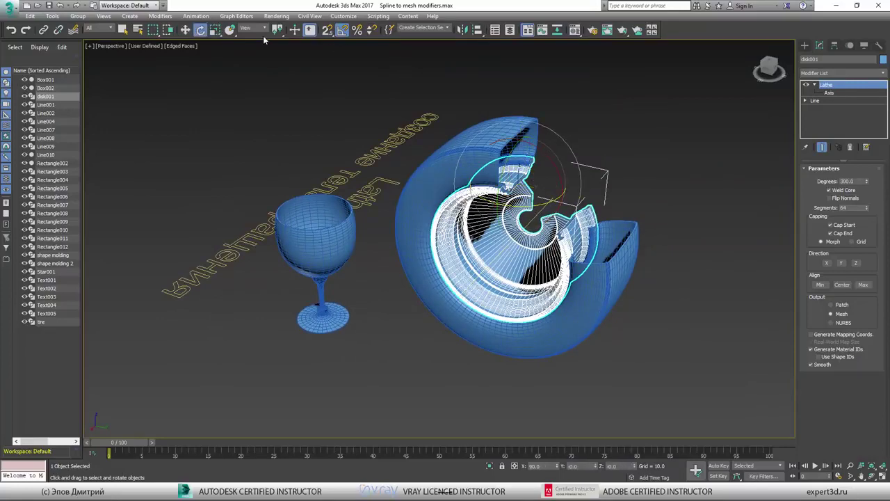
key(ctrl+z)
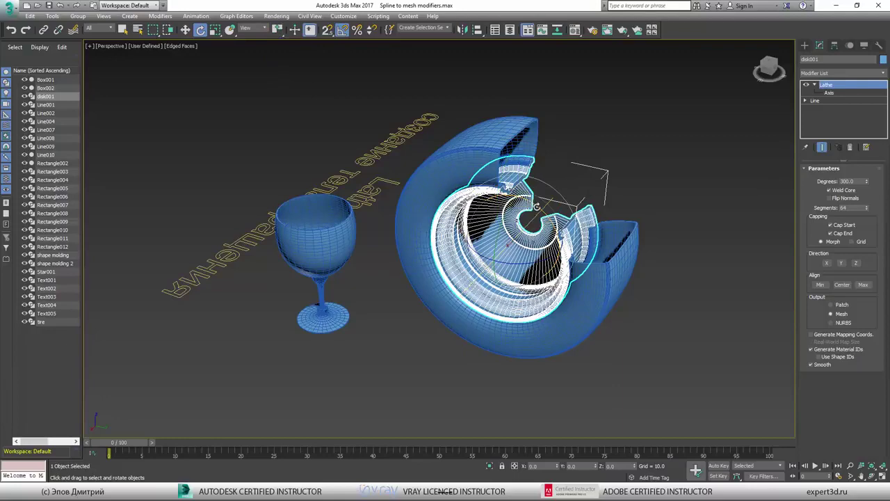
click(609, 162)
alt+middle_drag(609, 162, 705, 184)
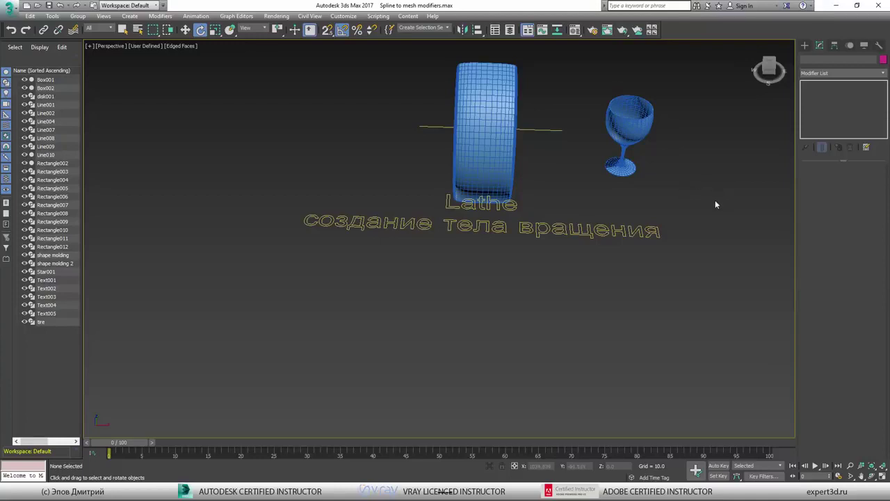
- Select the line running along the base of the walls in the Sweep example room, with the Move tool active
scroll(716, 200, down, 5)
alt+middle_drag(478, 231, 443, 215)
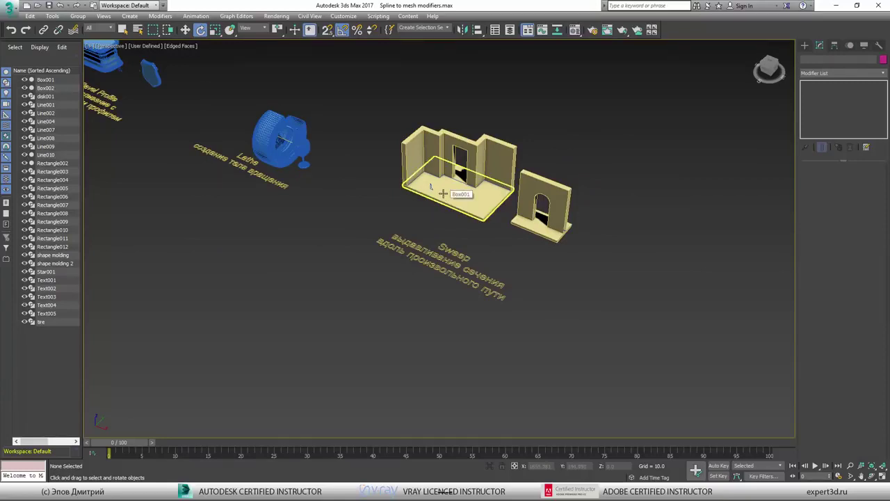
scroll(443, 194, up, 10)
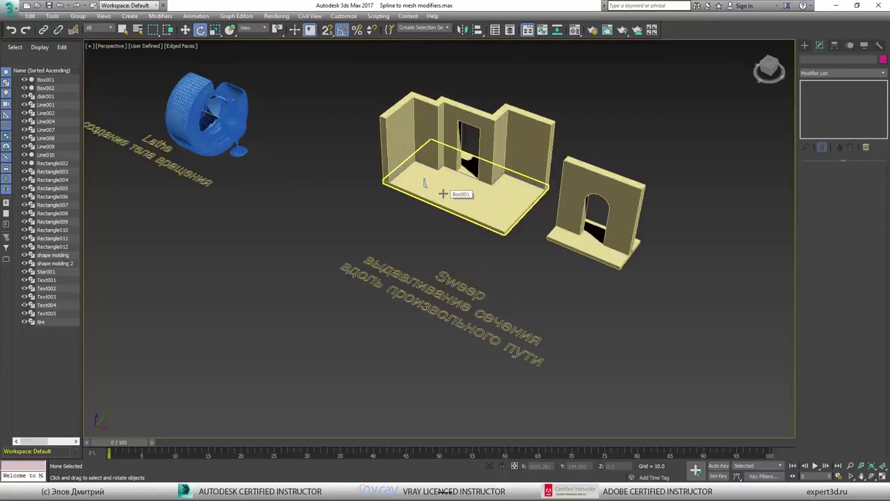
middle_drag(457, 192, 393, 249)
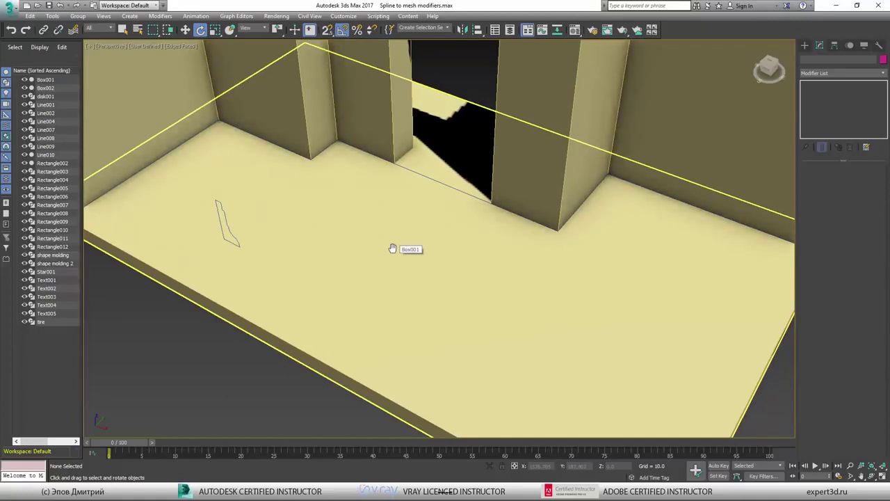
click(429, 178)
key(w)
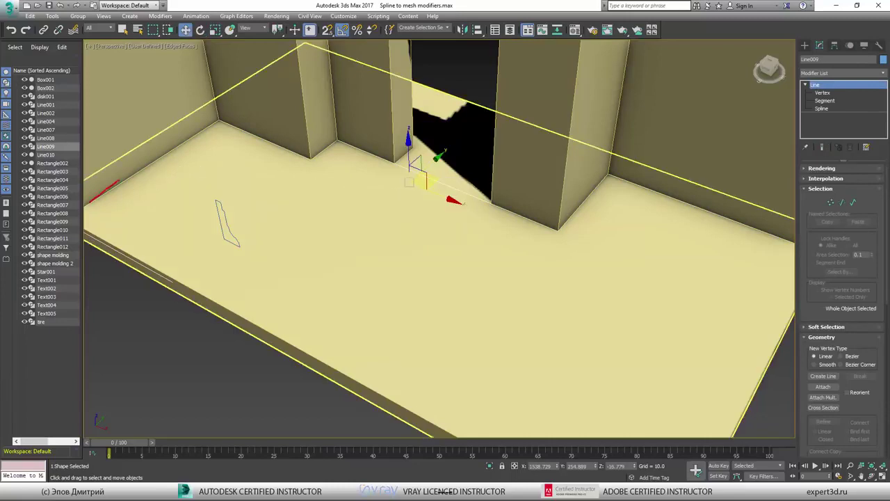
drag(118, 183, 213, 118)
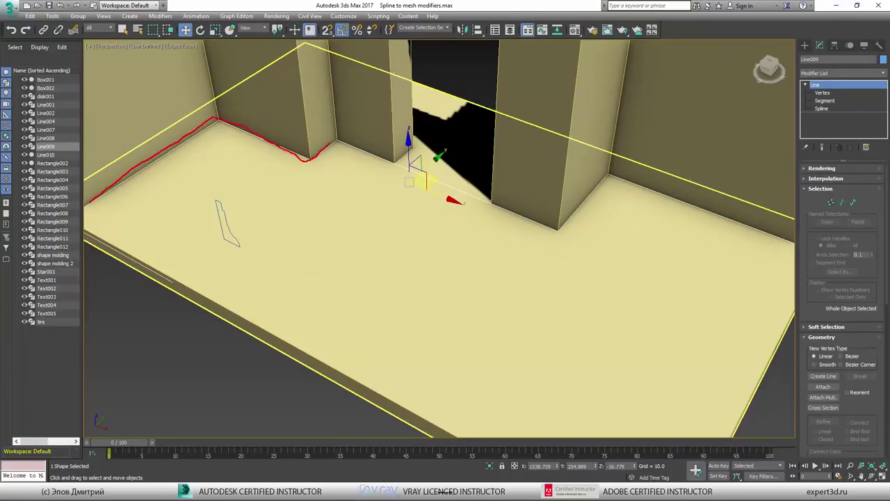
mouse_move(329, 143)
mouse_down()
mouse_move(542, 231)
mouse_move(583, 192)
mouse_up()
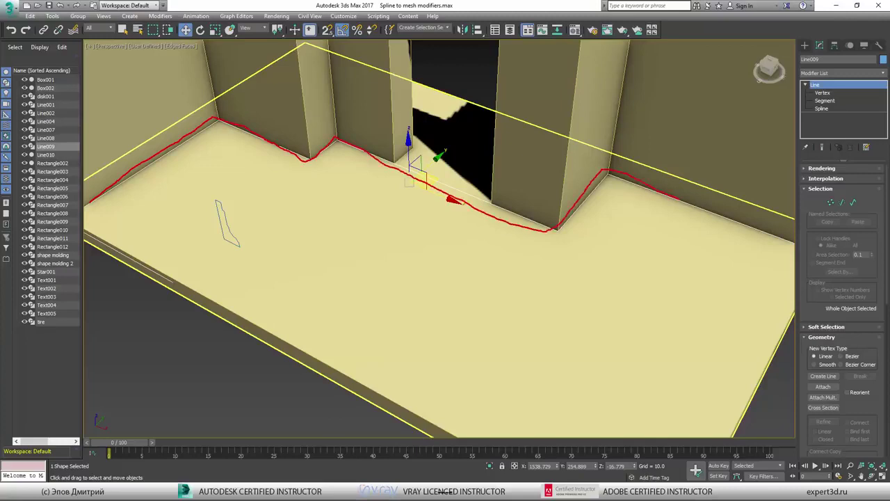
drag(681, 200, 808, 253)
mouse_move(211, 220)
mouse_down()
mouse_move(211, 252)
mouse_move(276, 224)
mouse_move(203, 241)
mouse_up()
key(Escape)
alt+middle_drag(208, 222, 239, 199)
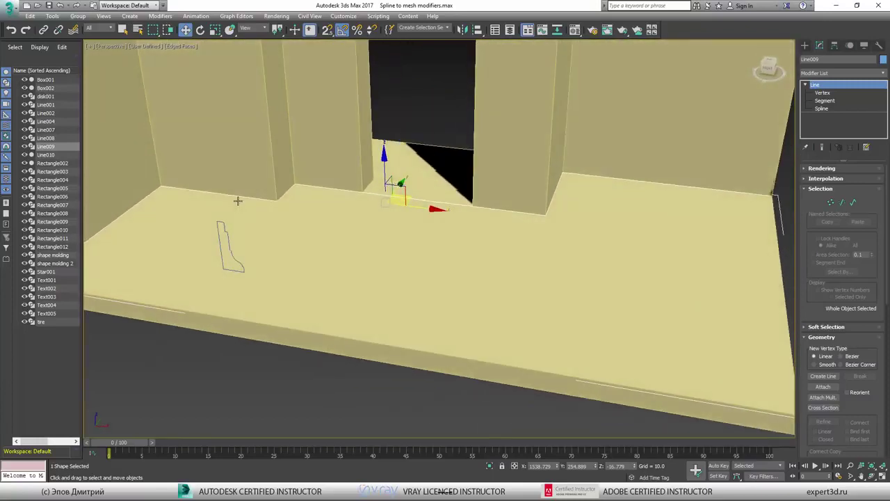
mouse_move(219, 228)
mouse_down()
mouse_move(259, 228)
mouse_move(253, 263)
mouse_move(227, 267)
mouse_move(222, 230)
mouse_up()
key(Escape)
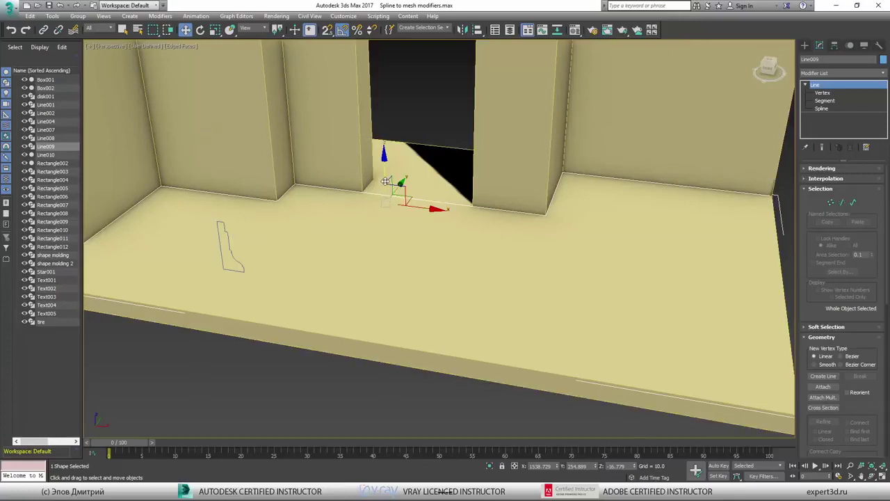
drag(394, 187, 392, 157)
key(ctrl+z)
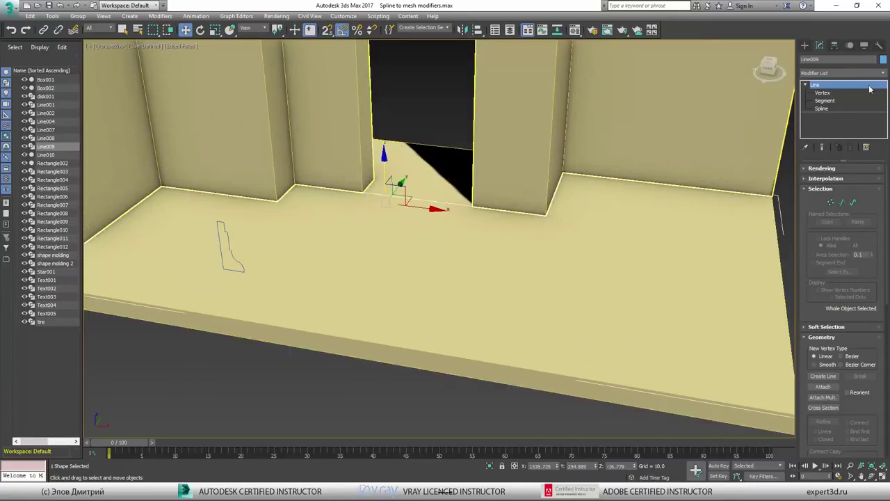
- Apply a Sweep modifier to the line along the walls and review its built-in sections, keeping Angle
click(882, 73)
drag(883, 101, 875, 296)
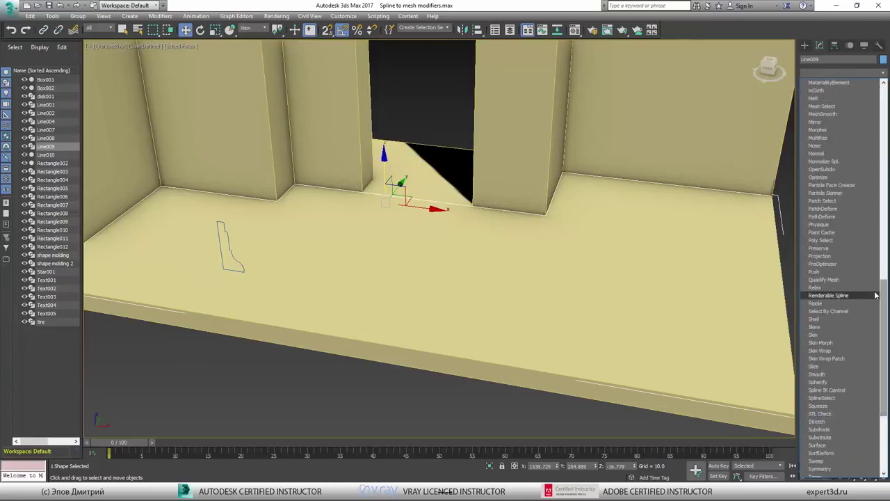
click(833, 461)
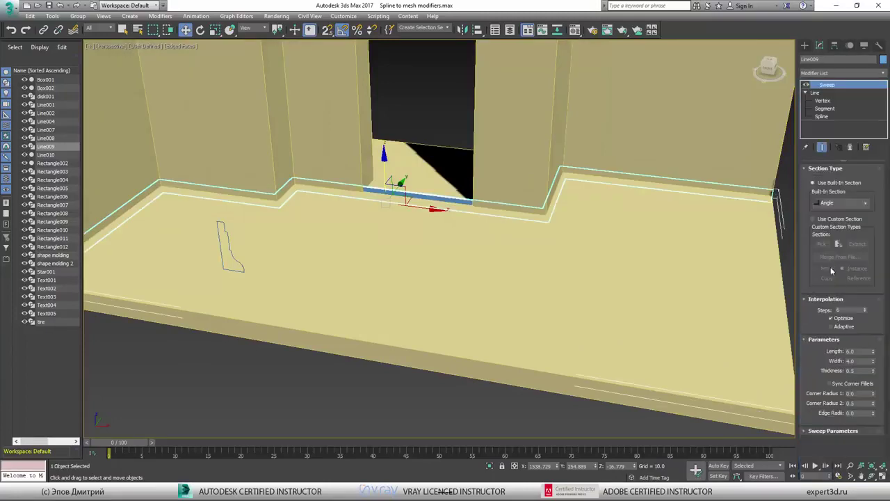
click(834, 203)
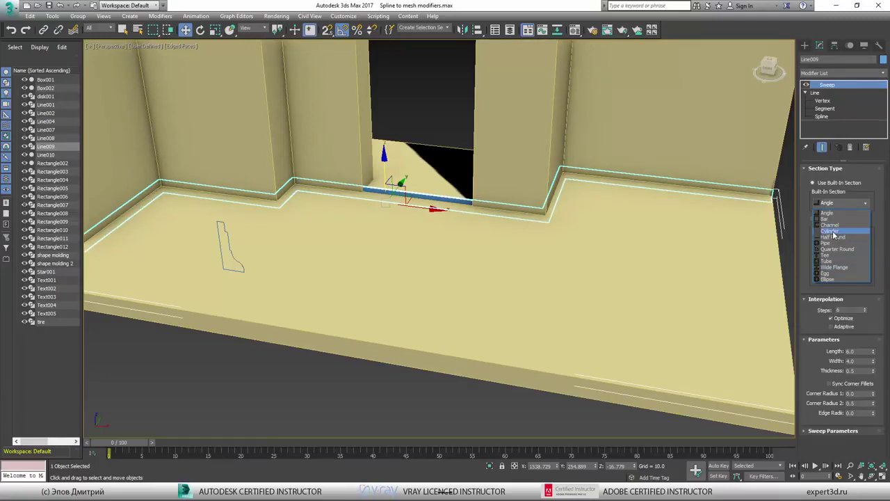
click(828, 213)
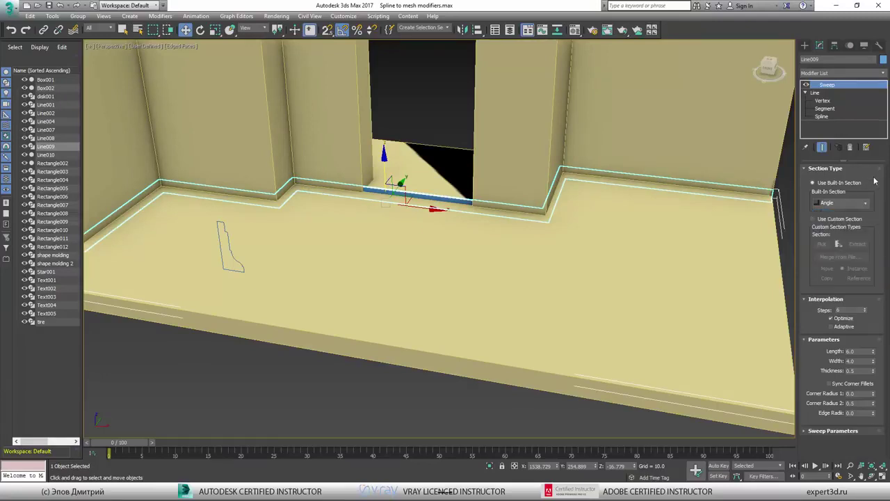
- Switch the Sweep on the wall line to a custom section and pick the molding profile spline lying on the floor
click(815, 220)
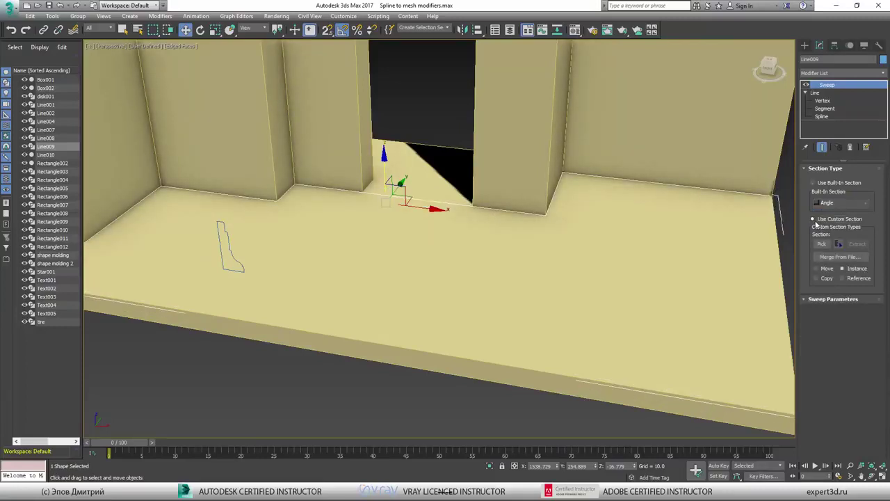
click(821, 244)
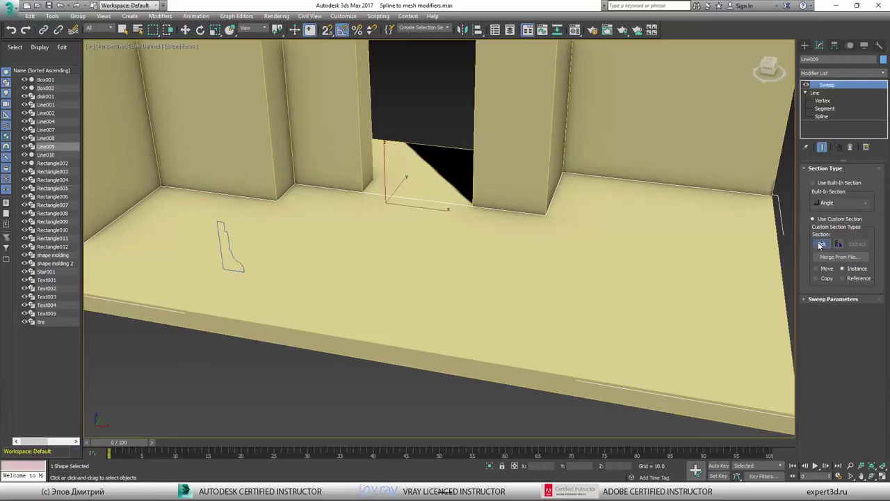
click(224, 231)
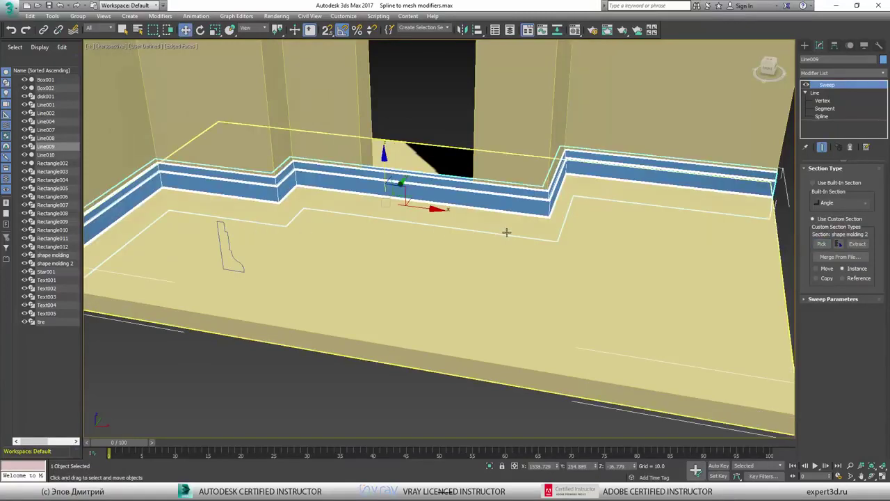
- Examine how the swept molding sits against the wall and floor at its open end, in wireframe and shaded display
scroll(490, 234, up, 3)
scroll(491, 233, down, 3)
alt+middle_drag(491, 233, 626, 236)
key(F3)
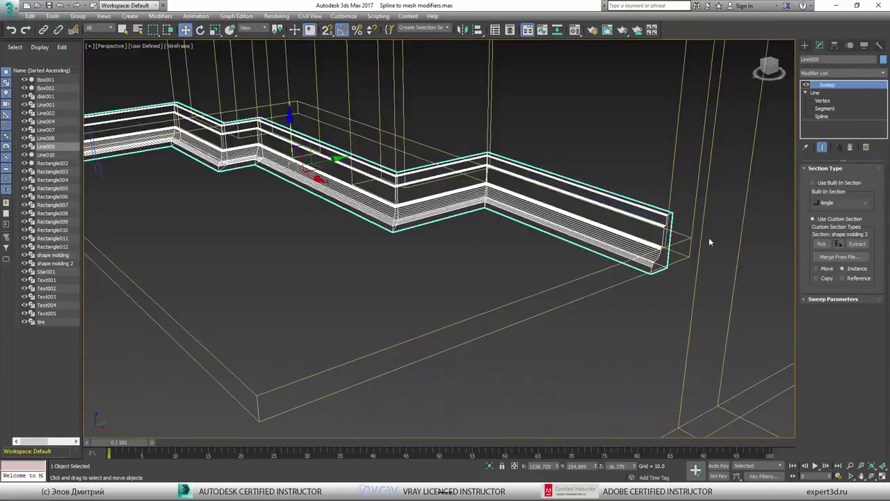
scroll(694, 238, up, 5)
scroll(694, 238, down, 5)
alt+middle_drag(694, 237, 555, 252)
key(F3)
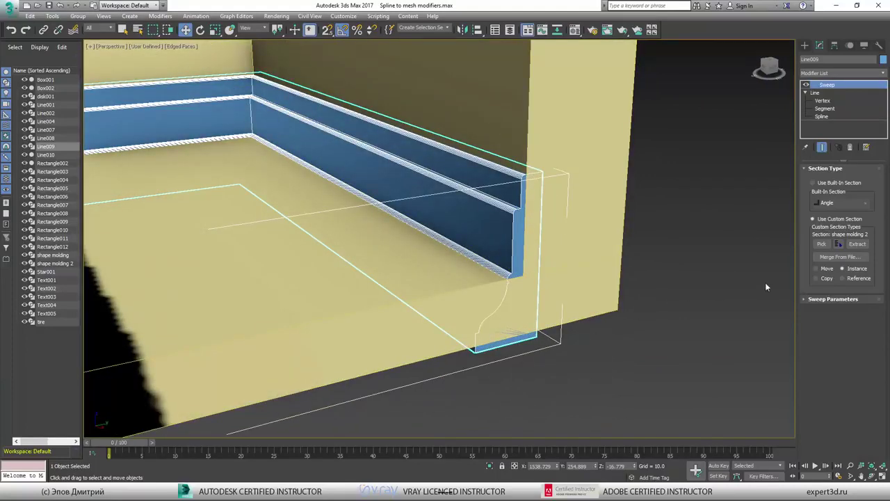
- Show the Sweep Parameters and set the section's pivot alignment to its bottom-left point, after trying the bottom-right one
click(804, 300)
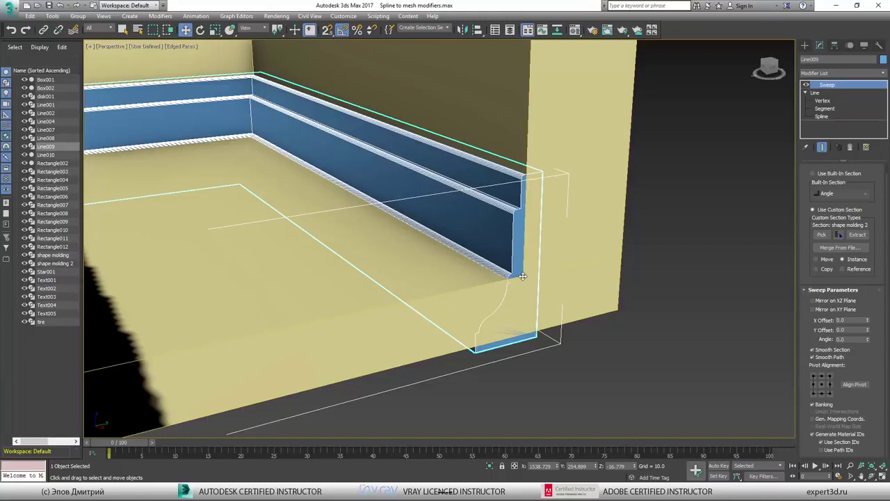
click(811, 404)
click(830, 394)
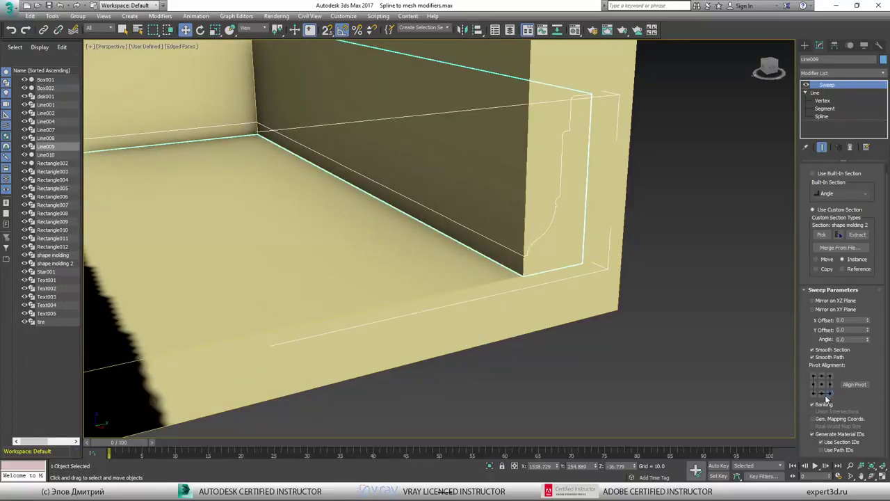
click(813, 394)
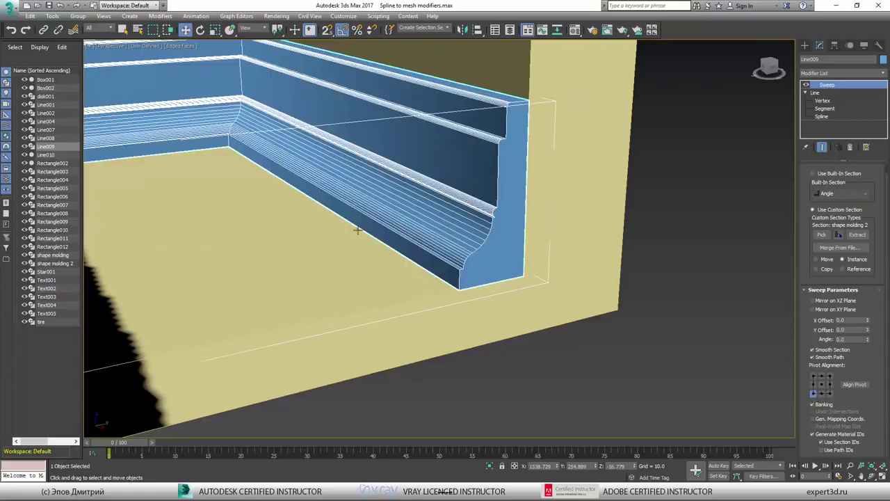
- Try mirroring the baseboard's section on the XZ and XY planes, and try changing the section's angle
alt+middle_drag(357, 229, 534, 286)
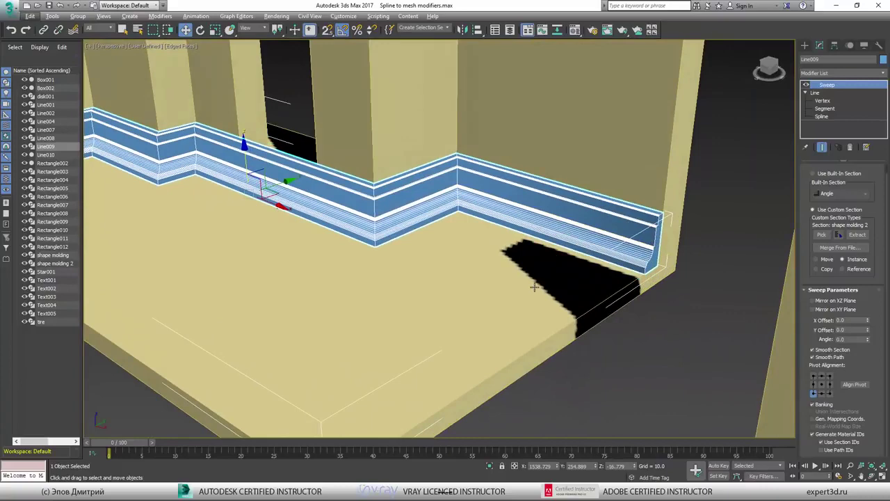
scroll(638, 267, up, 2)
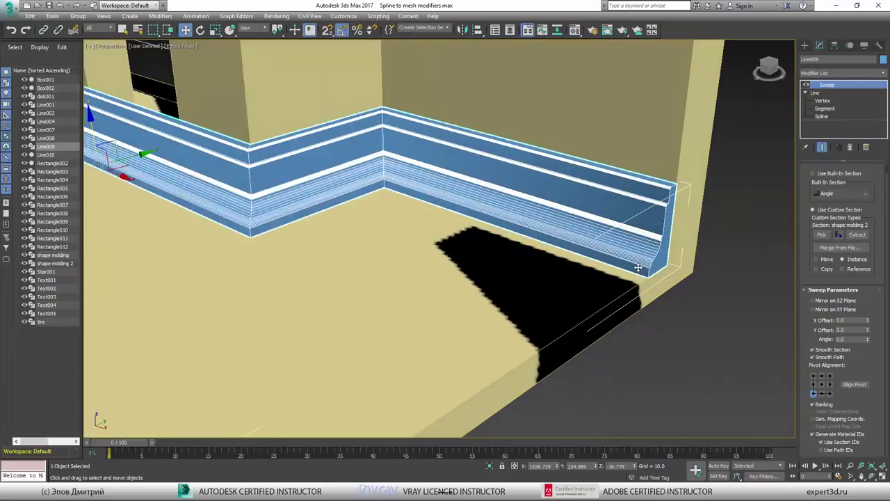
scroll(638, 267, up, 1)
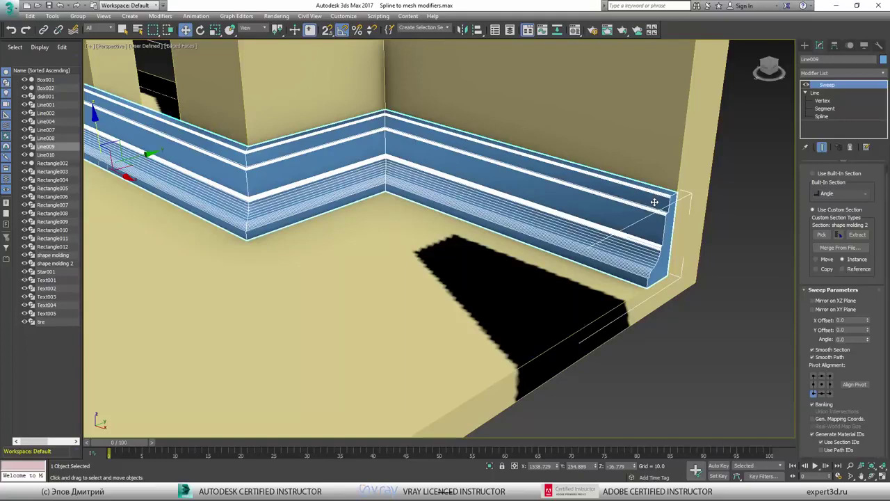
click(820, 302)
click(821, 301)
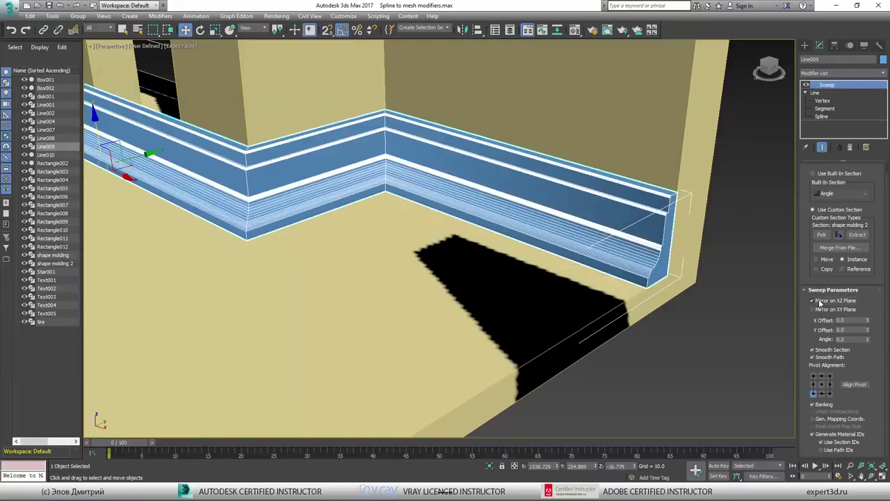
click(820, 301)
click(821, 301)
click(813, 309)
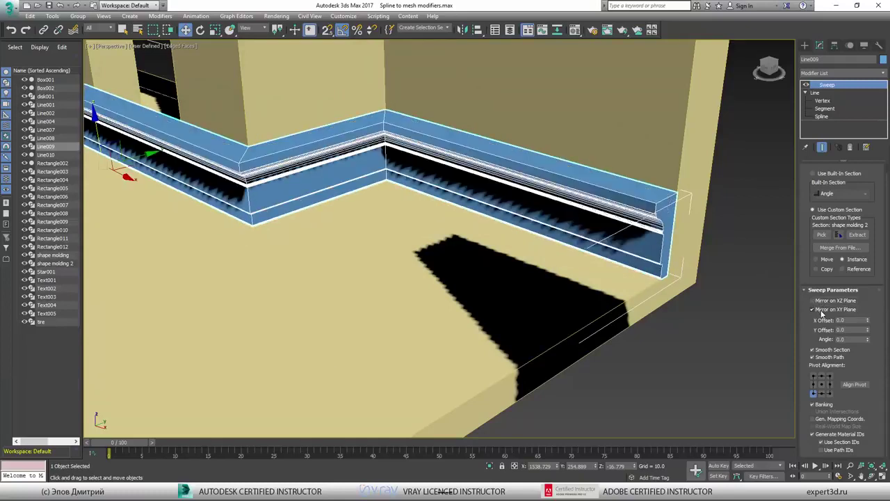
click(822, 311)
click(822, 311)
click(821, 310)
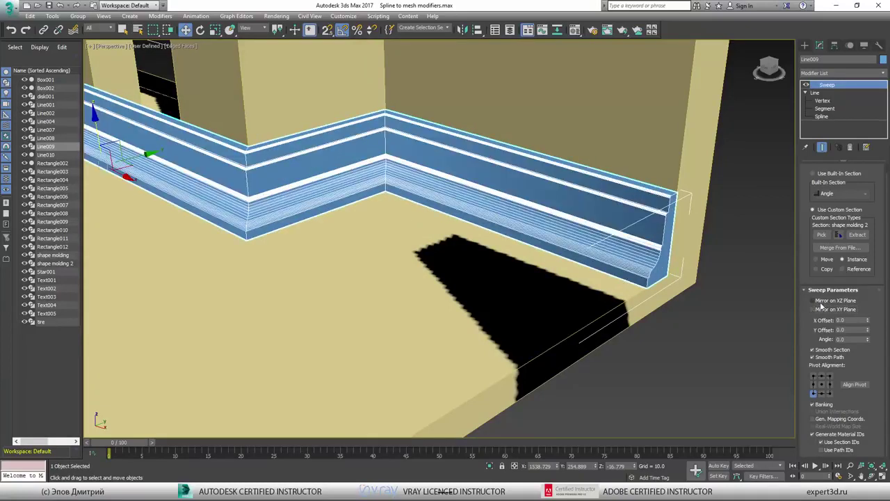
click(821, 303)
click(821, 303)
click(821, 303)
click(821, 303)
click(821, 303)
click(821, 303)
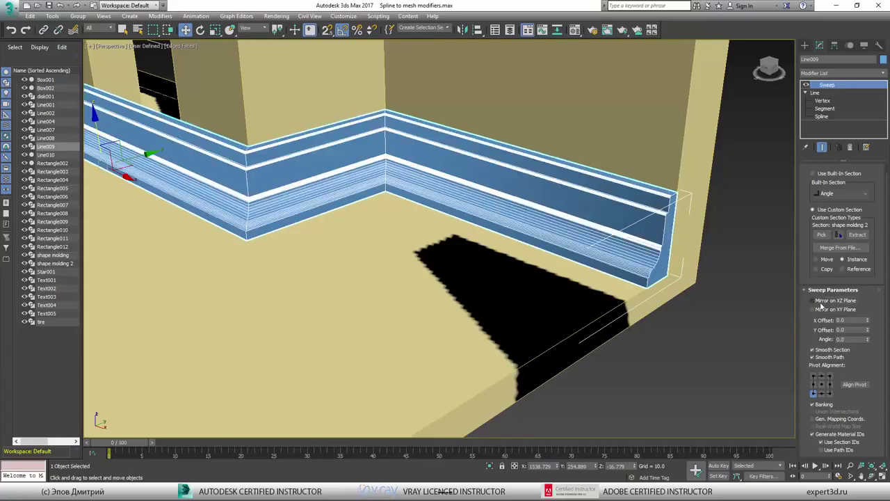
mouse_move(868, 340)
mouse_down()
mouse_move(822, 411)
mouse_move(838, 333)
mouse_move(864, 314)
mouse_move(847, 273)
mouse_move(866, 355)
mouse_up()
right_click(867, 355)
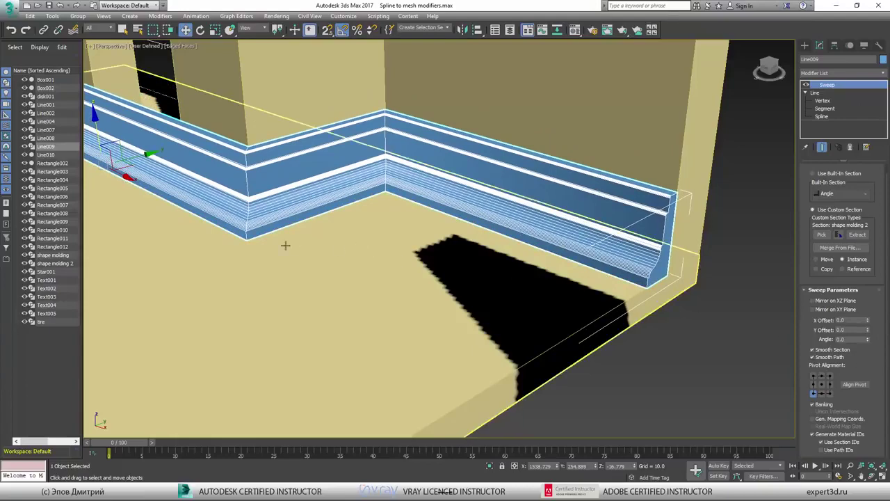
- Hide the edge display in the viewport and, after comparing both states, turn off Smooth Path for the baseboard sweep
mouse_move(284, 245)
middle_down()
mouse_move(279, 239)
mouse_move(622, 245)
mouse_move(615, 286)
mouse_move(568, 285)
middle_up()
key(F4)
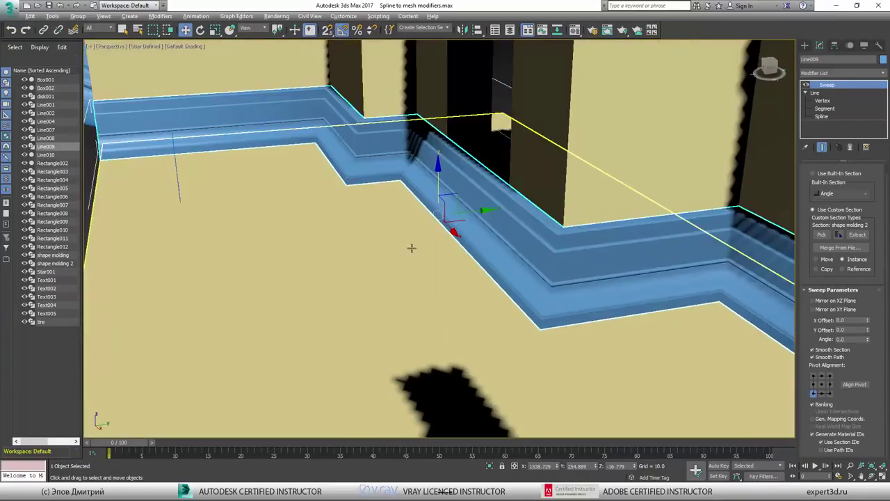
middle_drag(412, 248, 458, 300)
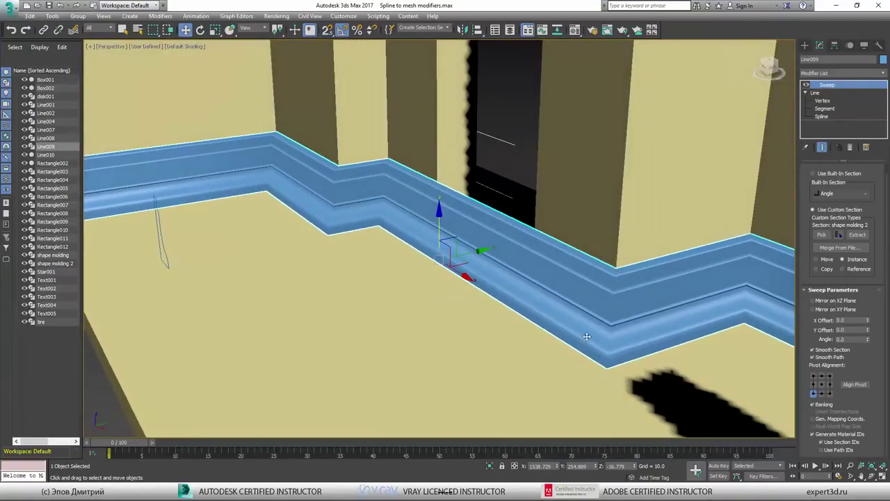
alt+middle_drag(587, 337, 371, 207)
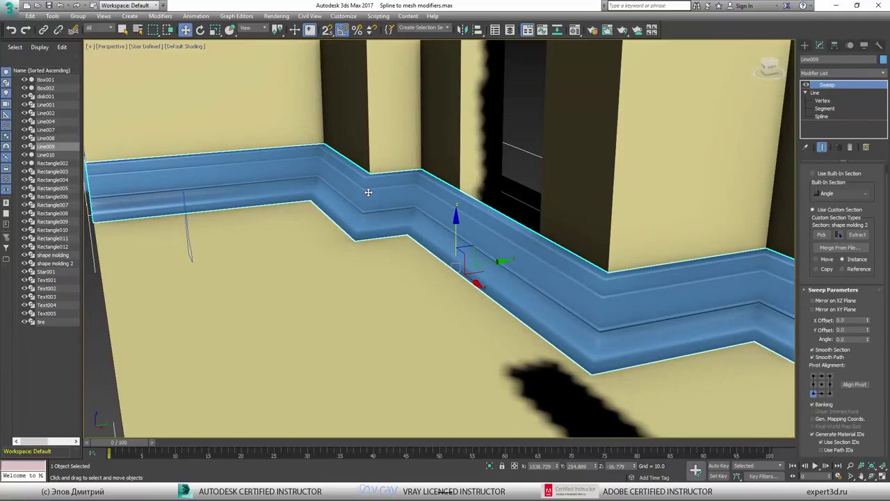
click(812, 357)
click(817, 357)
click(817, 357)
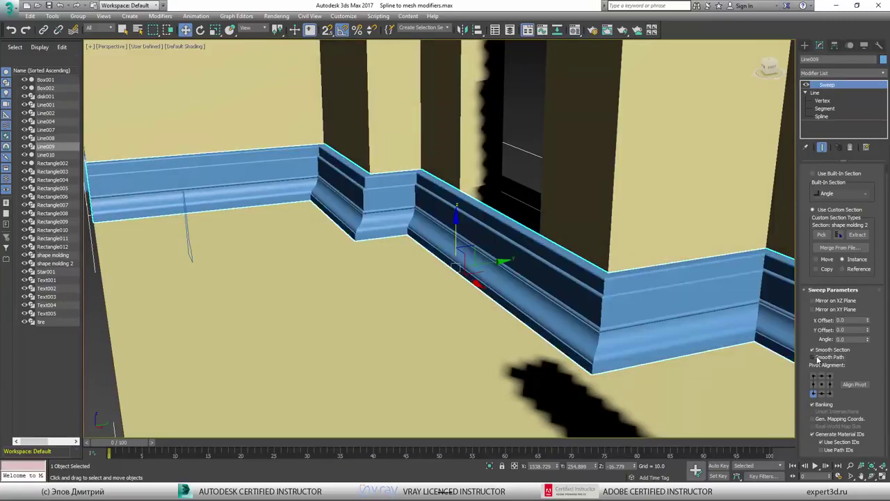
click(818, 358)
click(817, 358)
click(818, 357)
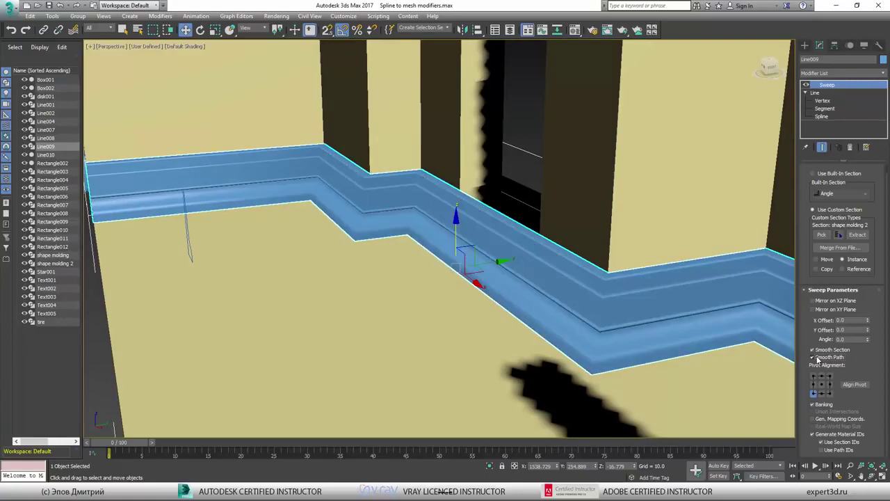
click(818, 357)
- Select the shape molding 2 profile spline on the floor and try scaling the whole object uniformly with the Scale tool
alt+middle_drag(538, 282, 600, 279)
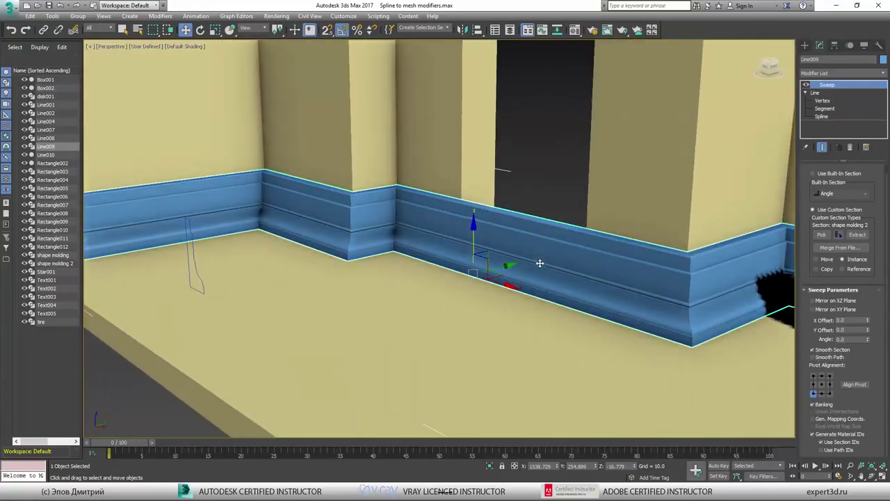
alt+middle_drag(540, 263, 560, 286)
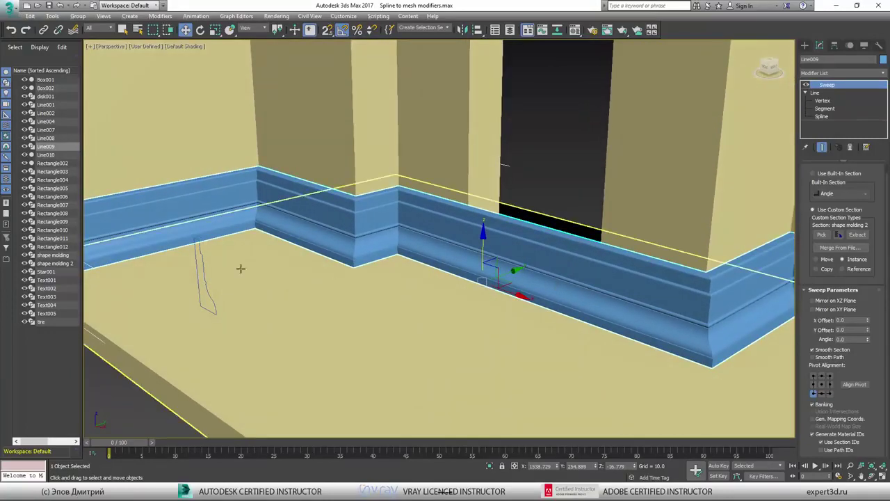
alt+middle_drag(241, 266, 318, 242)
click(314, 250)
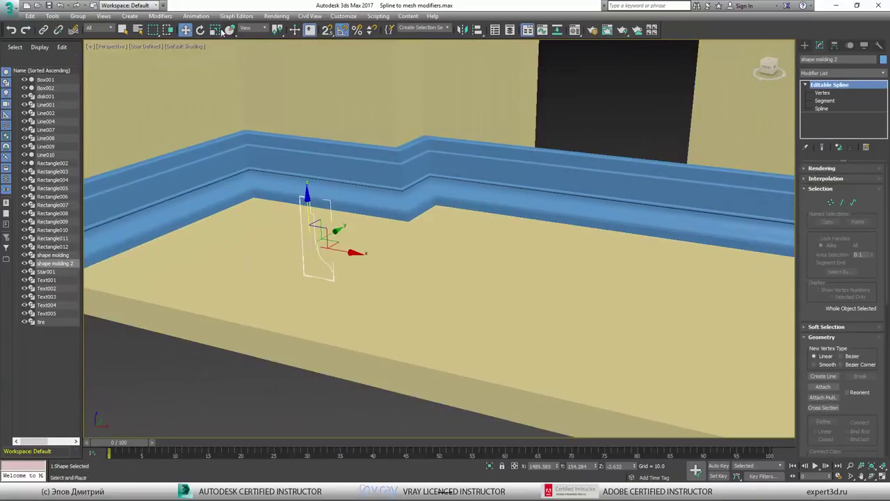
click(215, 29)
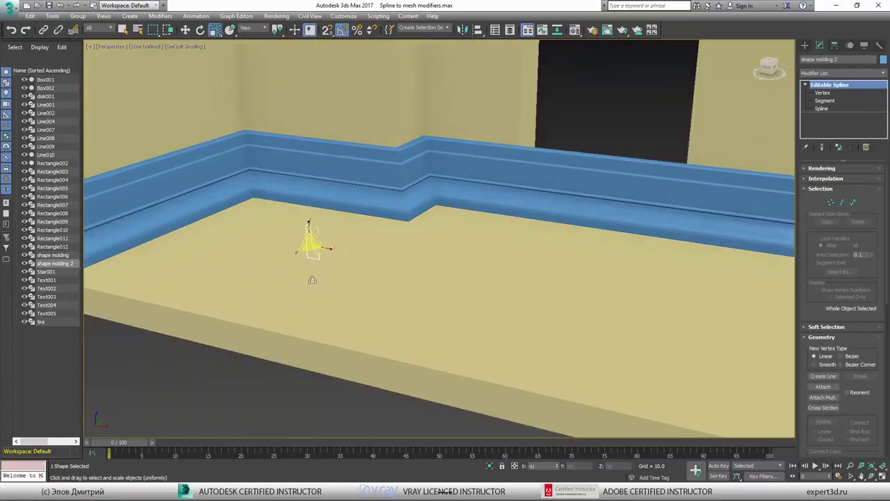
drag(312, 277, 331, 265)
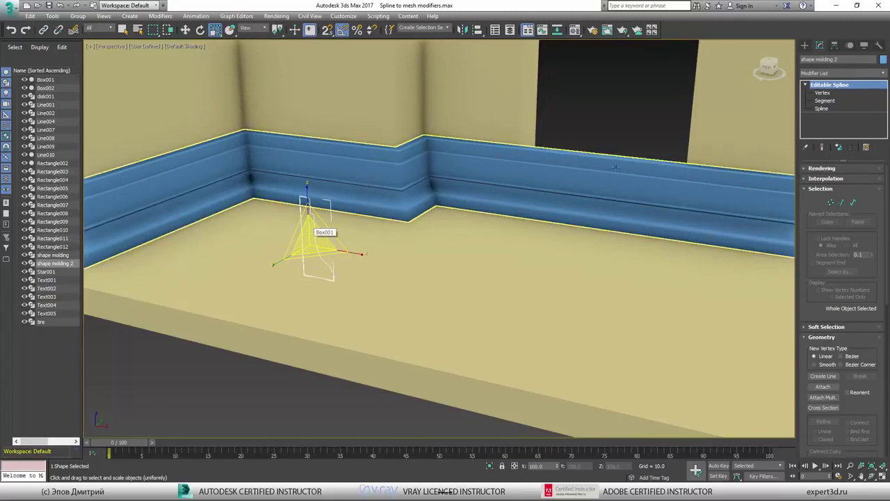
- Scale the molding profile down uniformly at the Spline sub-object level to make the swept baseboard smaller
click(825, 109)
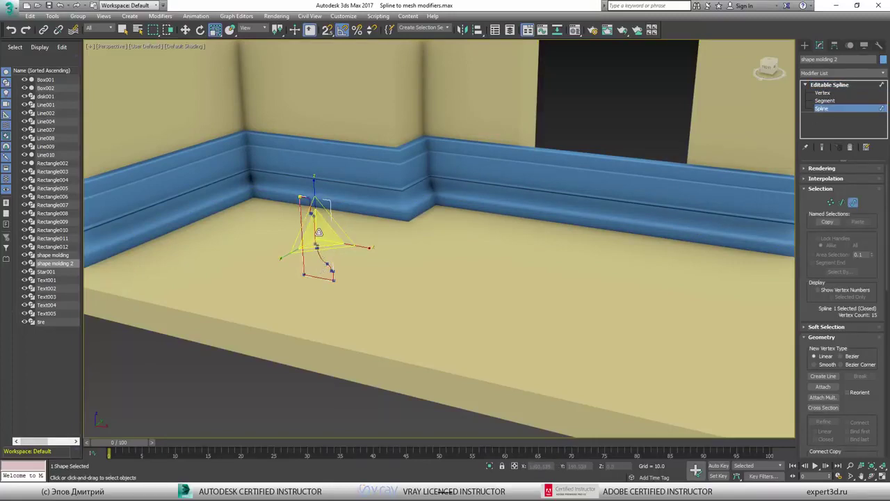
drag(319, 232, 327, 299)
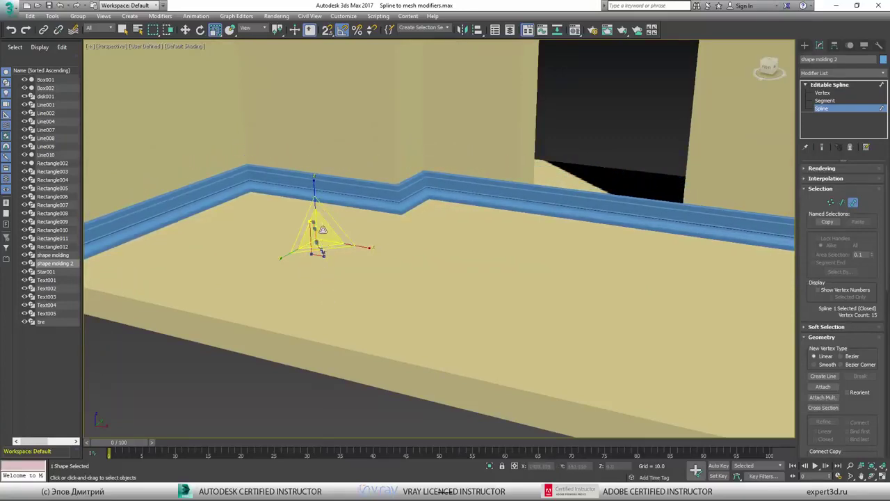
drag(315, 233, 307, 244)
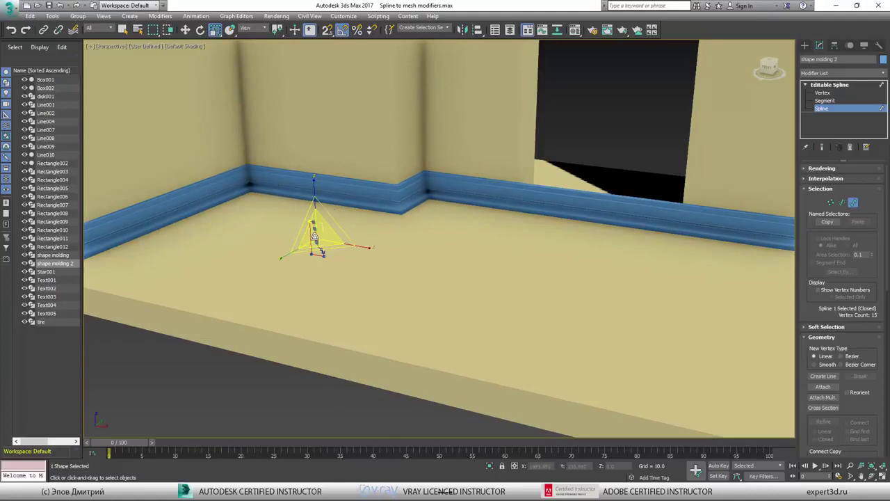
drag(317, 235, 319, 302)
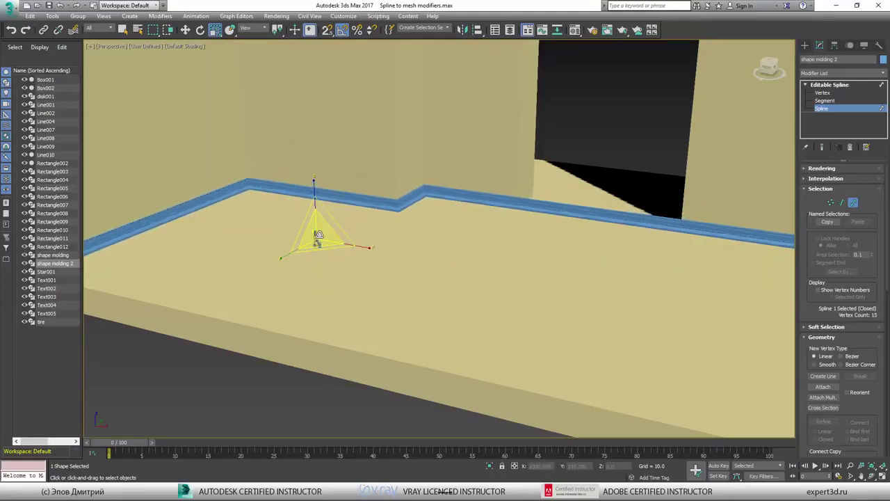
drag(317, 237, 340, 487)
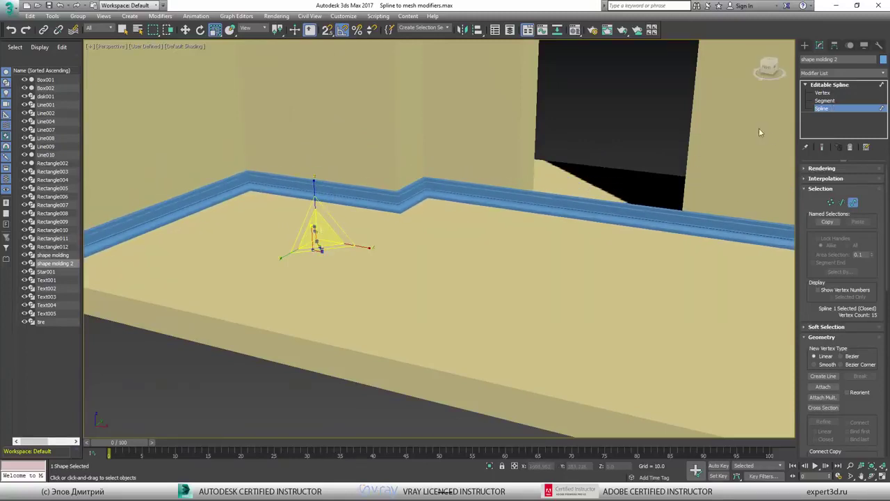
drag(318, 235, 330, 239)
- Lower the top vertices of the molding profile at the Vertex level, then return to the whole Editable Spline
alt+middle_drag(329, 239, 321, 238)
alt+middle_drag(429, 230, 445, 188)
key(1)
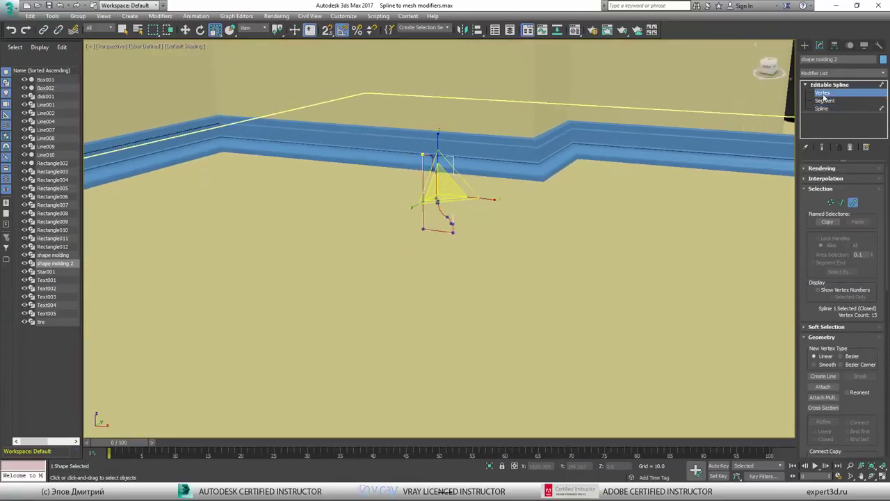
drag(449, 188, 419, 136)
key(w)
click(420, 135)
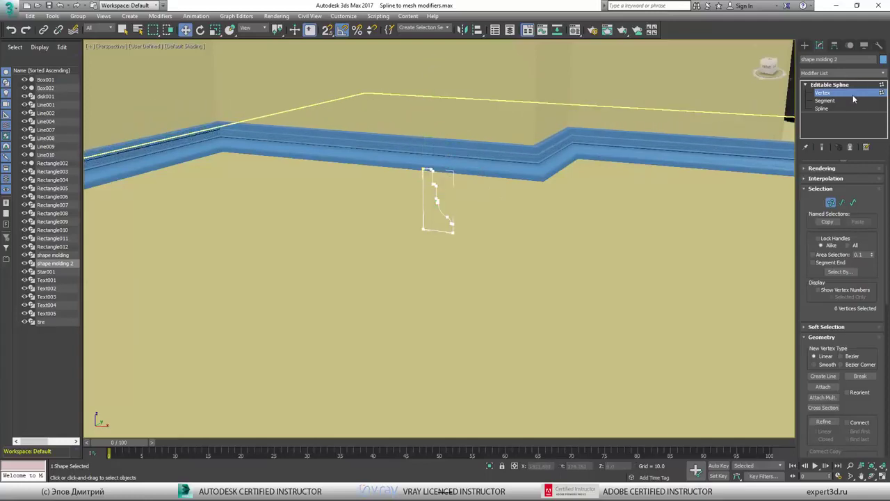
click(830, 84)
- Select the swept baseboard running along the room's walls
alt+middle_drag(487, 174, 479, 212)
scroll(434, 238, up, 3)
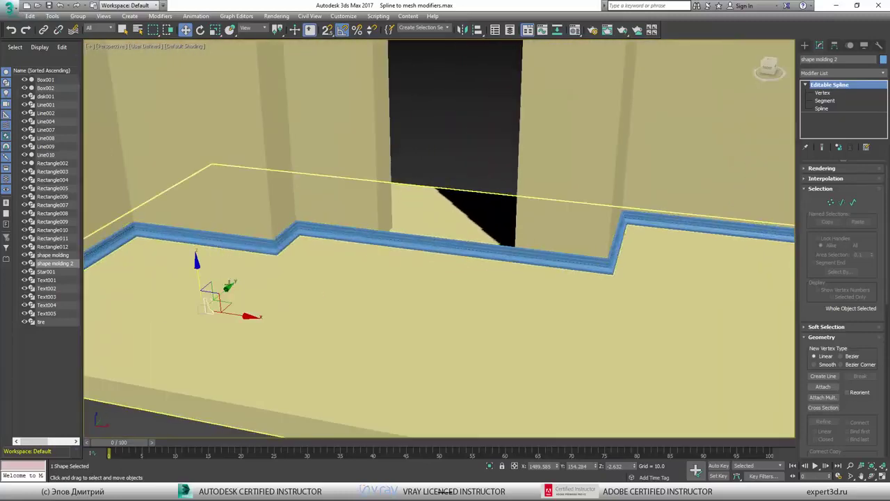
click(465, 249)
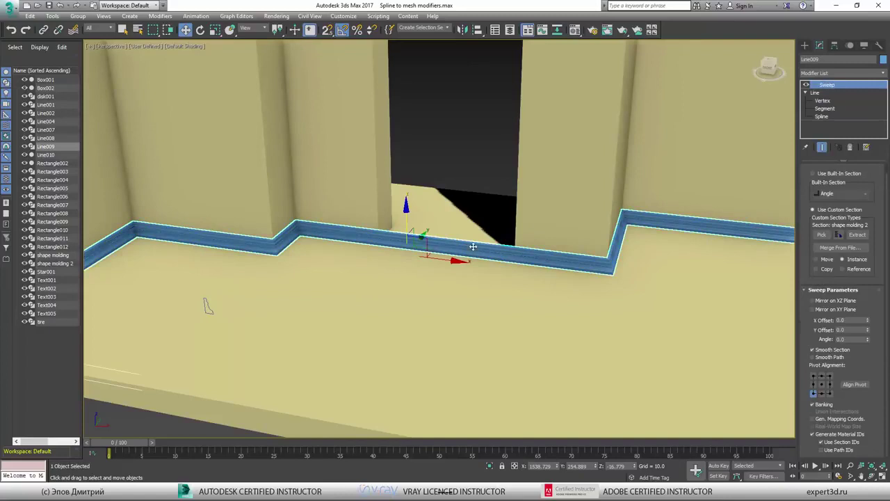
- Refine the baseboard's path line with two new vertices, one at each side of the doorway opening
click(819, 93)
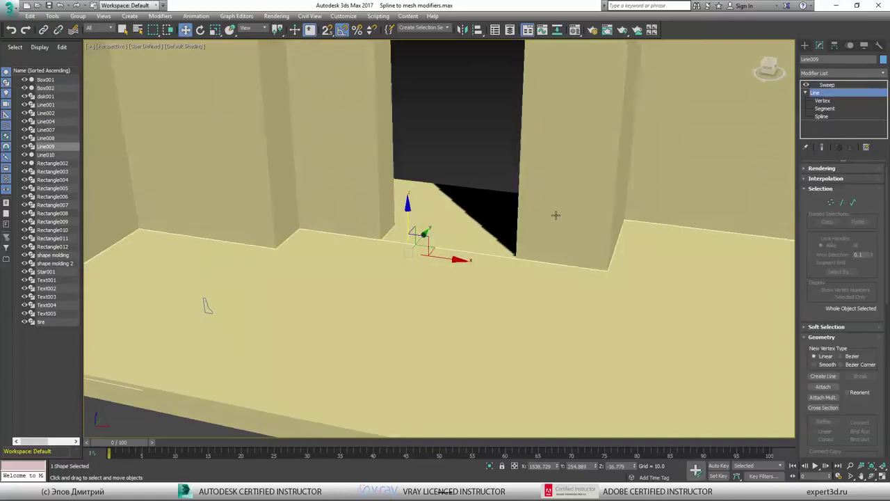
click(823, 101)
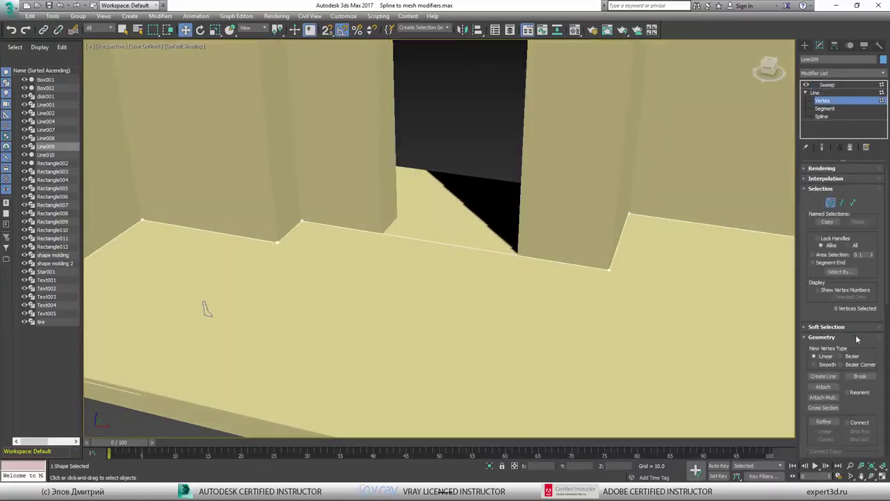
drag(813, 306, 836, 161)
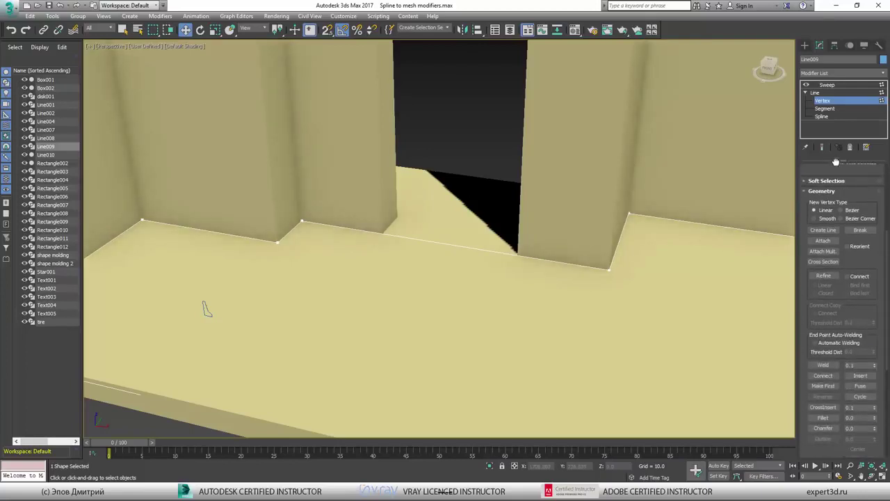
click(824, 275)
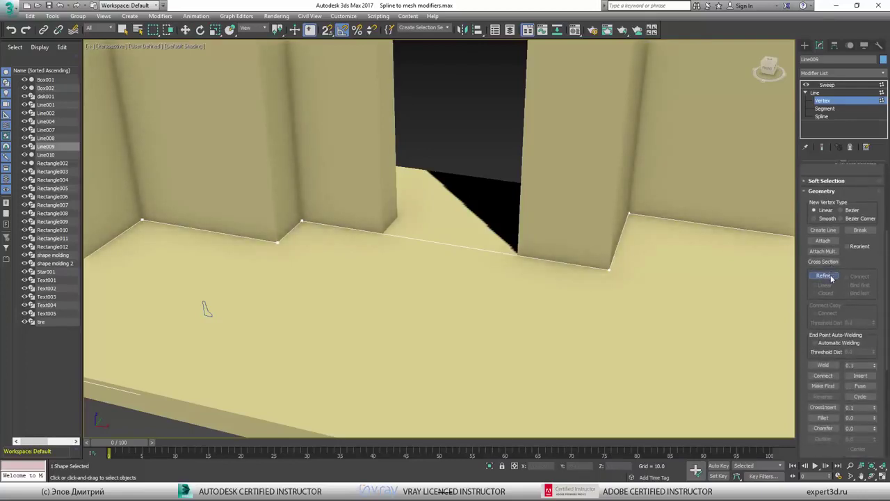
click(383, 233)
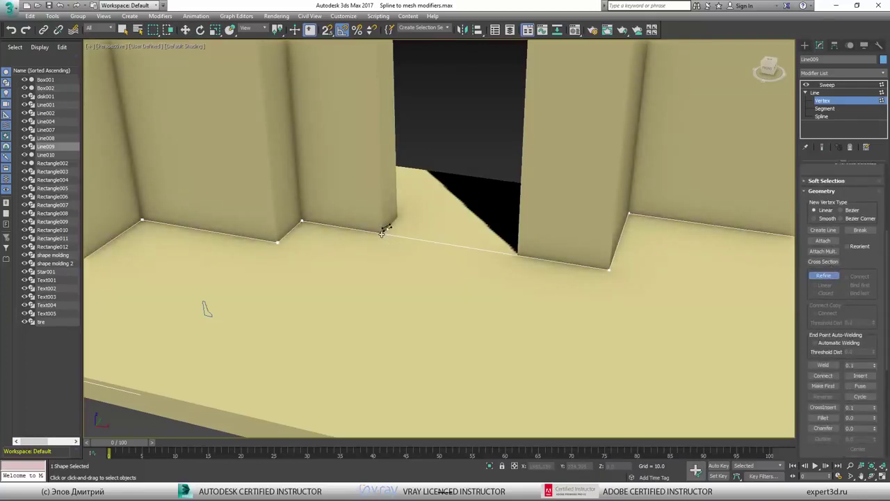
click(518, 254)
right_click(662, 219)
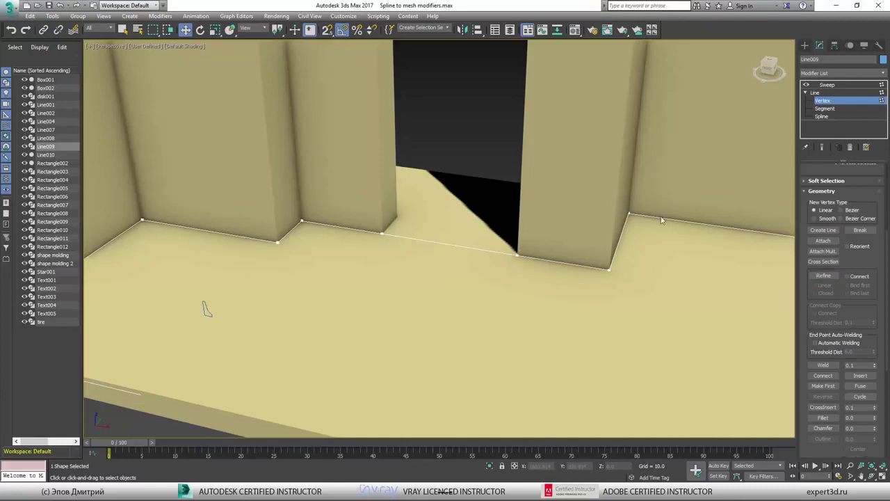
- Delete the path segment crossing the doorway, return to the Sweep modifier, and deselect the baseboard
click(824, 108)
click(465, 246)
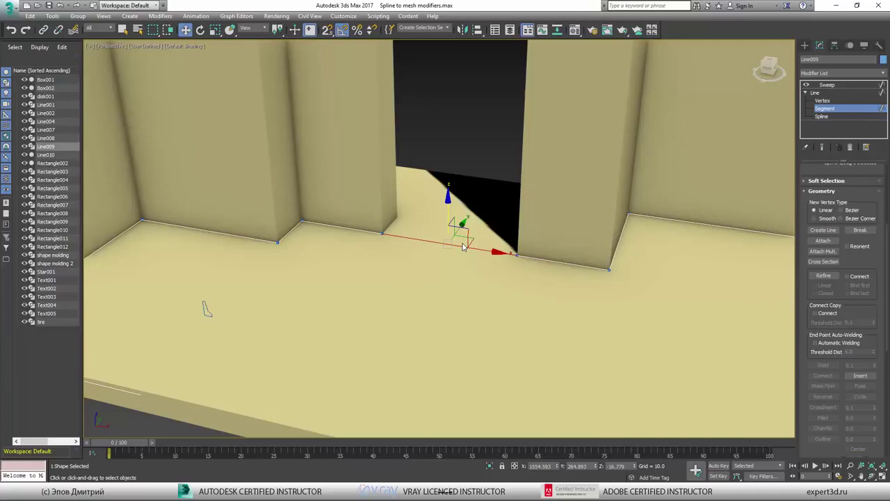
key(Delete)
click(839, 93)
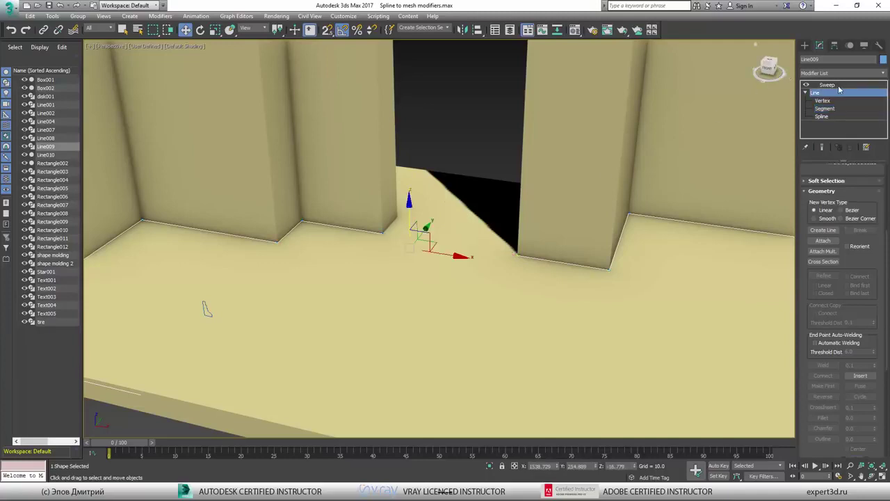
click(839, 85)
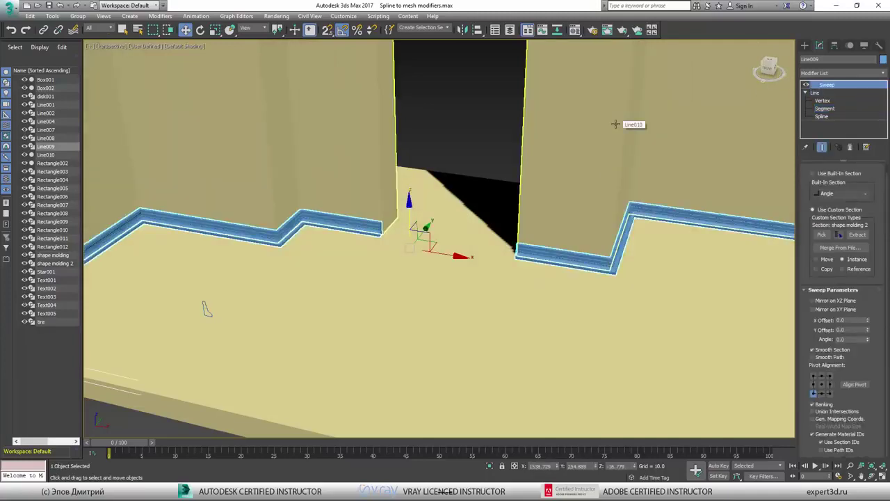
click(479, 145)
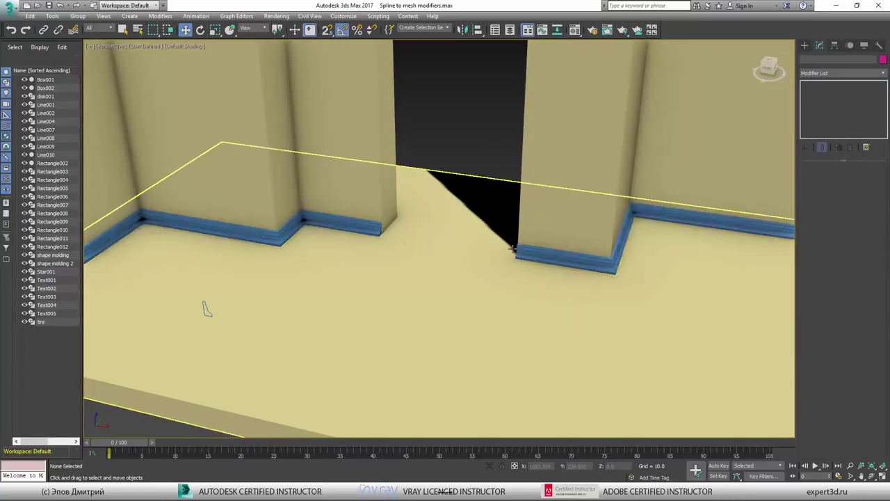
- Examine the interrupted baseboard at the doorway and the outline of the arched opening in the neighbouring wall
middle_drag(461, 240, 436, 225)
scroll(461, 167, down, 6)
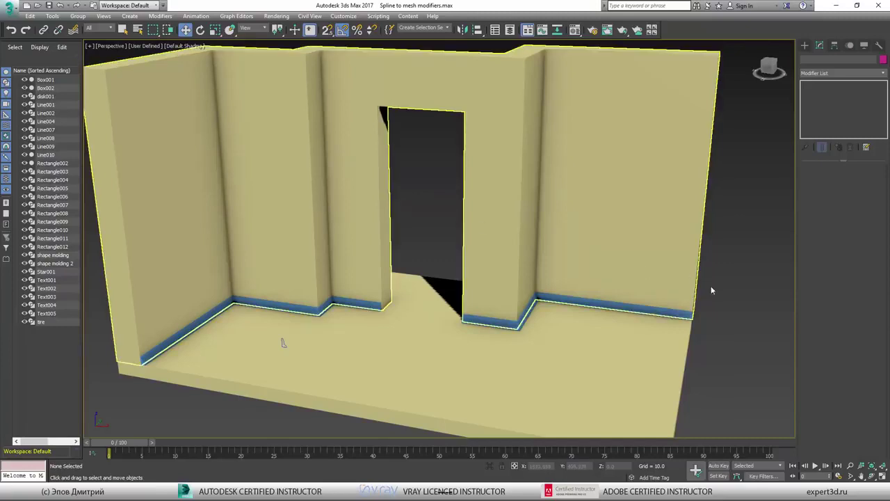
scroll(745, 299, up, 4)
middle_drag(680, 285, 455, 265)
scroll(413, 255, down, 5)
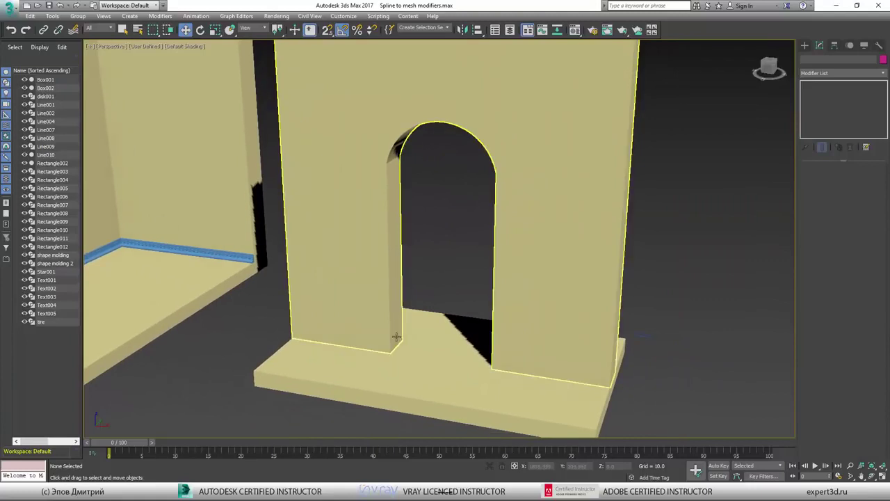
mouse_move(390, 351)
mouse_down()
mouse_move(393, 209)
mouse_move(411, 141)
mouse_up()
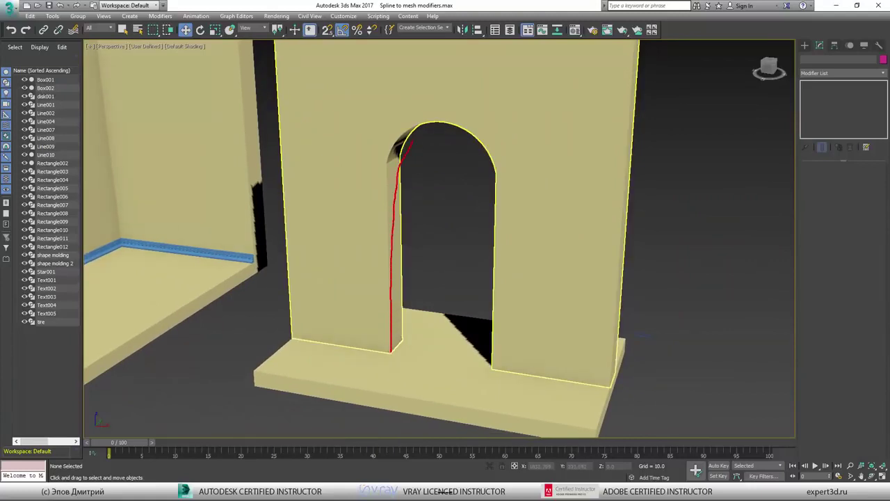
mouse_move(466, 127)
mouse_down()
mouse_move(495, 169)
mouse_move(498, 203)
mouse_move(481, 374)
mouse_up()
drag(678, 309, 565, 327)
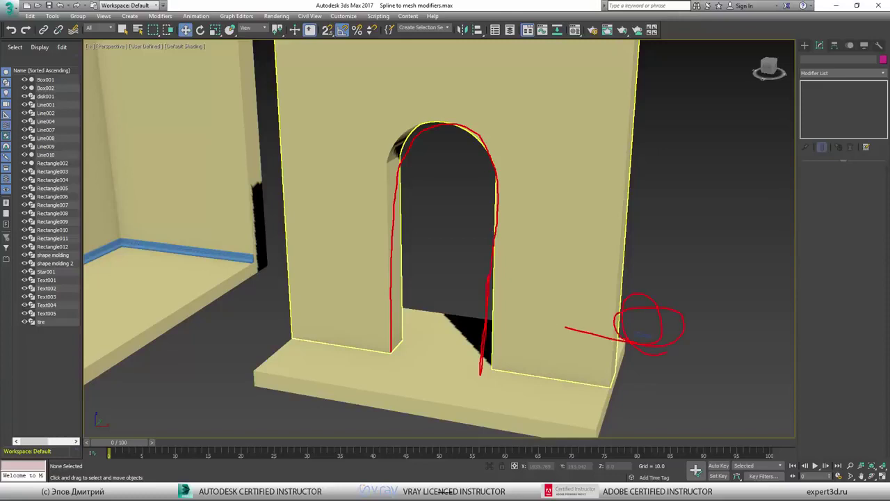
mouse_move(373, 328)
mouse_down()
mouse_move(378, 216)
mouse_move(394, 164)
mouse_up()
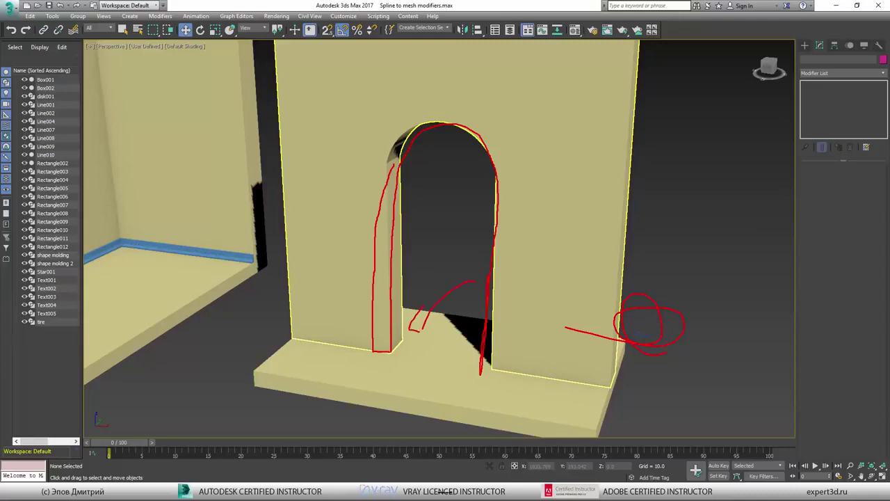
mouse_move(349, 404)
mouse_down()
mouse_move(363, 375)
mouse_move(391, 351)
mouse_up()
key(Escape)
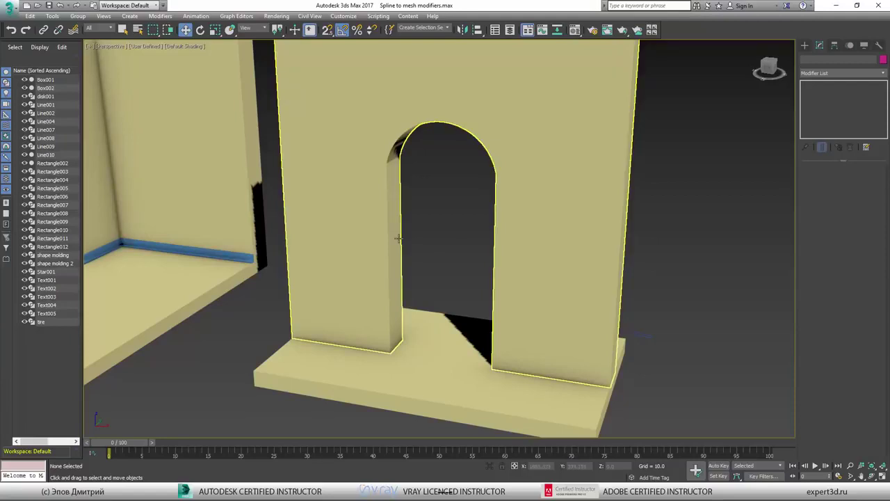
- Detach a copy of the arched opening's segments from the wall's Editable Spline, then return to Extrude and deselect the wall
click(450, 142)
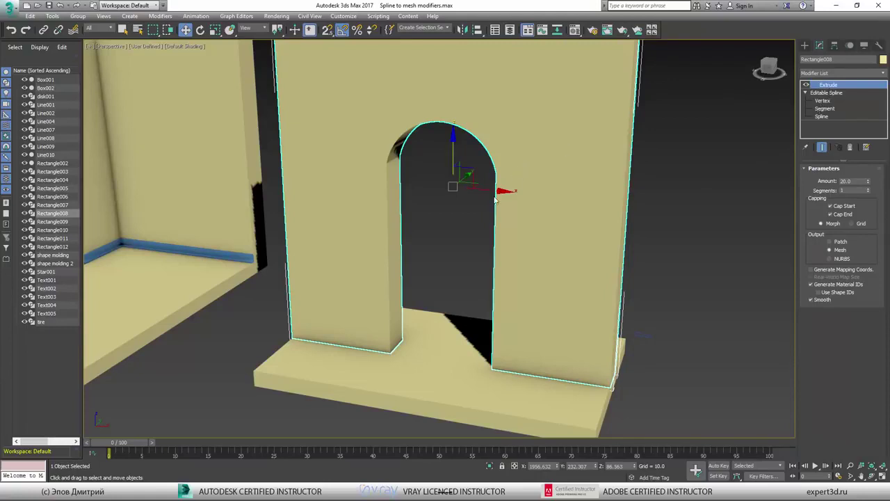
click(824, 93)
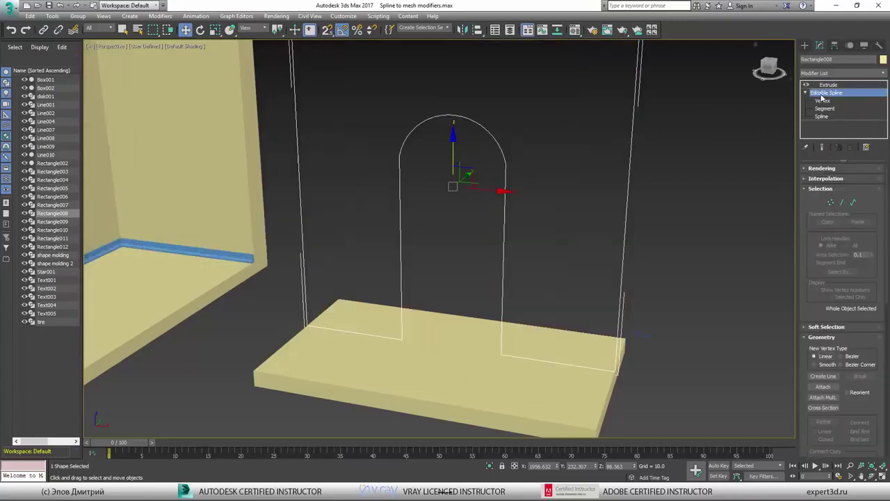
click(825, 108)
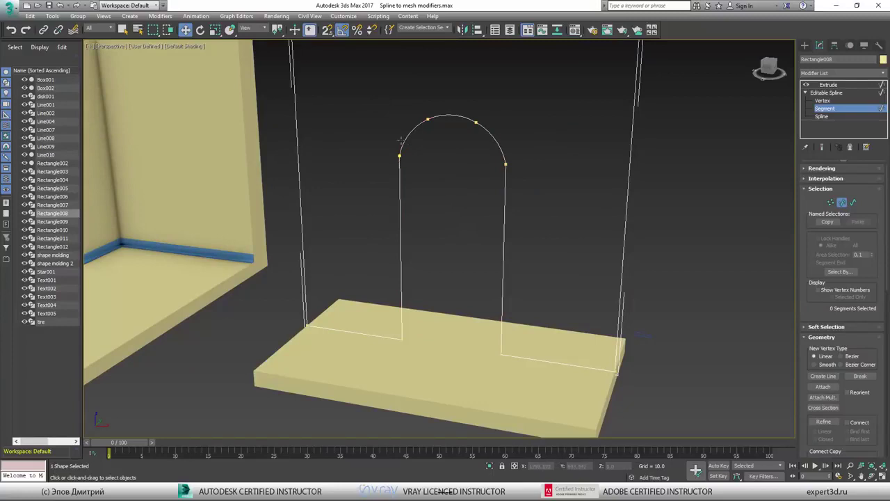
drag(376, 84, 562, 218)
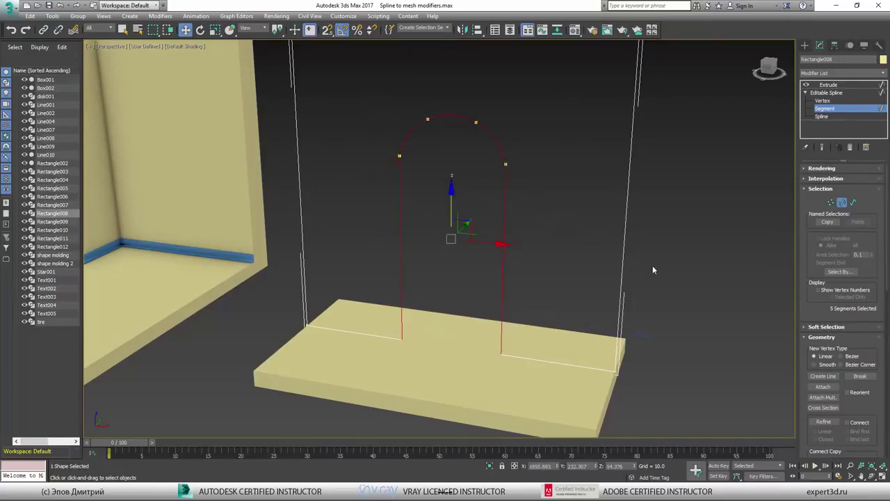
scroll(814, 308, down, 5)
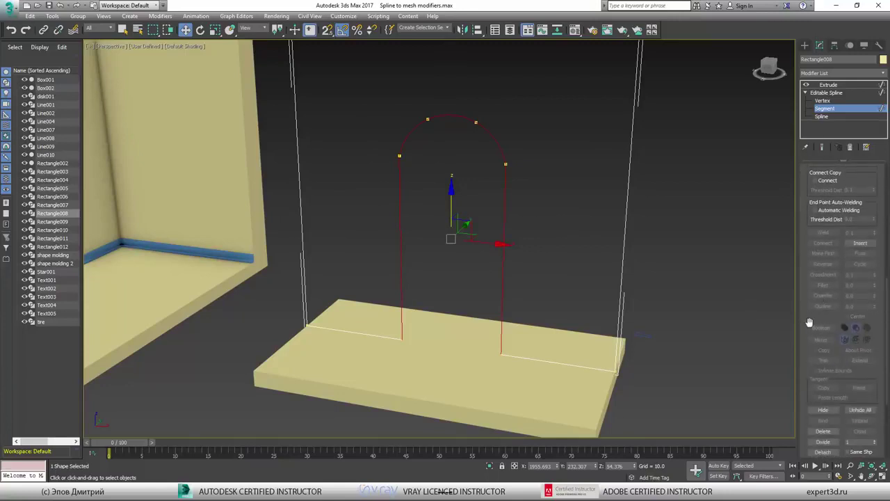
scroll(814, 239, down, 1)
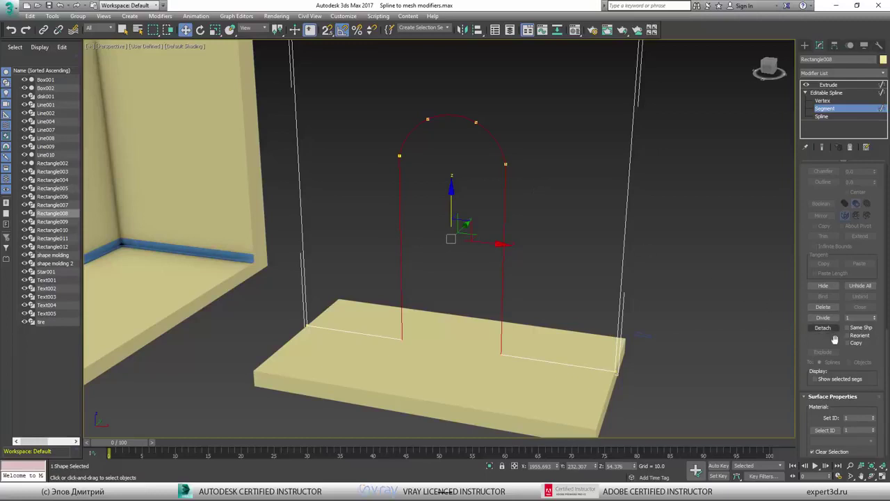
click(848, 344)
click(831, 328)
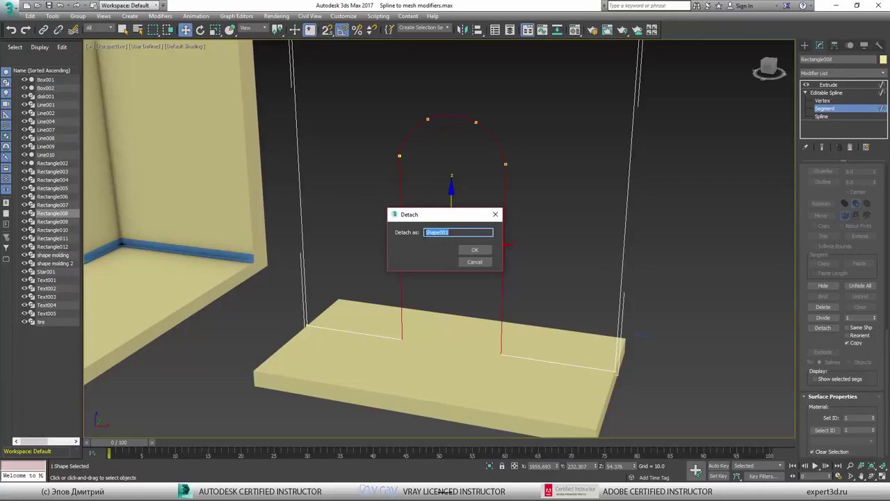
click(470, 249)
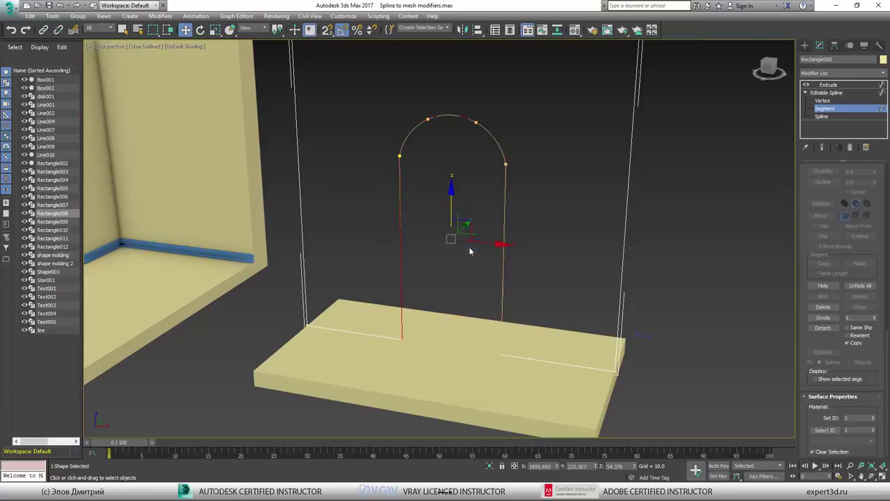
click(829, 84)
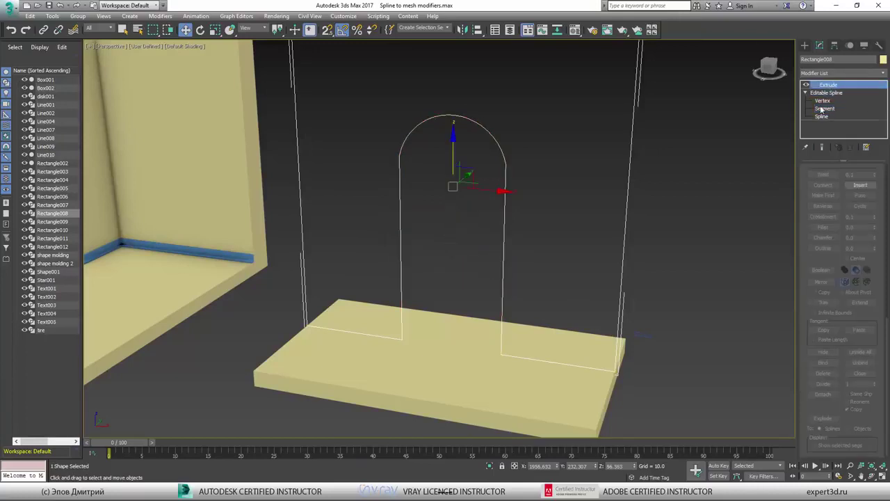
click(758, 207)
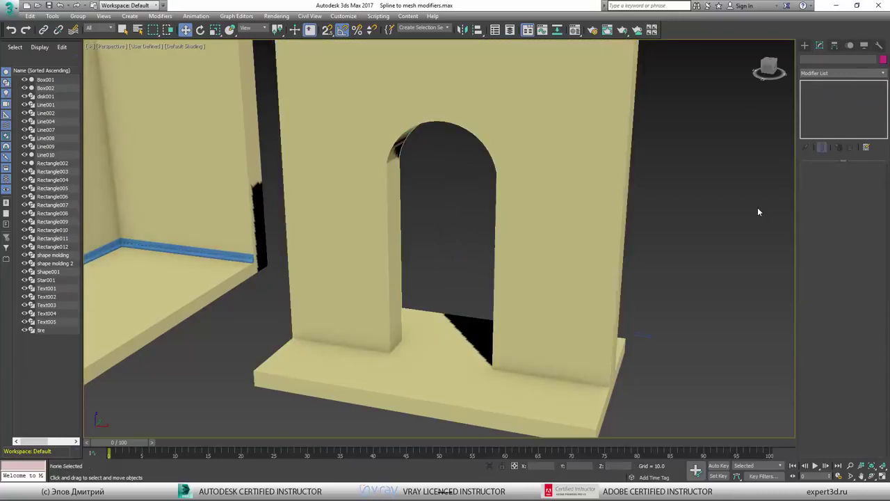
- Select the detached arch spline and move it along Y to the front edge of the wall opening
click(398, 163)
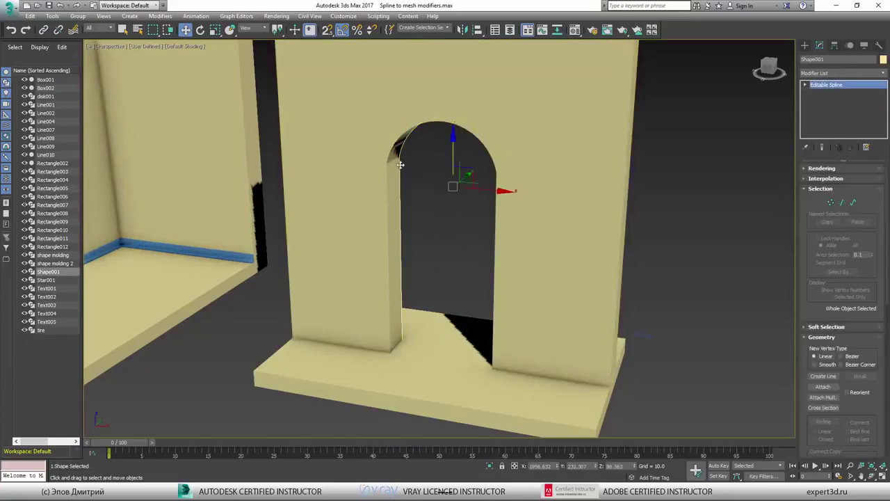
drag(462, 179, 454, 147)
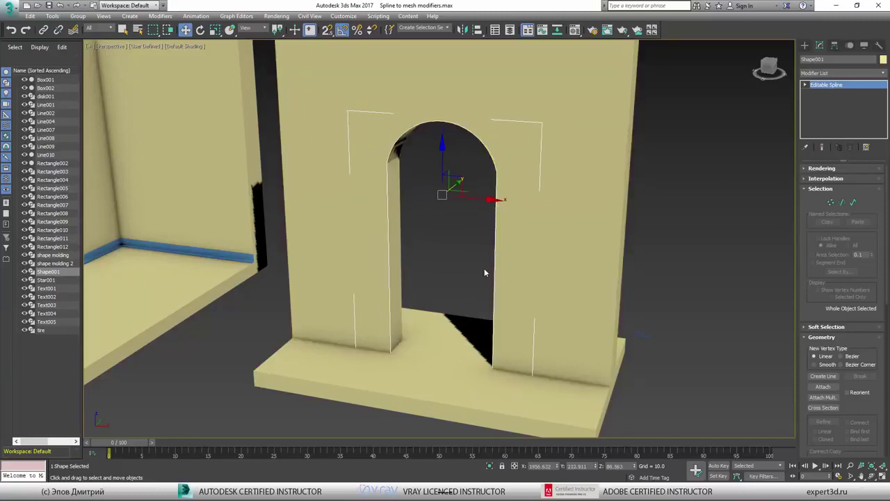
alt+middle_drag(462, 256, 410, 299)
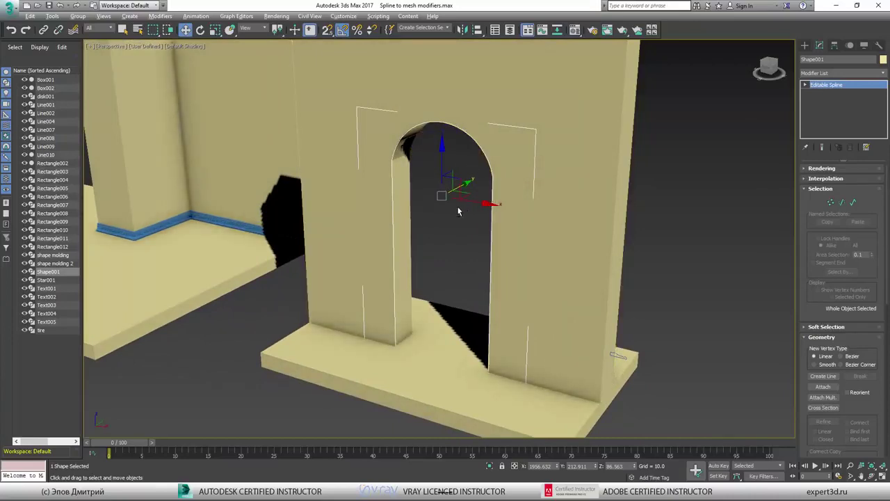
alt+middle_drag(457, 206, 462, 211)
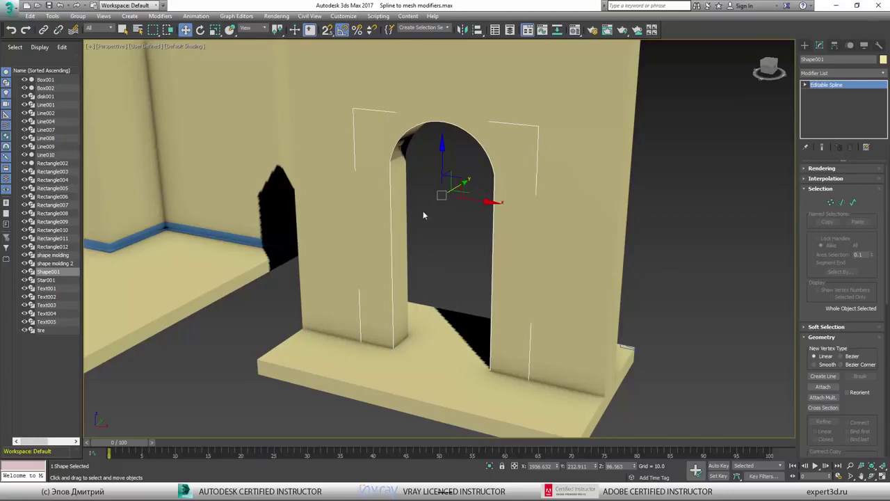
- Apply the Sweep modifier to the arch spline and set its object color to blue
click(814, 73)
scroll(830, 275, down, 10)
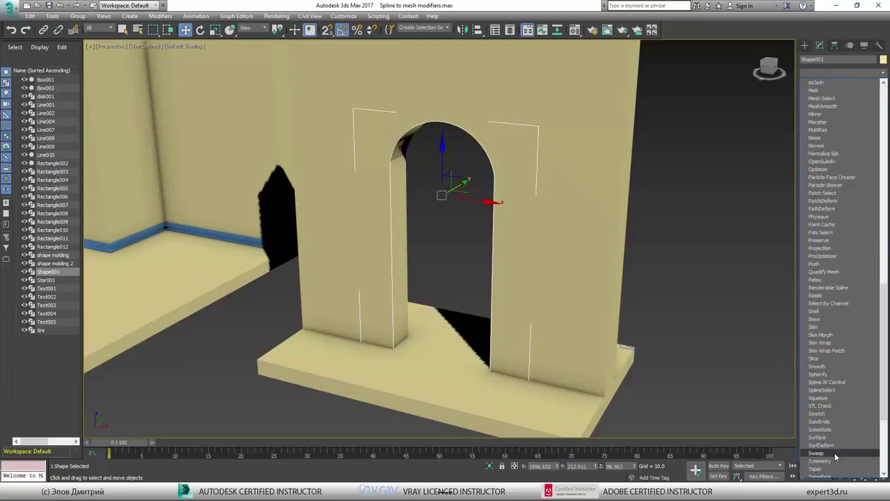
click(835, 453)
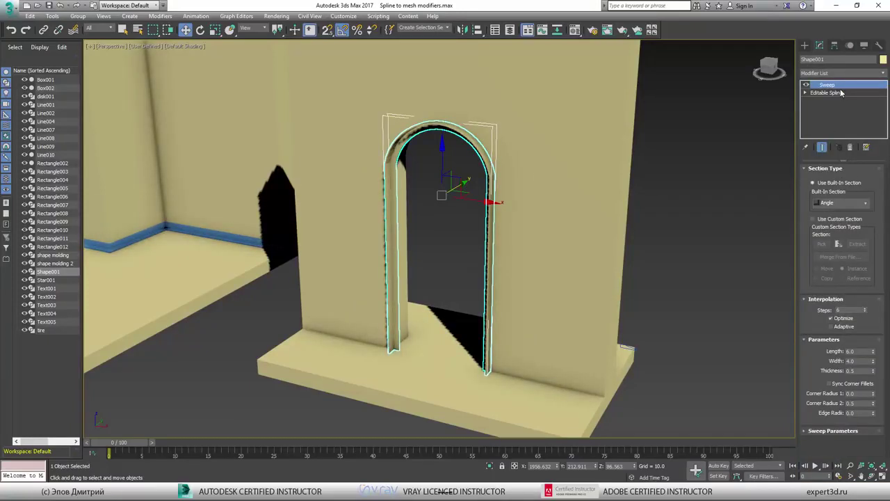
click(884, 60)
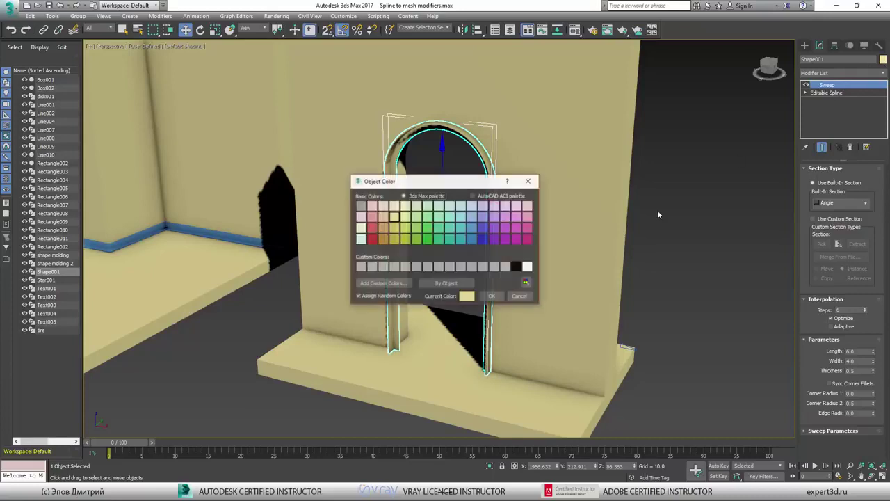
click(472, 229)
click(491, 295)
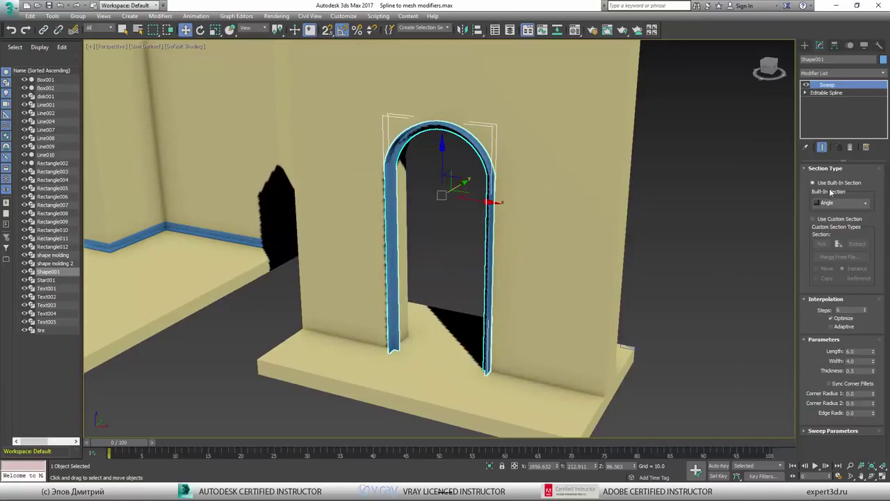
- Switch the arch's Sweep to a custom section and pick the shape molding spline as its profile
click(812, 219)
click(822, 244)
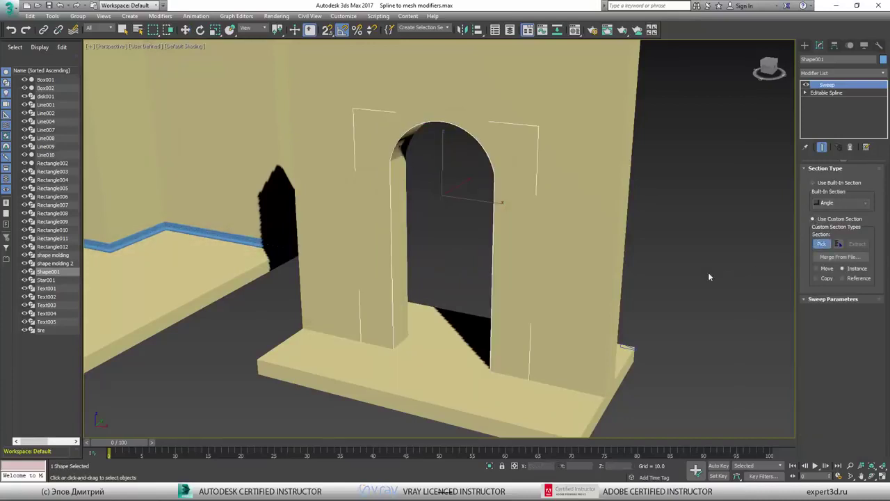
click(632, 349)
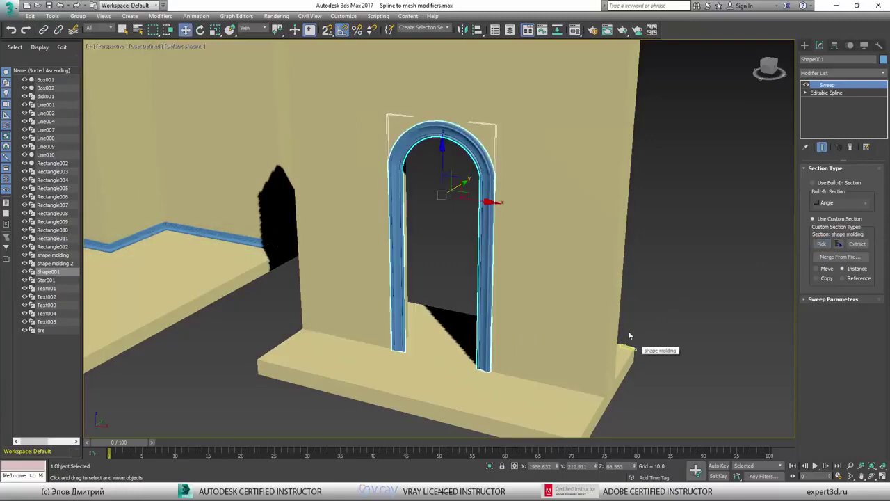
- Set the arch Sweep's Pivot Alignment to the lower-right point of the section, then deselect the trim
alt+middle_drag(546, 252, 562, 241)
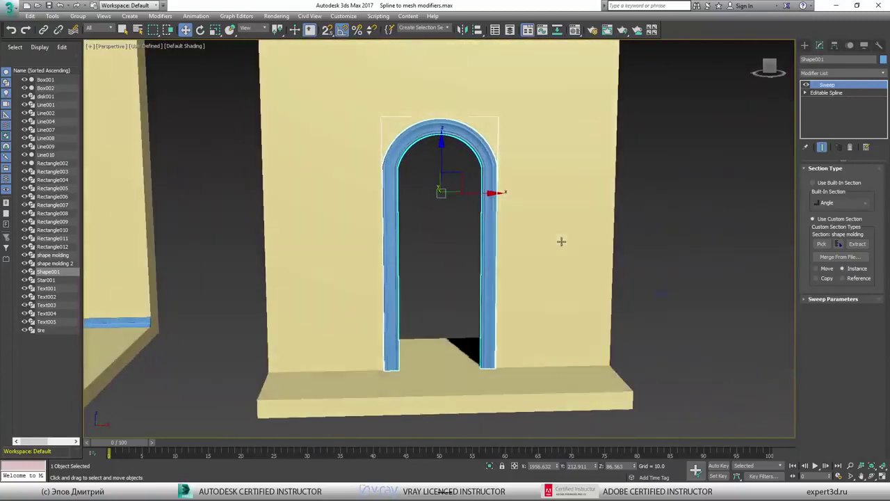
click(830, 301)
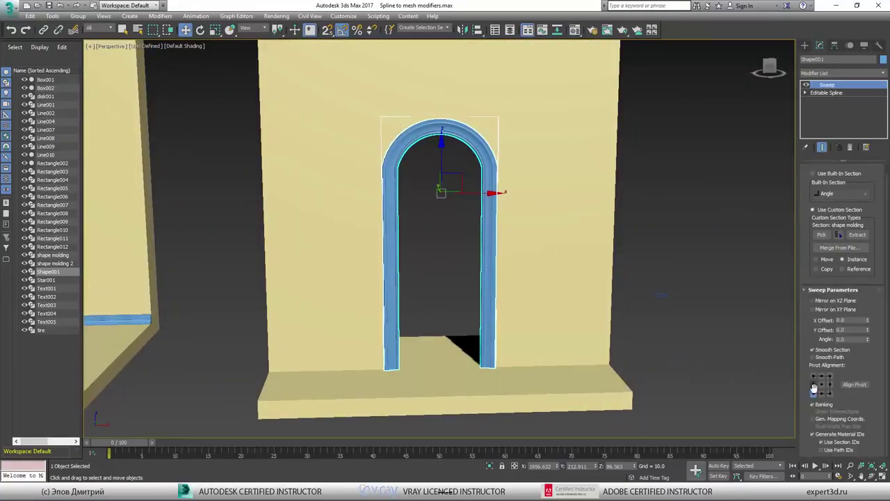
alt+middle_drag(570, 318, 511, 271)
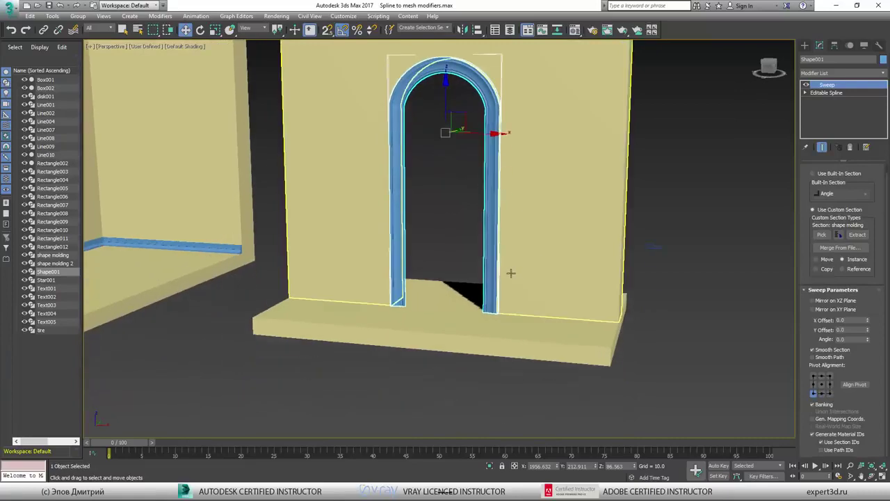
scroll(511, 271, up, 3)
scroll(509, 275, up, 2)
alt+middle_drag(608, 279, 647, 299)
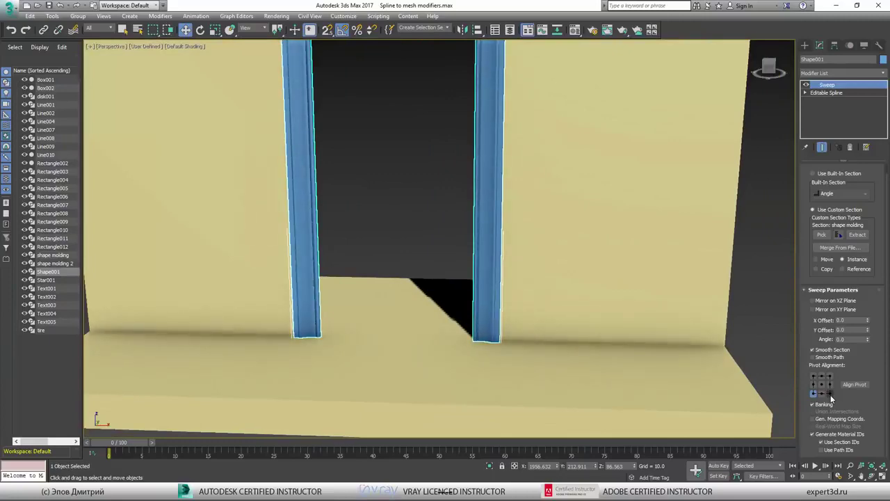
click(830, 394)
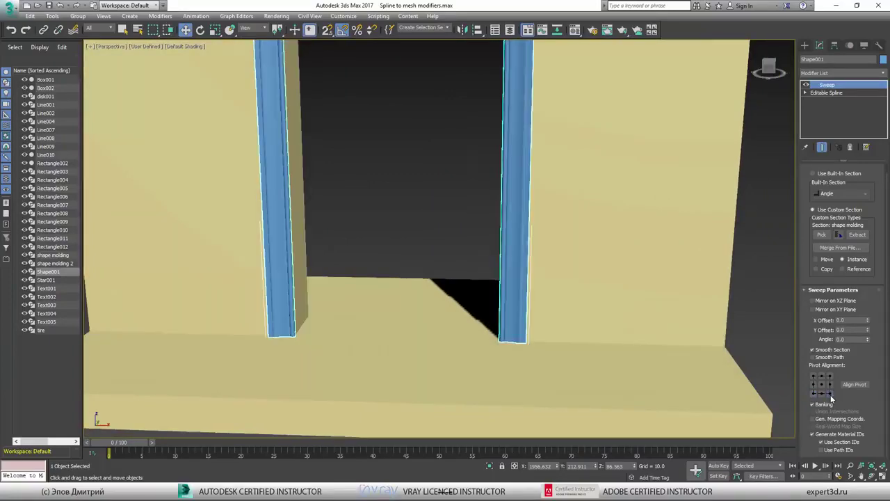
alt+middle_drag(612, 282, 645, 359)
click(472, 277)
alt+middle_drag(472, 278, 402, 235)
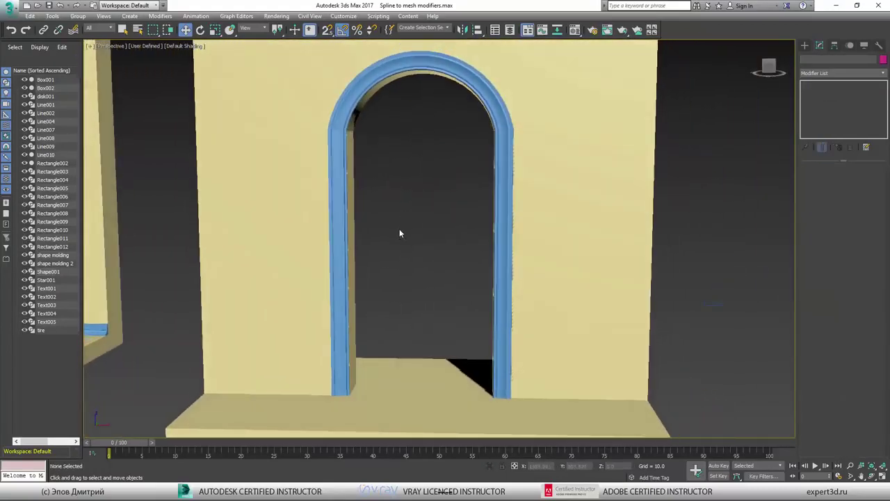
- Select the arch trim and adjust it along Y in the Top view to sit flush against the wall's front face
click(352, 144)
key(alt+w)
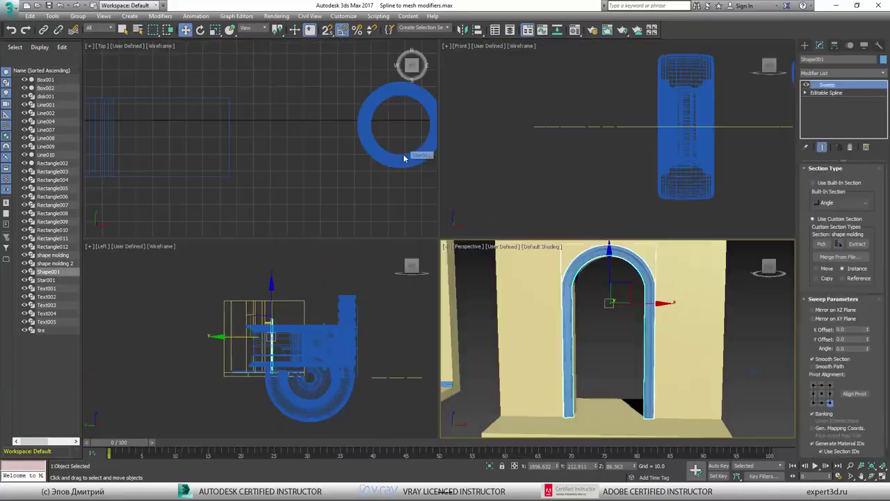
scroll(328, 164, down, 4)
middle_drag(392, 175, 160, 178)
scroll(209, 181, up, 2)
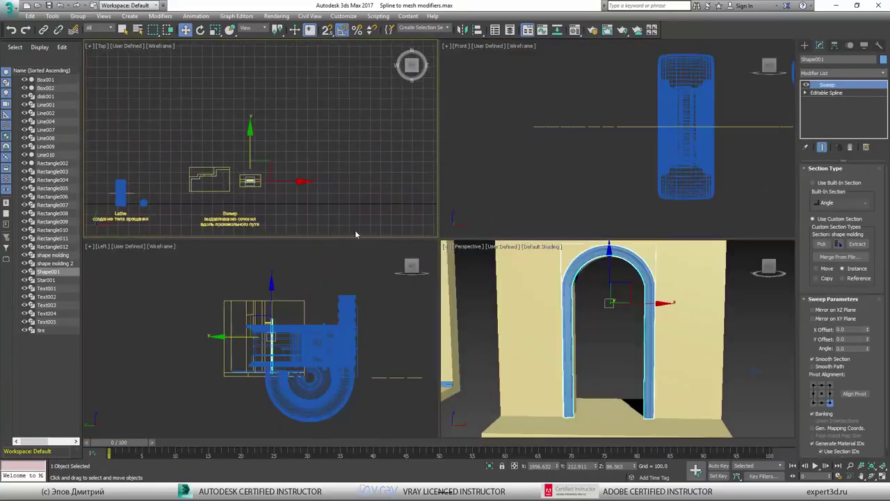
scroll(249, 183, up, 5)
middle_drag(265, 167, 299, 226)
mouse_move(313, 154)
mouse_down()
mouse_move(315, 165)
mouse_move(316, 157)
mouse_up()
key(alt+w)
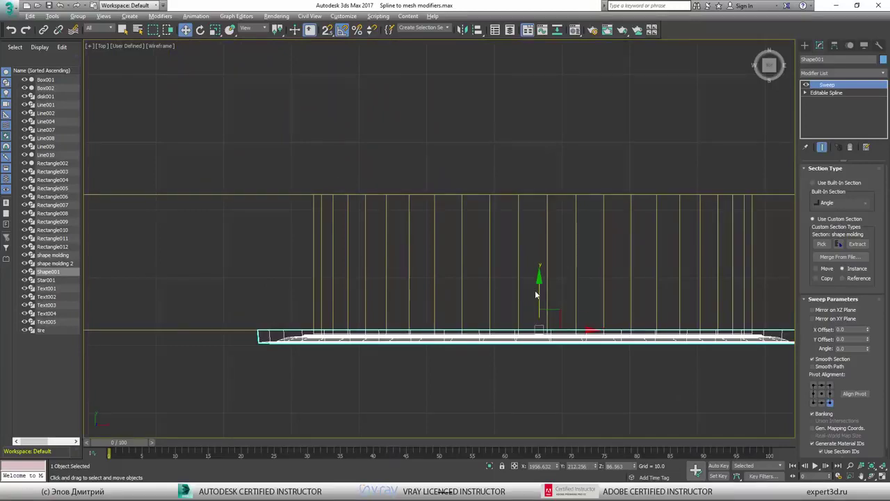
drag(537, 293, 546, 293)
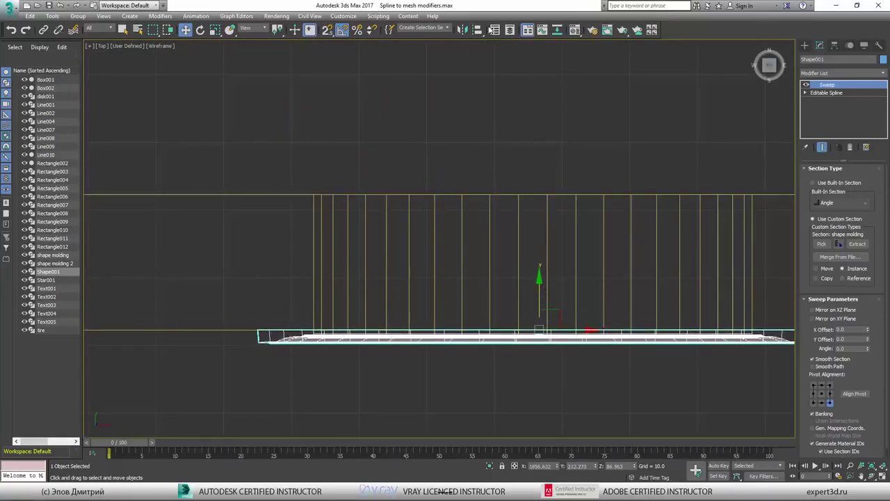
- Mirror the arch trim across the Y axis as an Instance
click(463, 30)
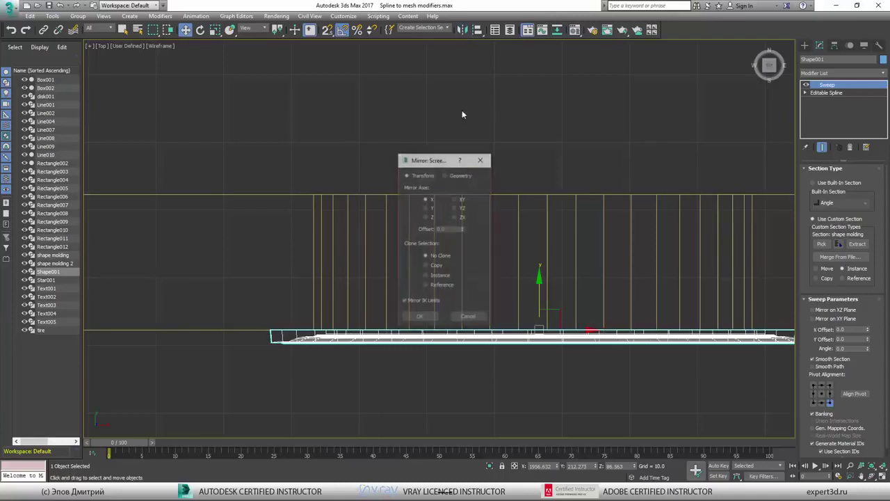
click(430, 208)
click(431, 275)
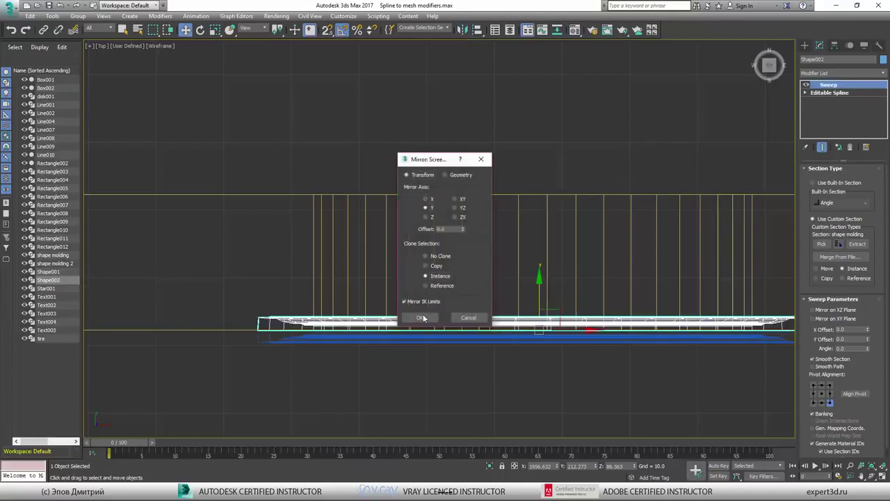
click(423, 318)
- Move the mirrored trim about 20 units along Y to the wall's back face, then deselect it and return to the Perspective view
drag(538, 300, 546, 164)
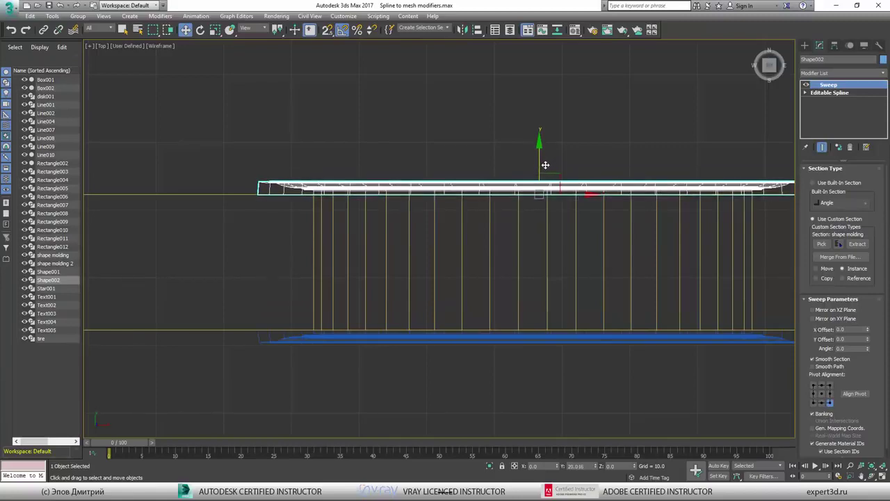
click(481, 123)
key(alt+w)
right_click(551, 328)
key(alt+w)
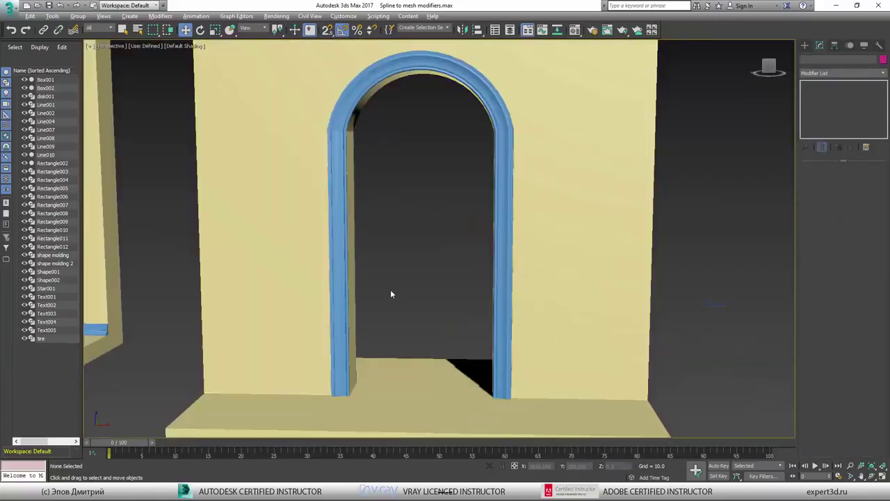
- Examine the finished molding around the arched opening and the whole Sweep example with both walls
click(378, 399)
scroll(425, 360, down, 1)
alt+middle_drag(425, 360, 408, 379)
scroll(418, 348, down, 2)
alt+middle_drag(419, 341, 426, 327)
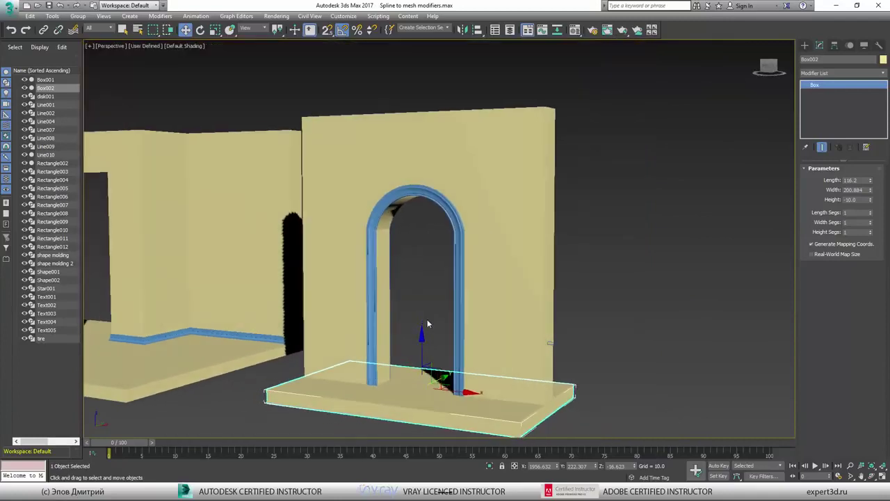
click(432, 291)
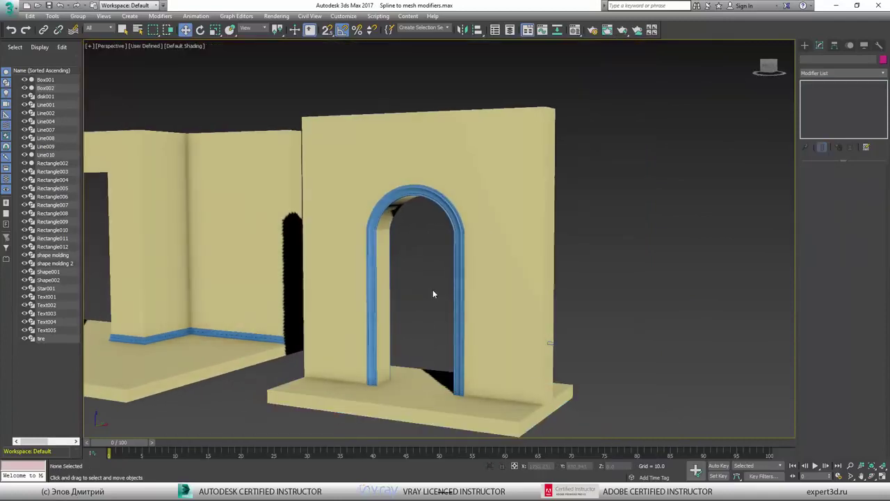
middle_drag(418, 295, 431, 297)
scroll(432, 296, down, 5)
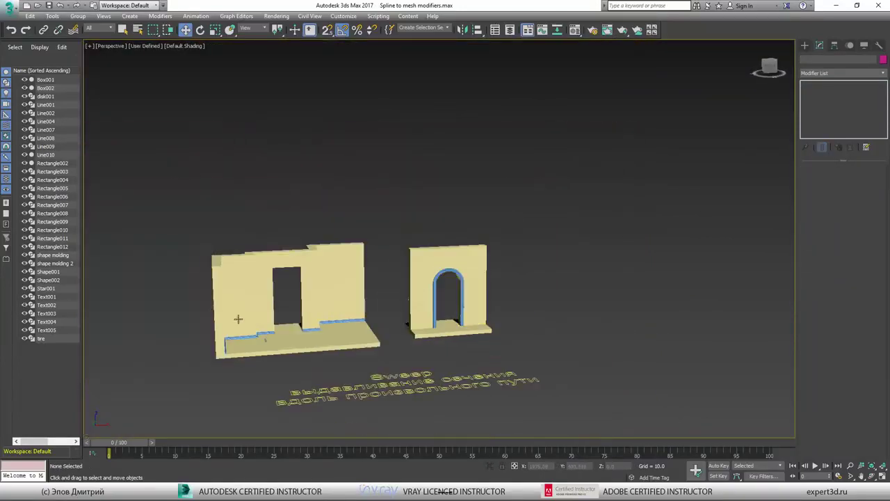
- Review the Bevel benches and the Bevel Profile examples, including the counter with its profile spline and the shield
middle_drag(557, 299, 685, 300)
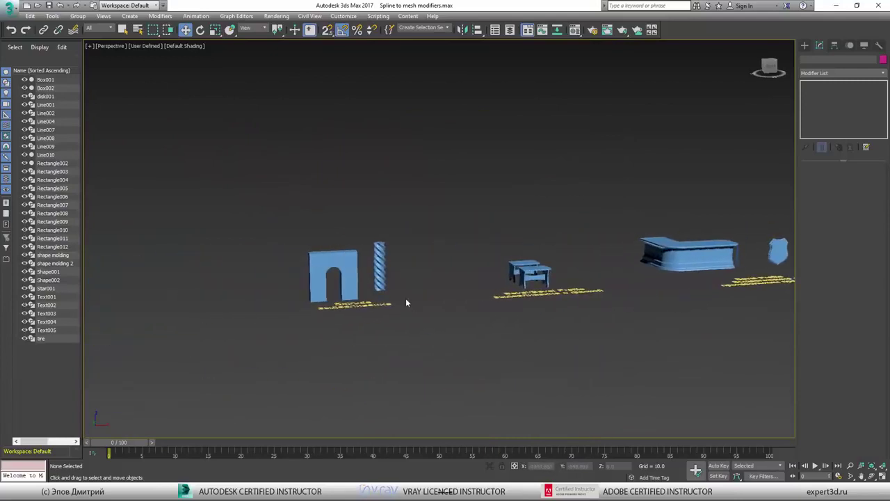
scroll(431, 299, up, 5)
middle_drag(439, 266, 227, 250)
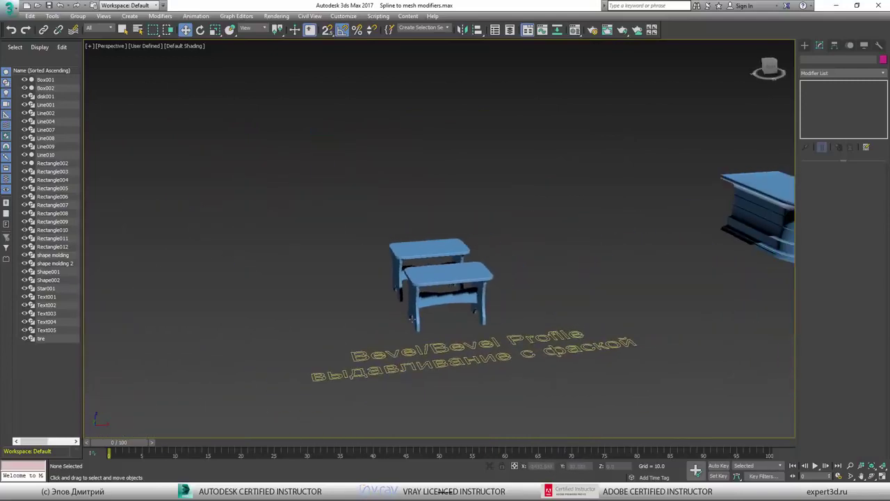
middle_drag(698, 262, 321, 289)
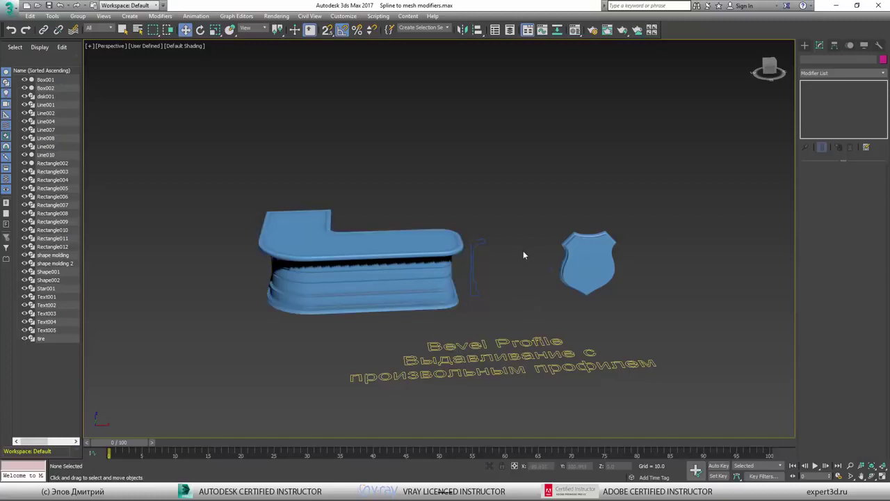
middle_drag(515, 252, 383, 364)
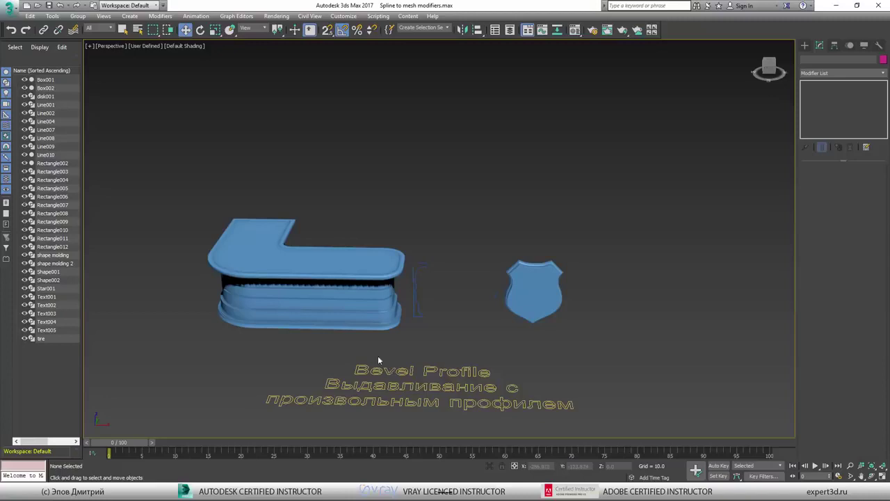
middle_drag(407, 346, 414, 323)
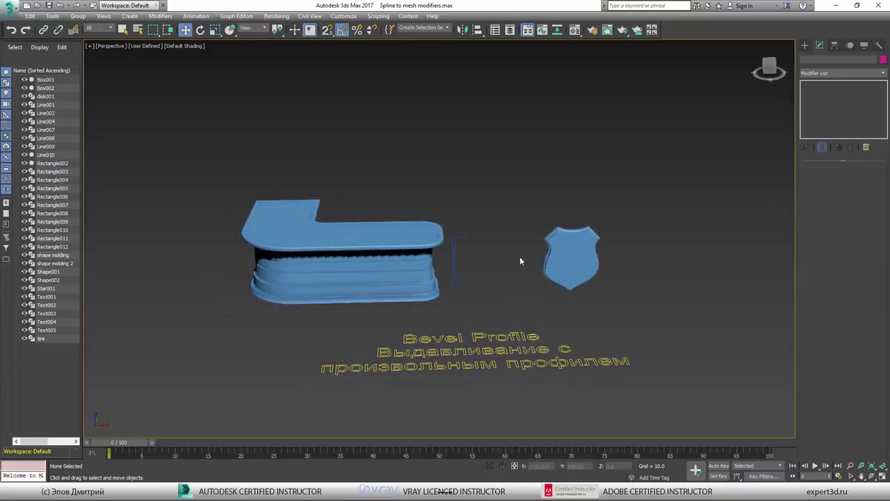
click(561, 231)
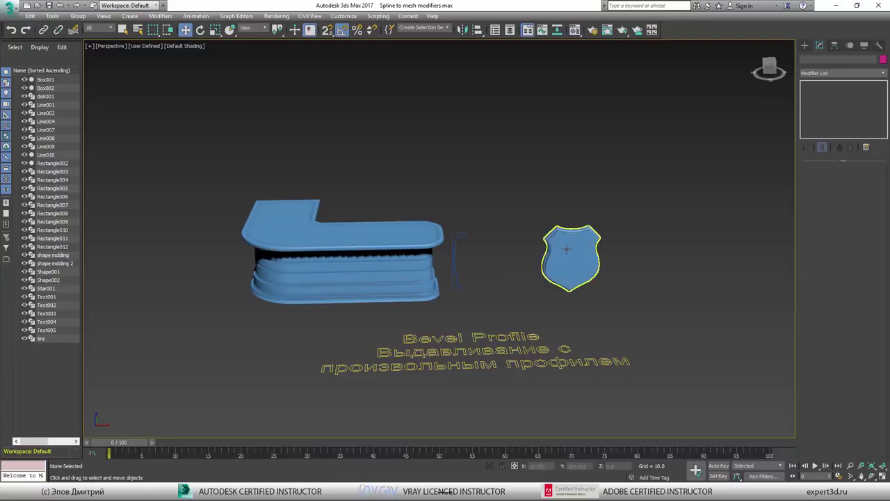
key(ctrl+d)
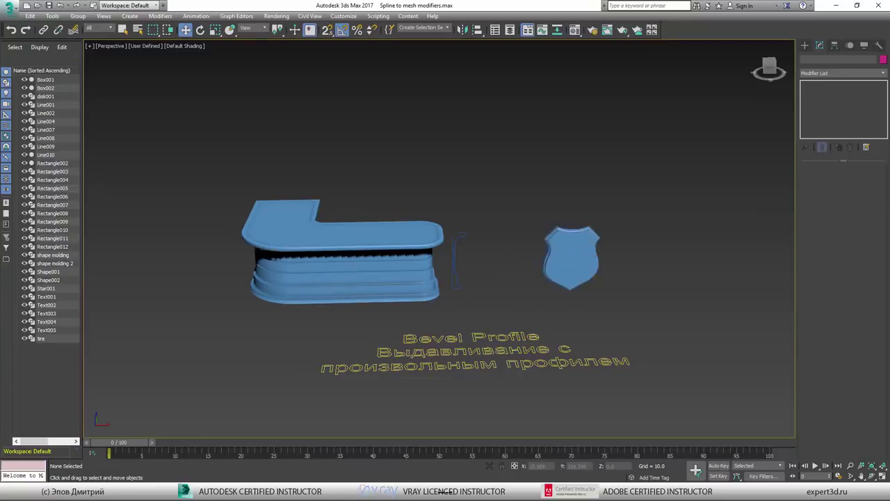
mouse_move(561, 235)
mouse_down()
mouse_move(569, 260)
mouse_move(577, 242)
mouse_move(583, 277)
mouse_up()
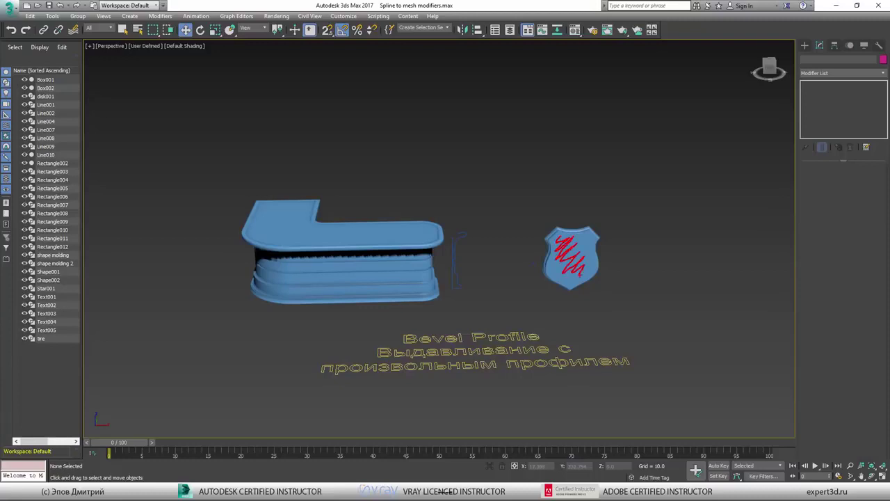
key(Escape)
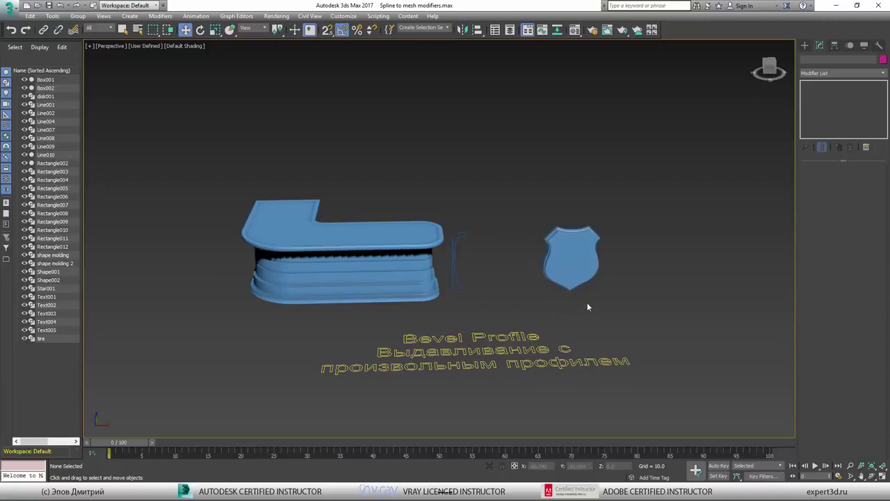
- Review the Lathe examples of the tire and wine glass, then the Sweep walls with baseboard and arch trim
middle_drag(587, 303, 446, 309)
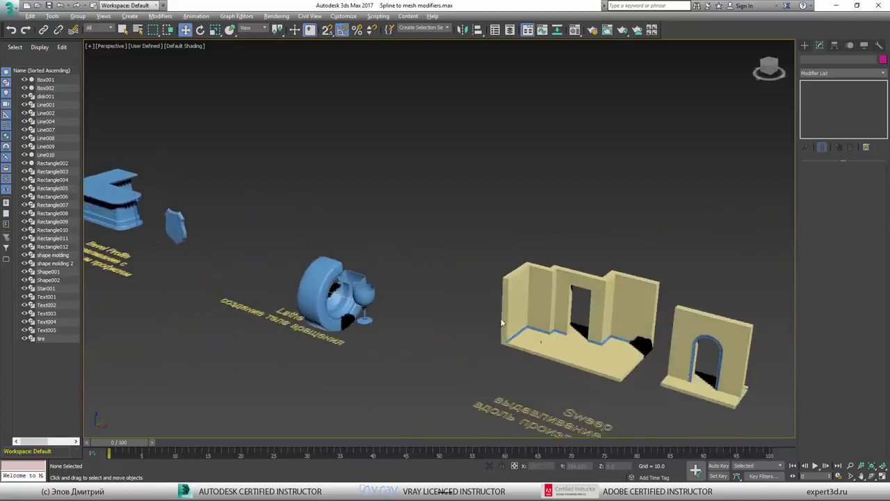
scroll(338, 295, up, 6)
middle_drag(419, 345, 408, 311)
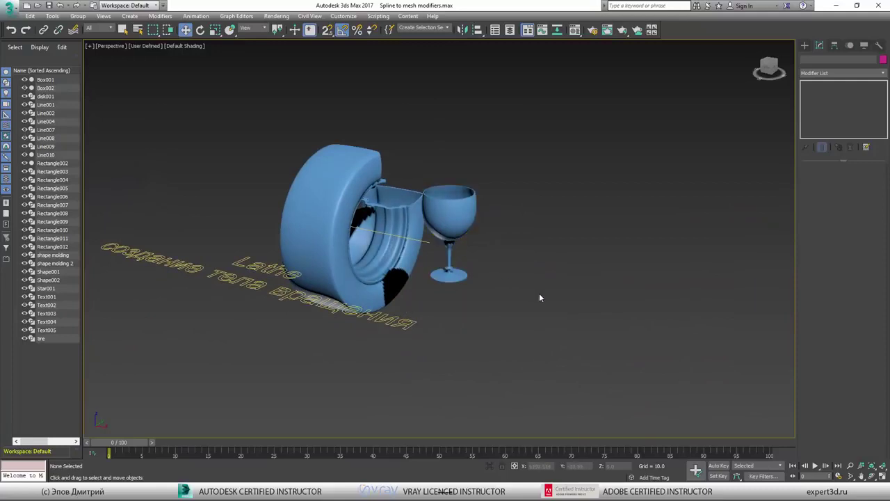
scroll(525, 288, down, 1)
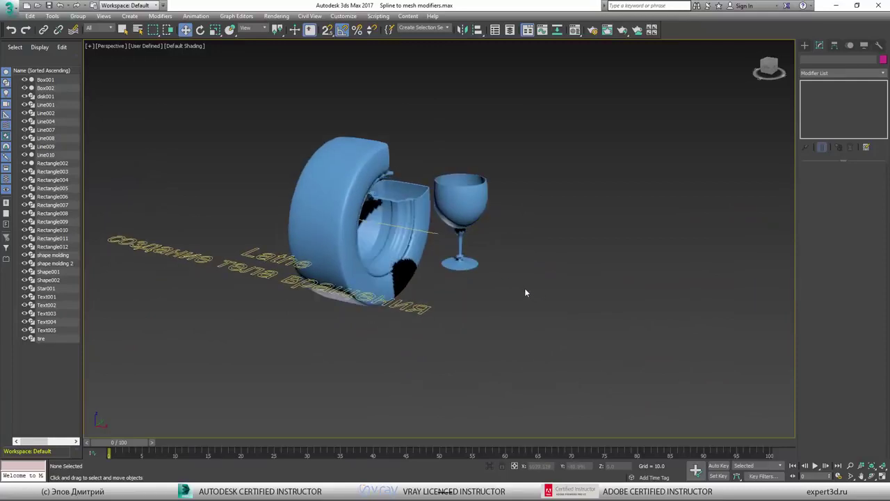
scroll(525, 288, down, 5)
middle_drag(508, 275, 429, 339)
scroll(466, 269, up, 3)
scroll(444, 270, up, 3)
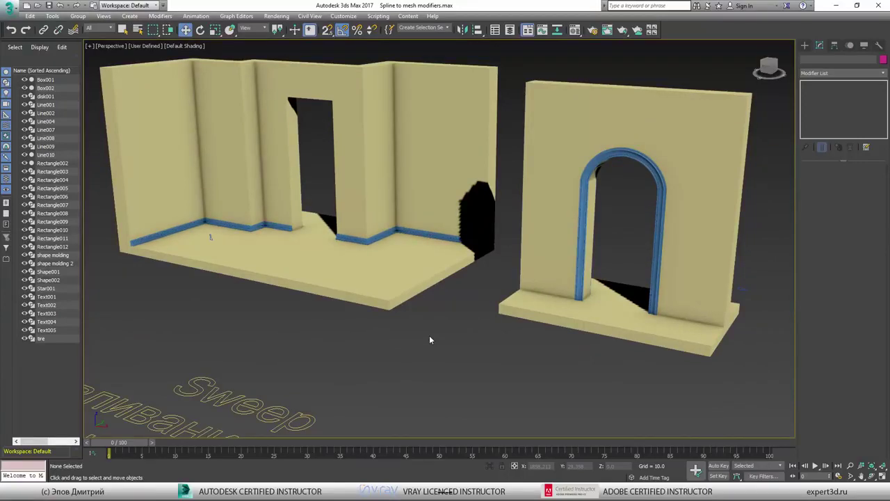
scroll(429, 340, down, 10)
scroll(371, 333, up, 8)
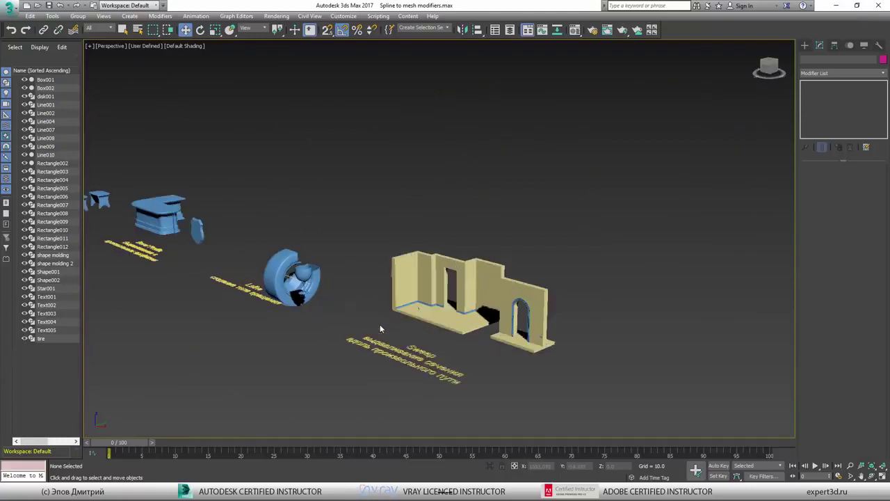